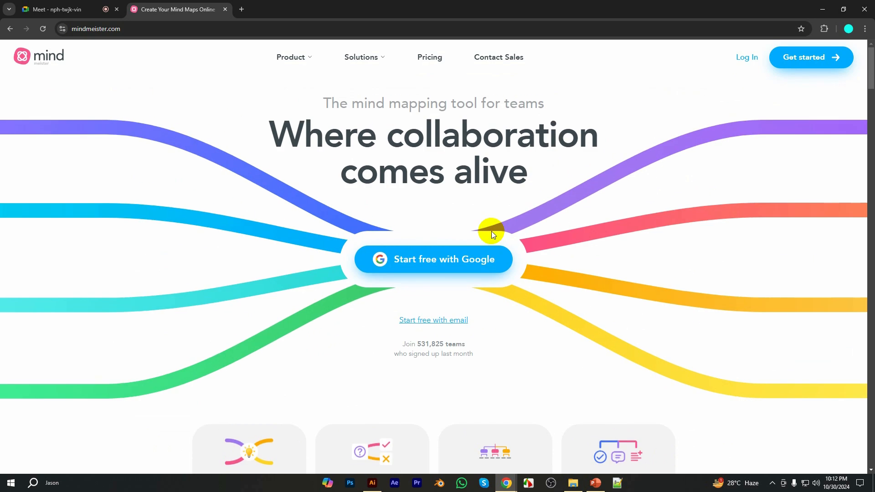
# Sign in to MindMeister with the OSDC Mentor Google account and approve continuing to the site
pyautogui.click(446, 256)
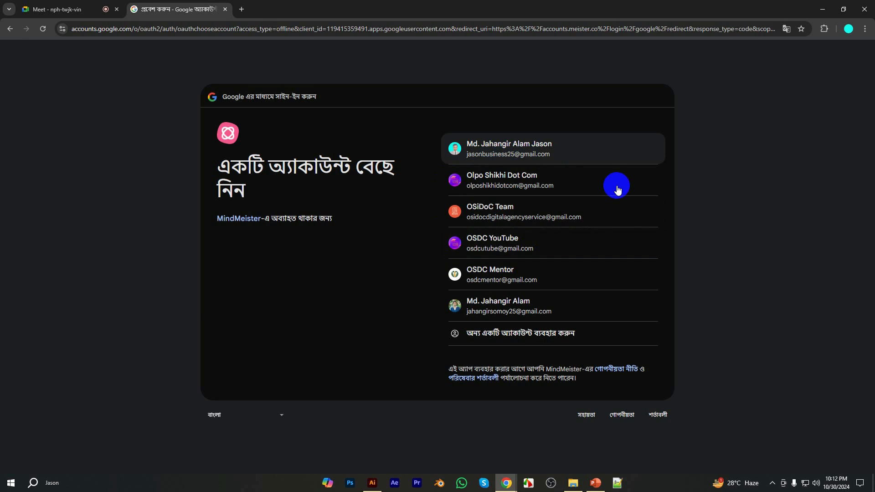
pyautogui.click(517, 279)
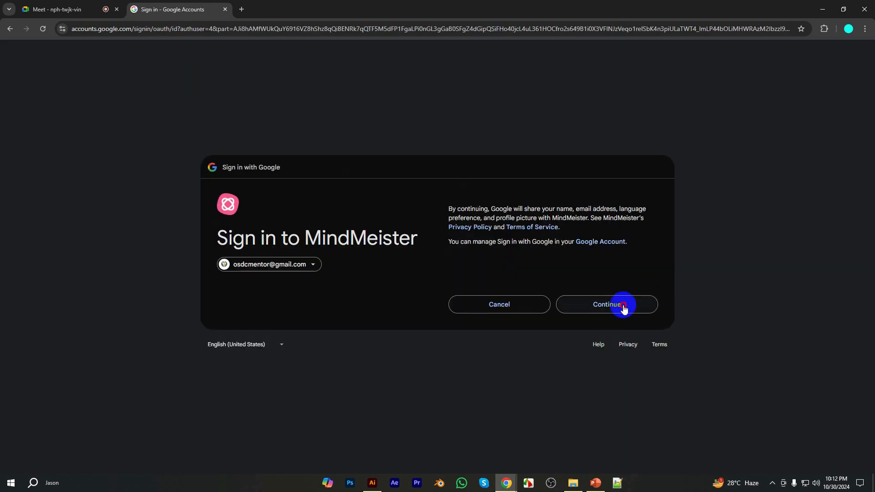
pyautogui.click(619, 306)
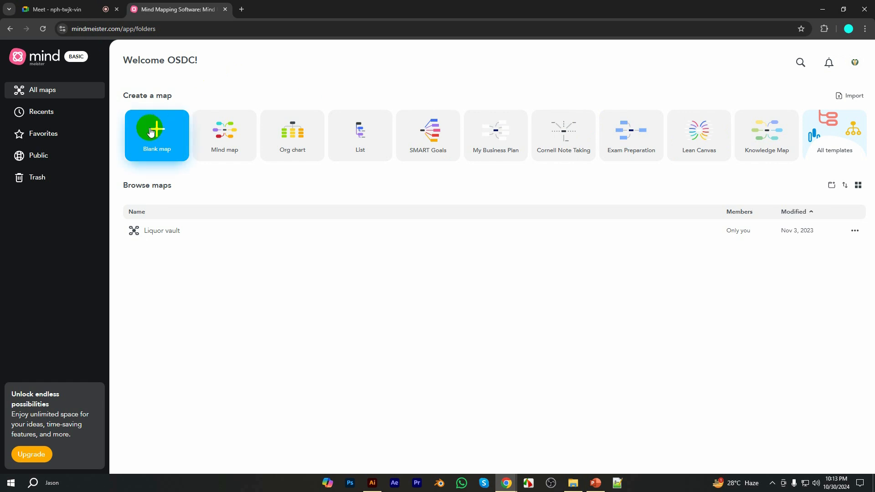
# Create a blank mind map and open its central topic's title for editing
pyautogui.moveTo(413, 138)
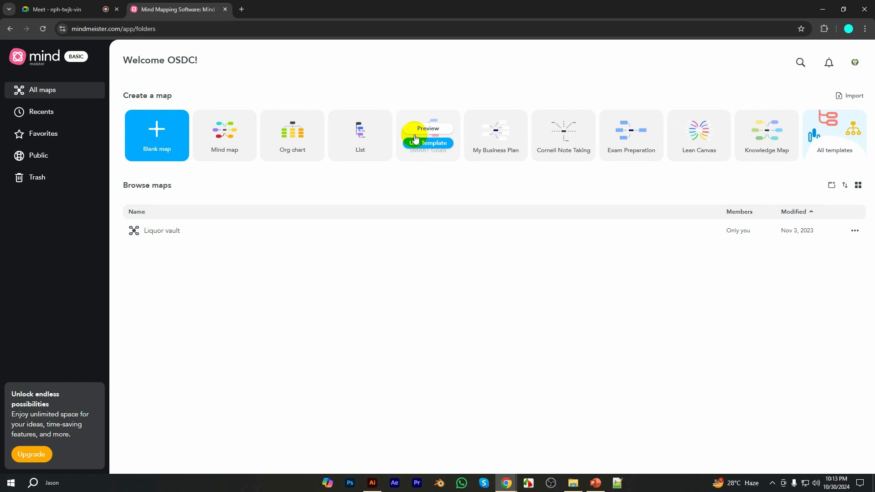
pyautogui.click(156, 129)
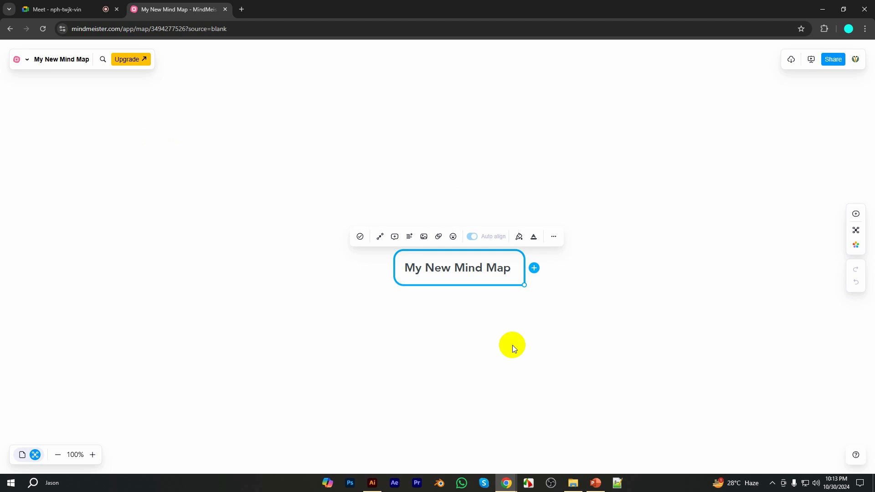
pyautogui.tripleClick(451, 269)
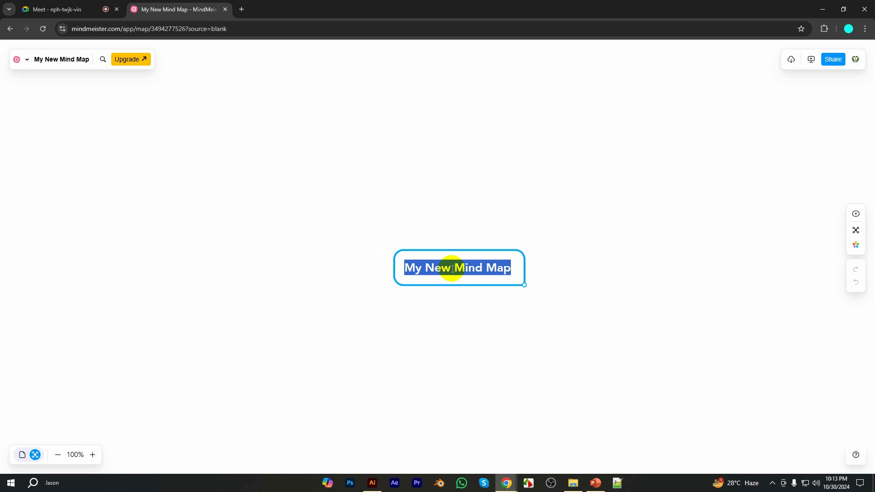
# Search Google for "freelancer logo contest" in a new browser tab
pyautogui.click(242, 9)
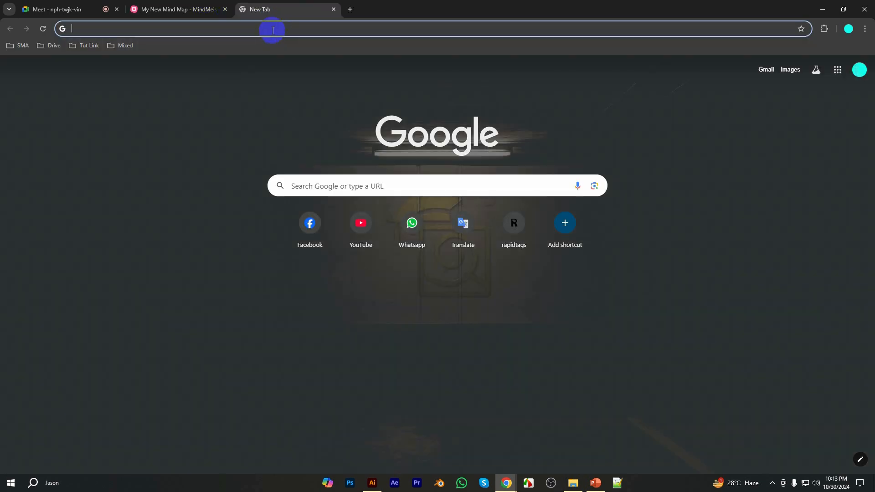
pyautogui.click(273, 30)
pyautogui.write('f')
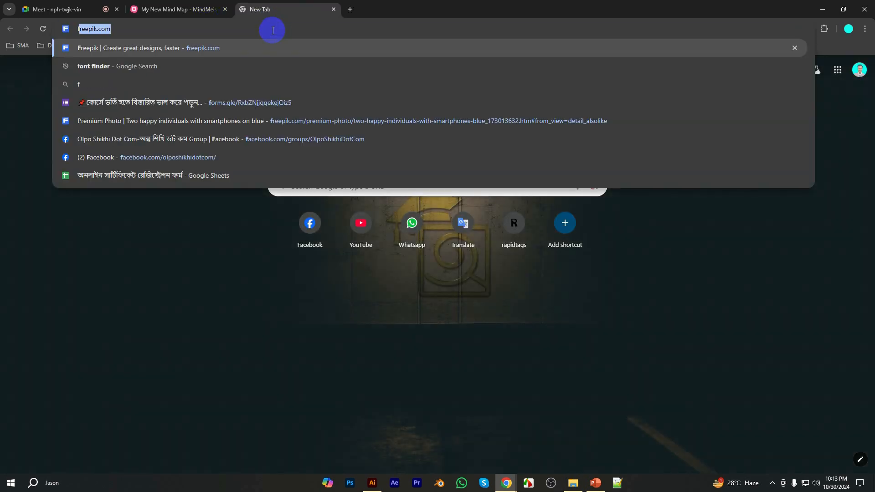
pyautogui.write('reel')
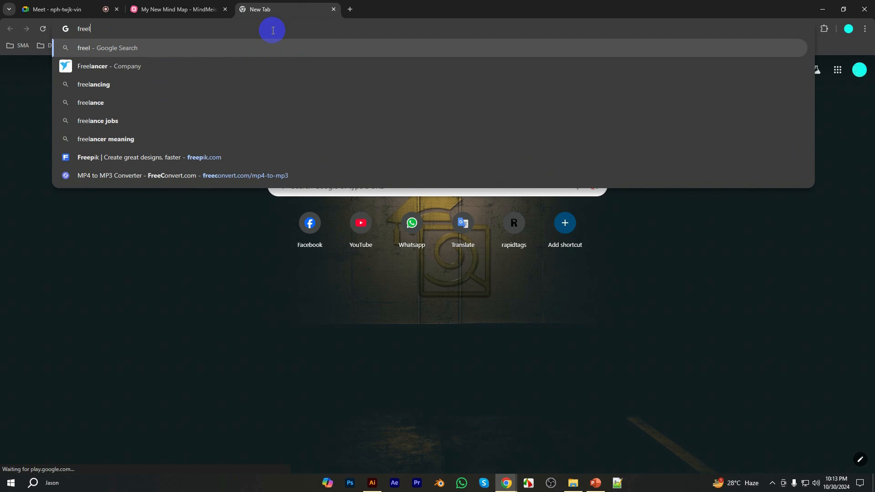
pyautogui.write('ancer d')
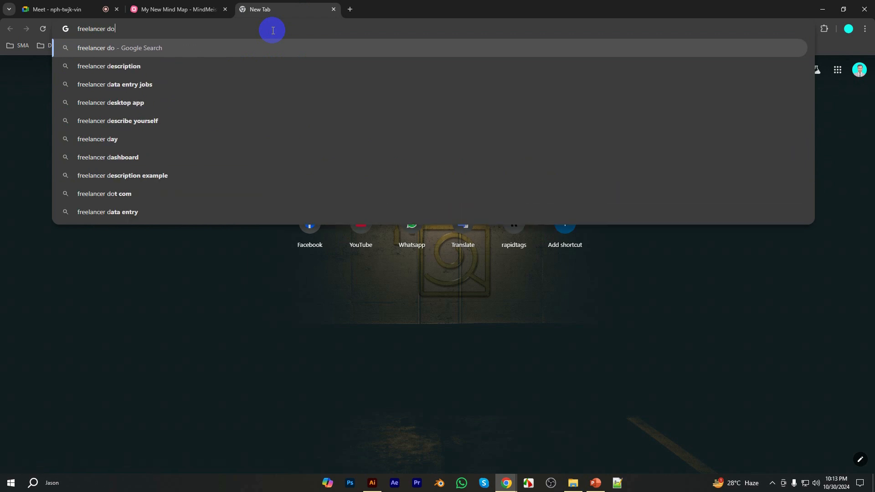
pyautogui.press('BackSpace')
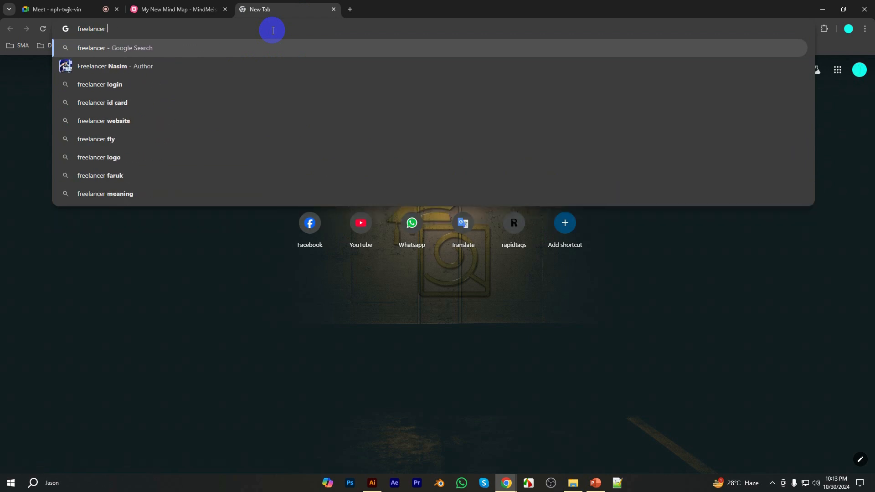
pyautogui.write('logo')
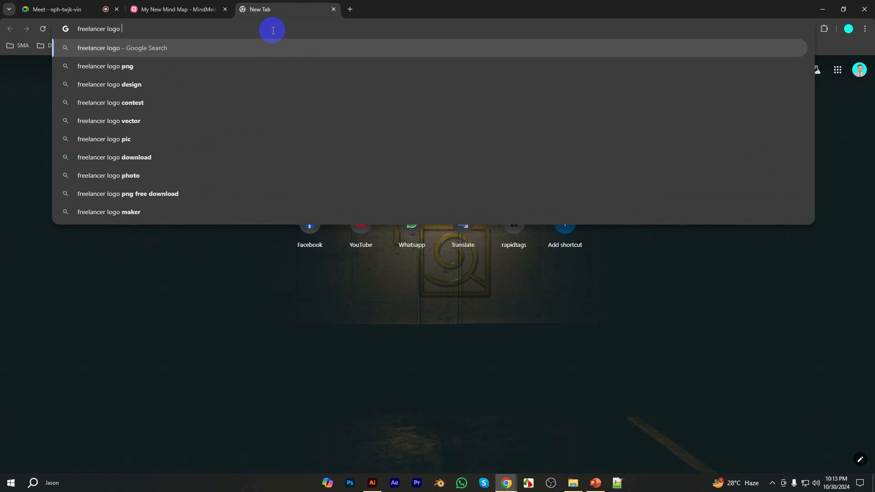
pyautogui.write(' contest')
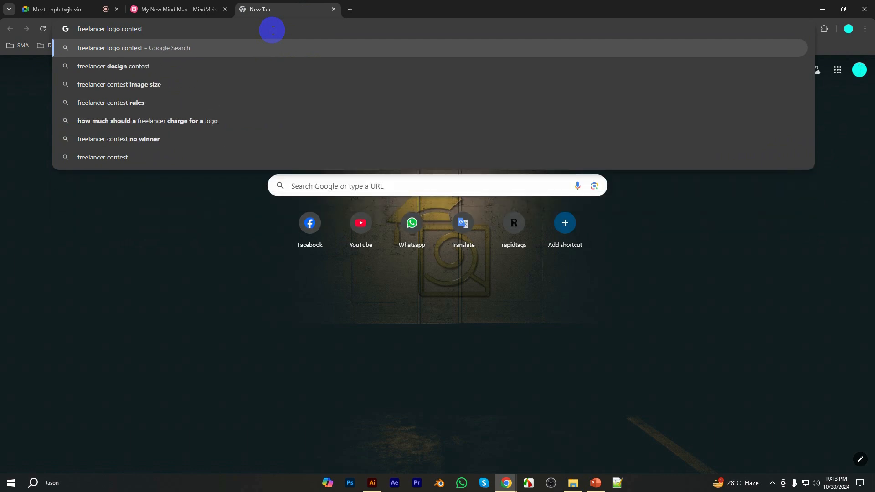
pyautogui.press('Return')
# Open the first three Freelancer search results in separate tabs and switch to the Logo Contest page
pyautogui.middleClick(170, 166)
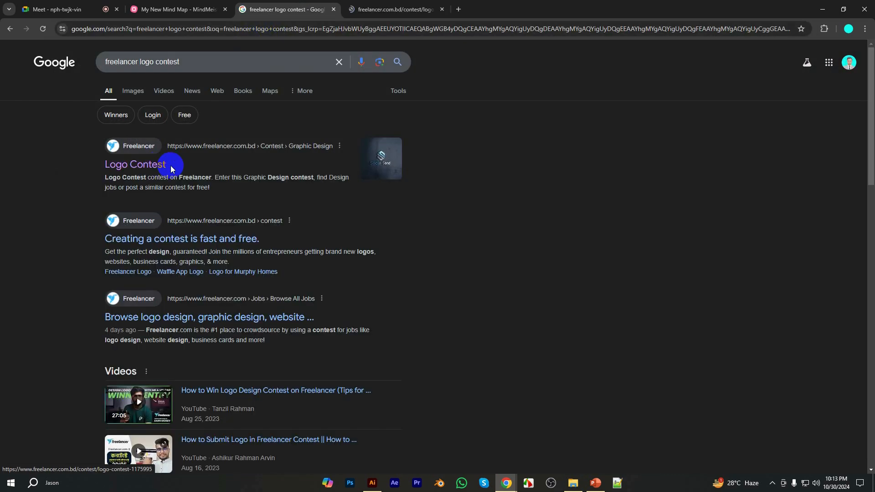
pyautogui.middleClick(196, 238)
pyautogui.scroll(-2, 292, 286)
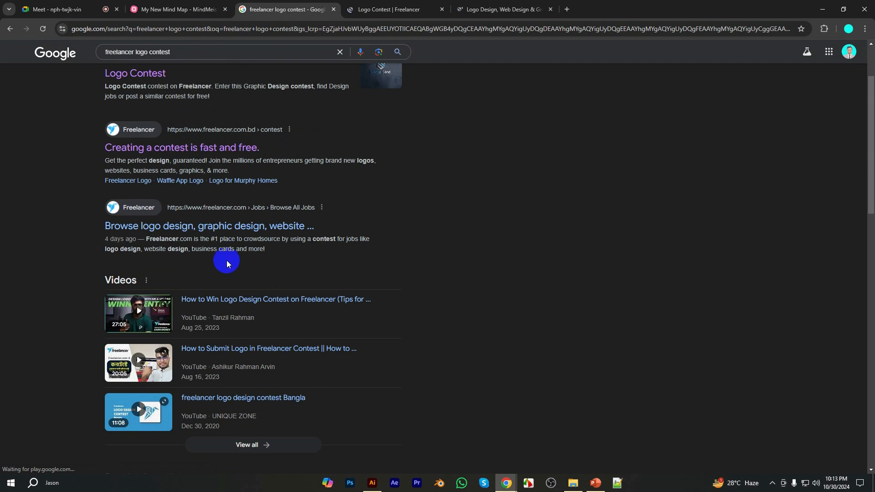
pyautogui.middleClick(178, 226)
pyautogui.click(387, 10)
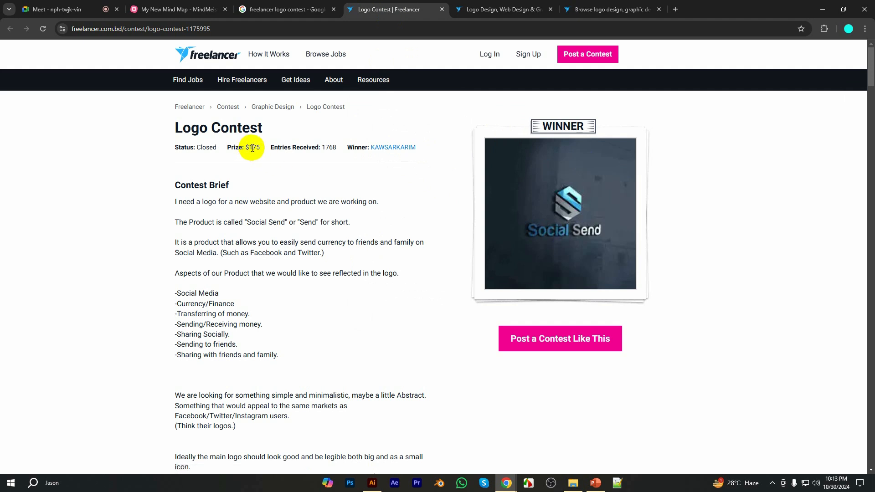
# Highlight the Logo Contest's prize amount and view its winning Social Send entry in full
pyautogui.moveTo(249, 147); pyautogui.dragTo(303, 146)
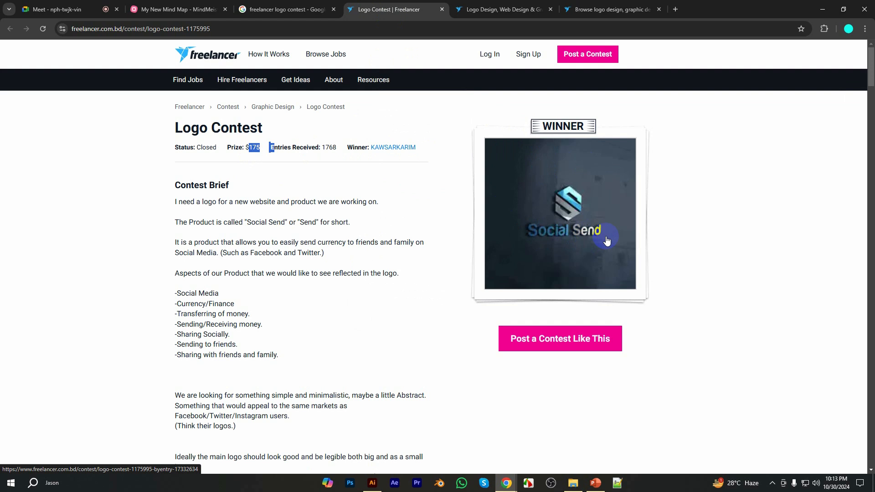
pyautogui.click(633, 225)
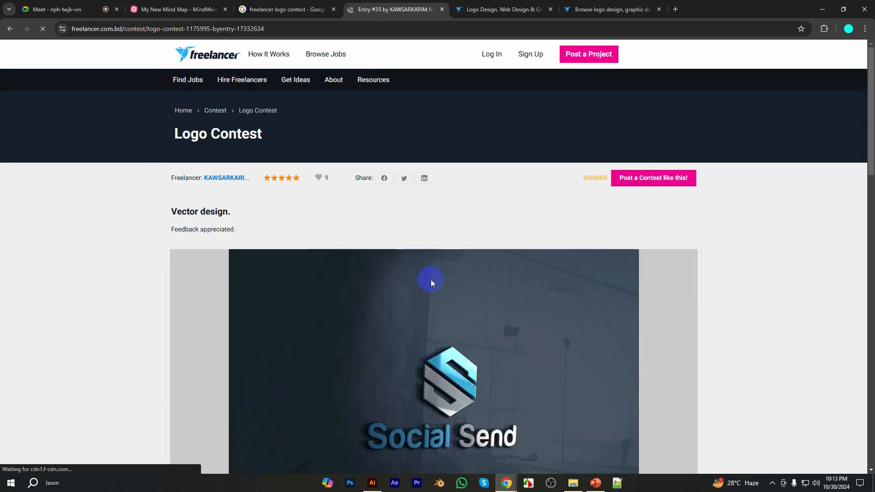
pyautogui.scroll(-4, 430, 280)
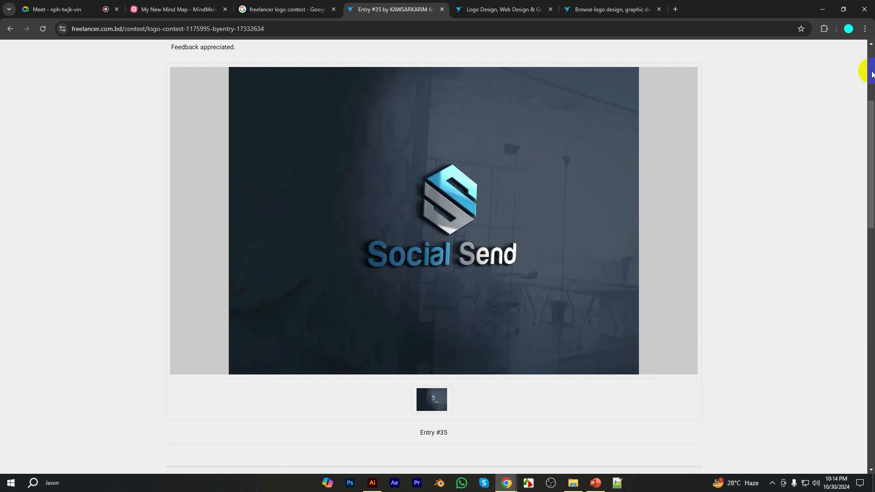
# Return to the Logo Contest, highlight its number of entries received, and view the winner's profile before going back
pyautogui.click(16, 33)
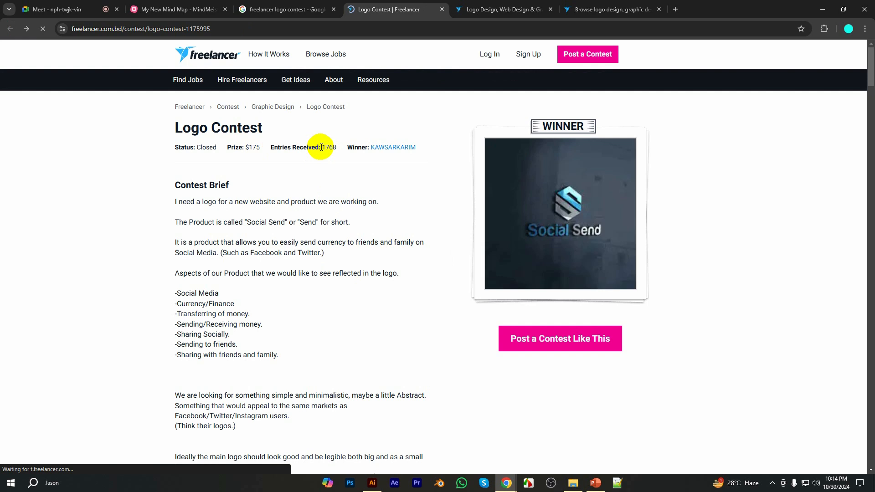
pyautogui.moveTo(323, 147); pyautogui.dragTo(334, 147)
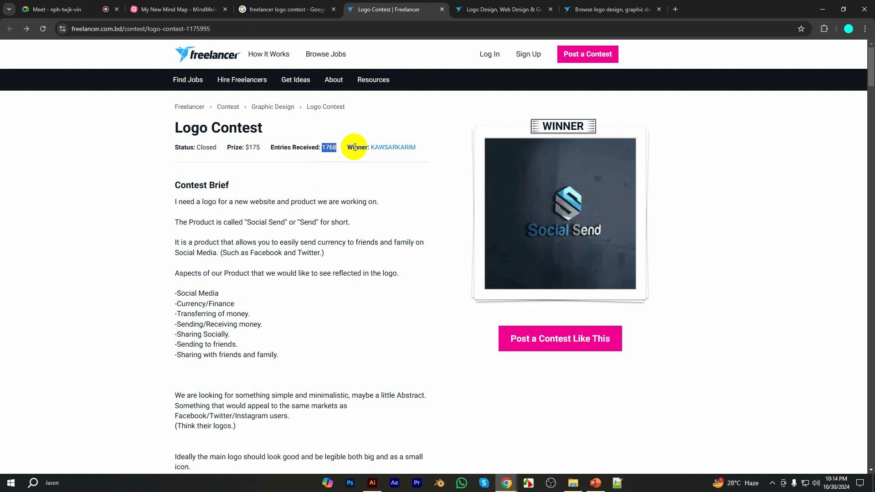
pyautogui.click(400, 149)
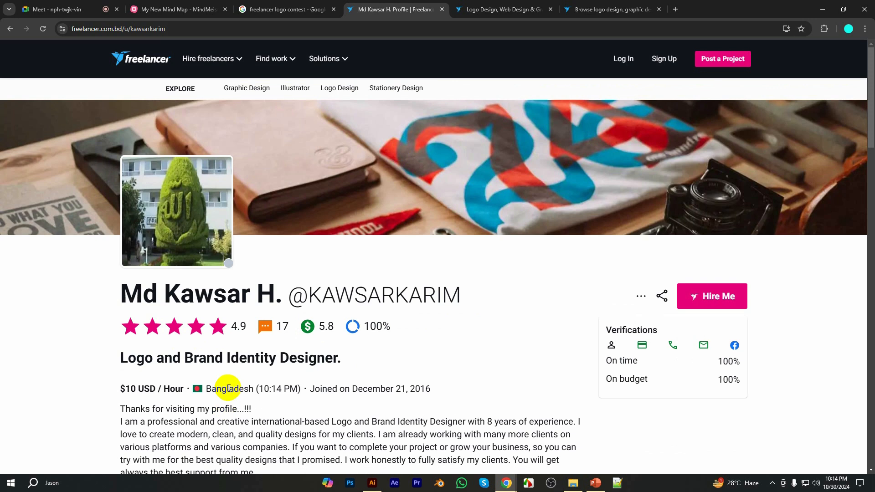
pyautogui.scroll(-1, 228, 389)
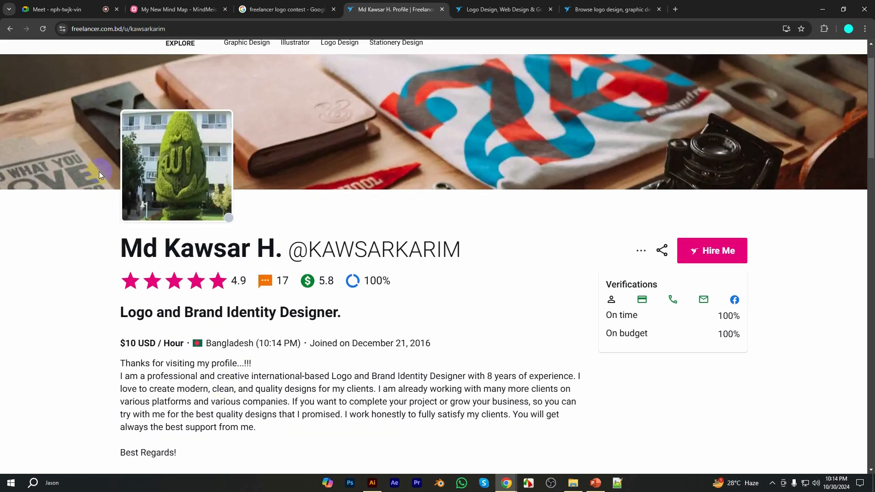
pyautogui.click(10, 29)
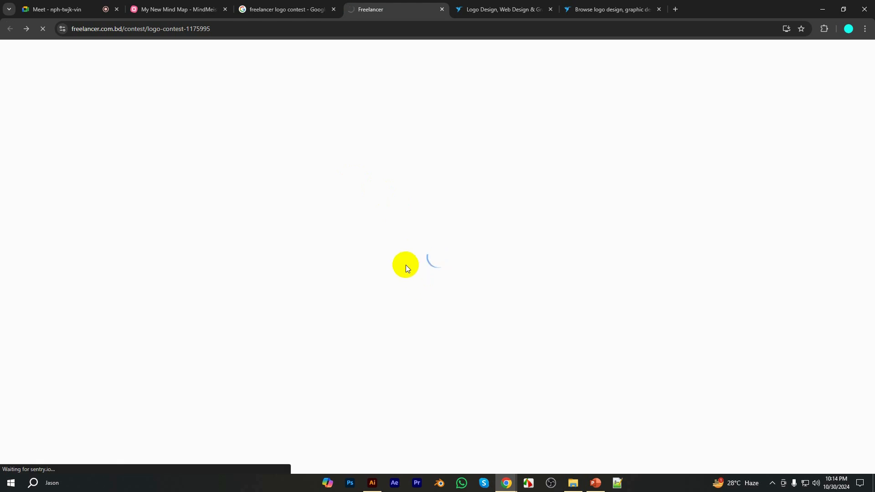
# Look through the Freelancer contest listings and open the Porch Decorating Company Logo contest
pyautogui.click(483, 8)
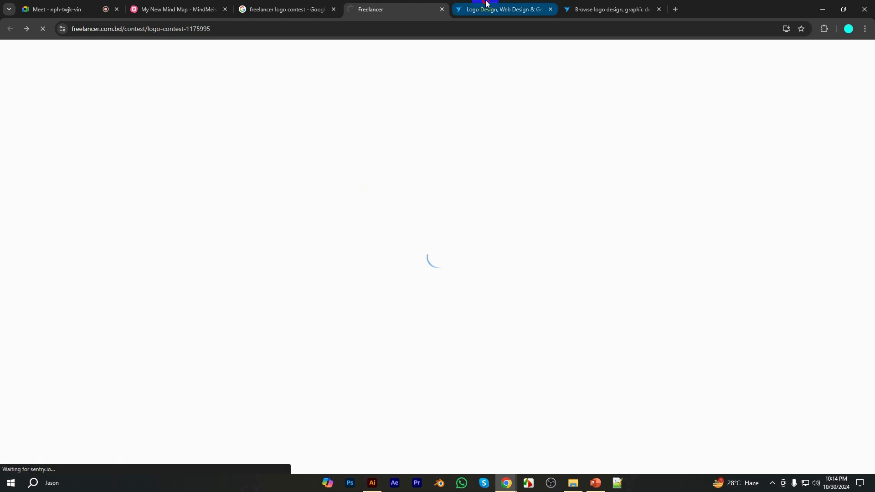
pyautogui.hotkey('ctrl', 'Tab')
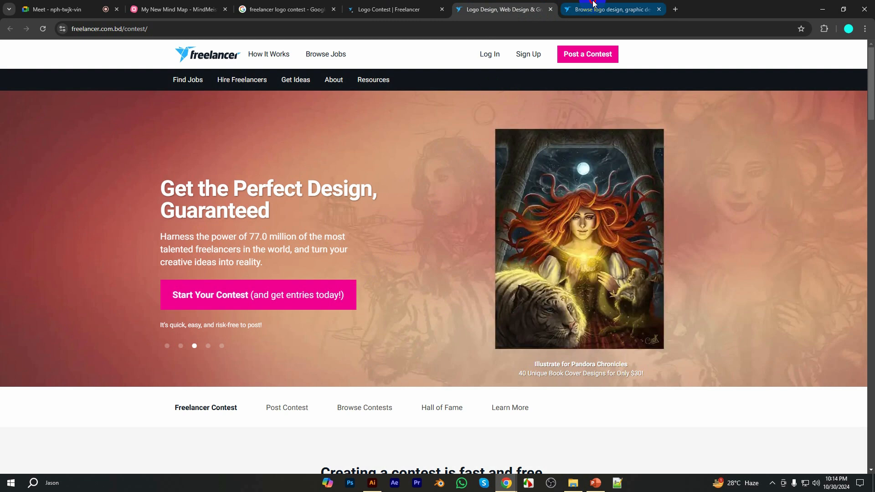
pyautogui.scroll(-3, 356, 251)
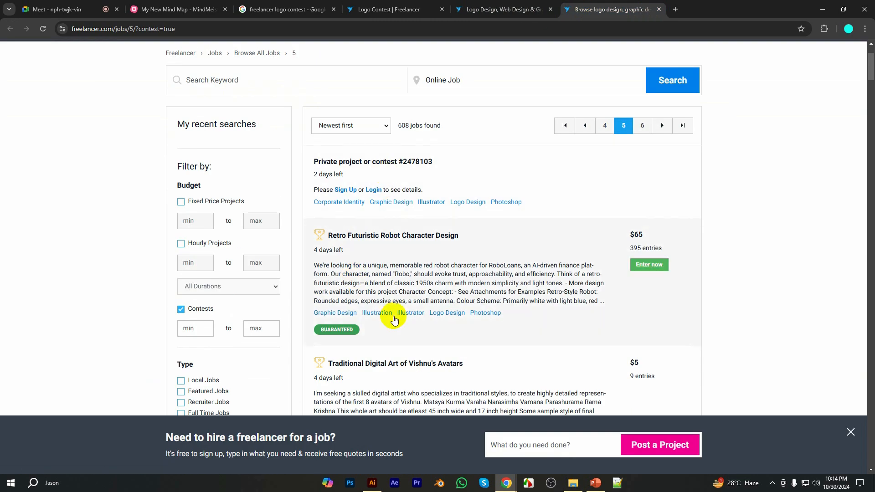
pyautogui.scroll(-2, 392, 316)
pyautogui.scroll(-2, 394, 321)
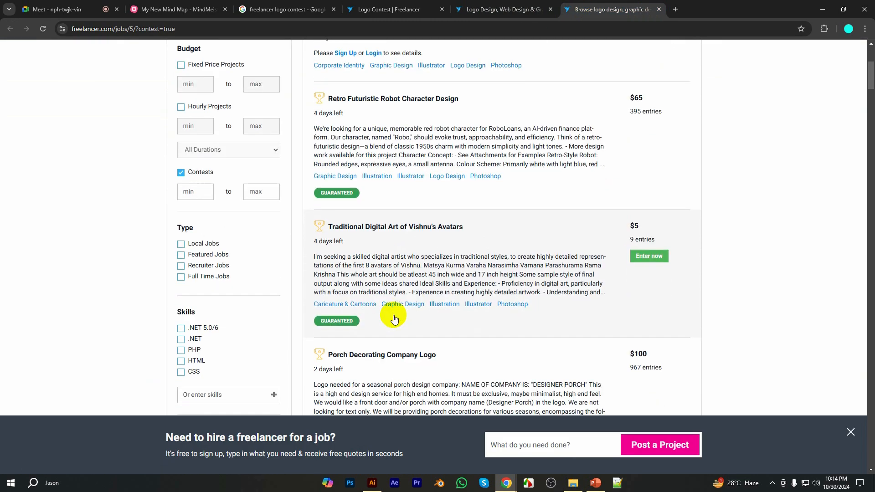
pyautogui.click(418, 315)
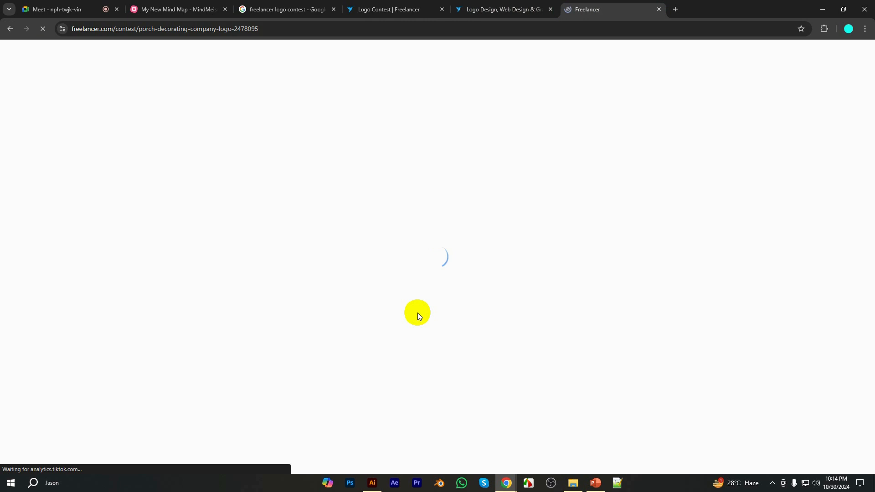
pyautogui.click(433, 7)
pyautogui.click(608, 9)
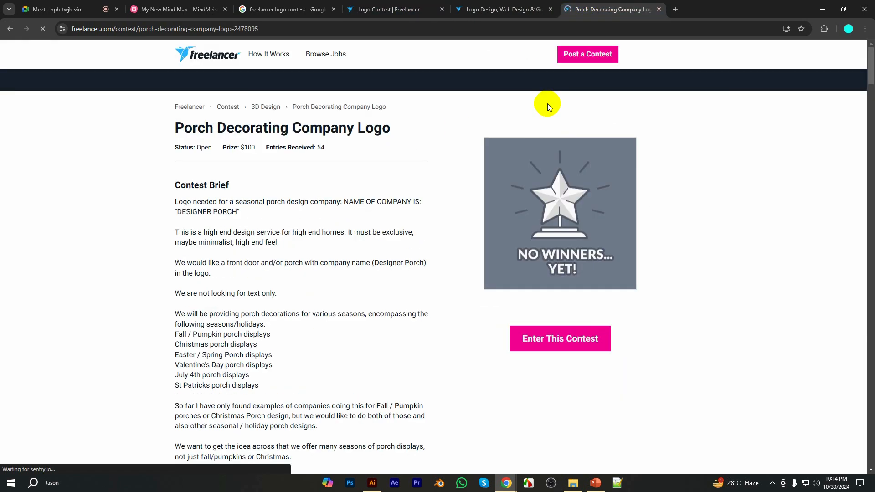
# Review the porch contest's brief, highlighting the entries received, the logo request sentence and the company name DESIGNER PORCH
pyautogui.scroll(-2, 227, 312)
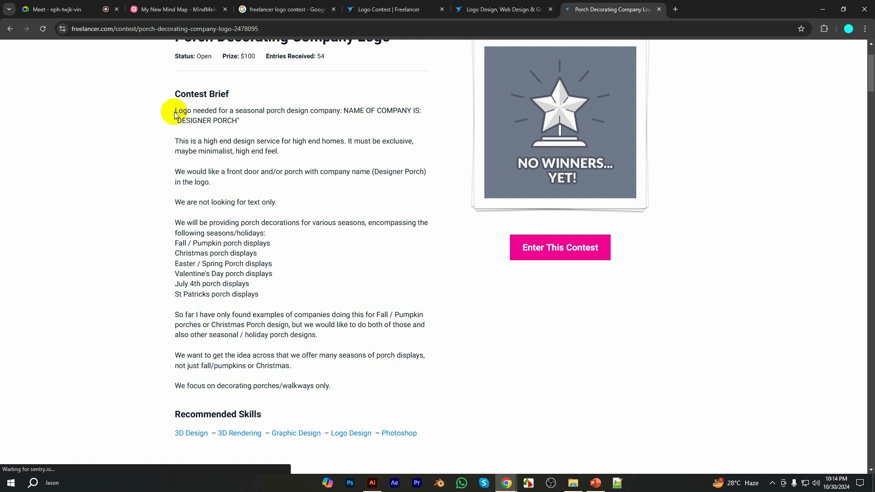
pyautogui.scroll(1, 416, 226)
pyautogui.scroll(1, 414, 225)
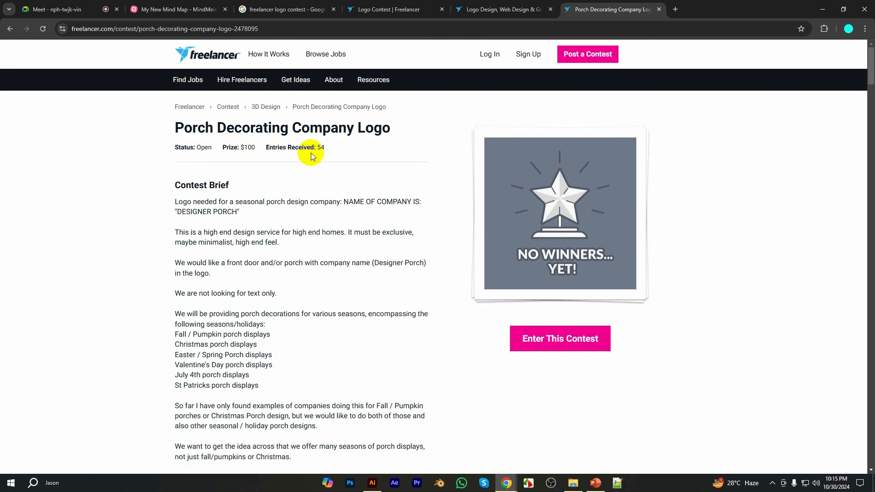
pyautogui.moveTo(318, 148); pyautogui.dragTo(328, 148)
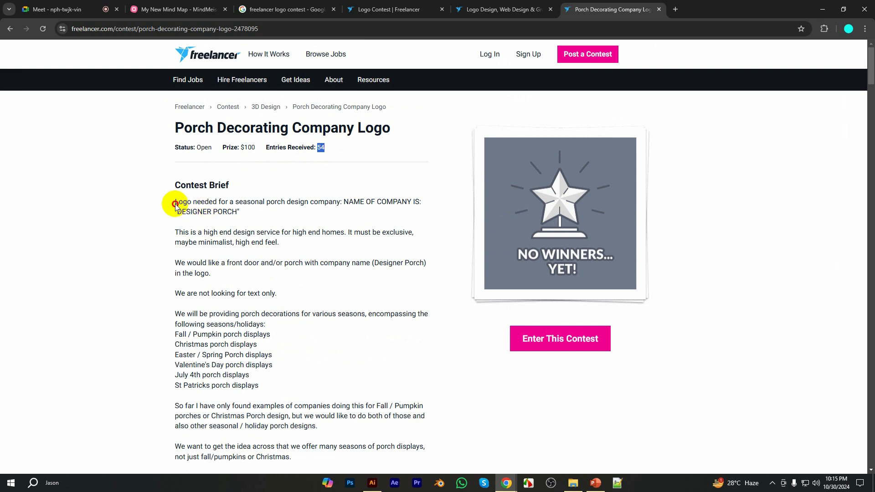
pyautogui.moveTo(175, 205); pyautogui.dragTo(340, 204)
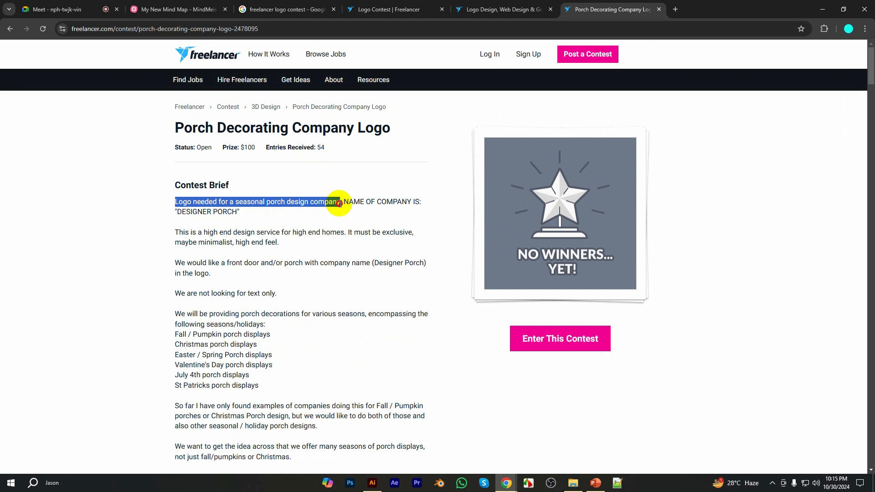
pyautogui.click(230, 209)
pyautogui.moveTo(230, 209); pyautogui.dragTo(182, 213)
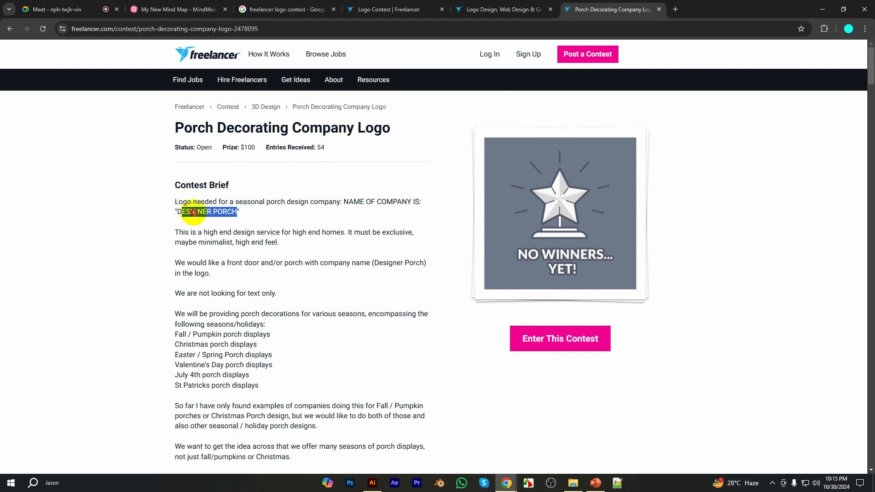
# Highlight the brief's key style phrases: design service for high end homes, minimalist, and front door
pyautogui.click(190, 212)
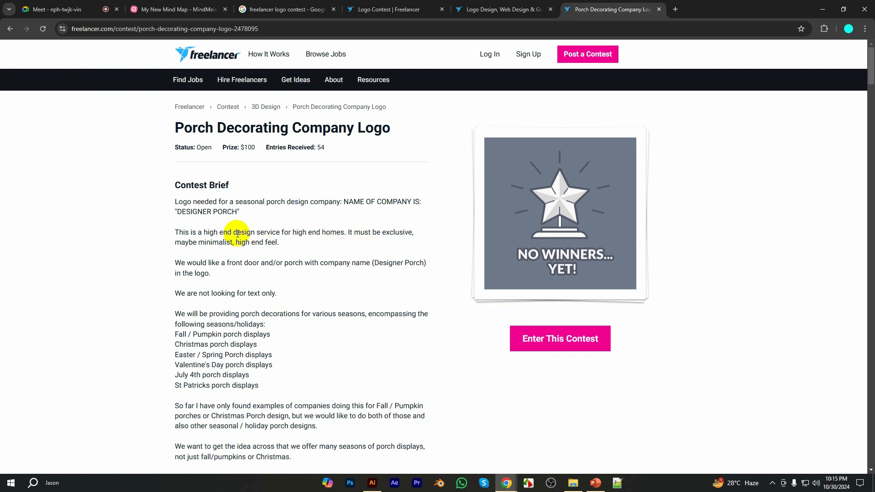
pyautogui.moveTo(235, 233); pyautogui.dragTo(344, 233)
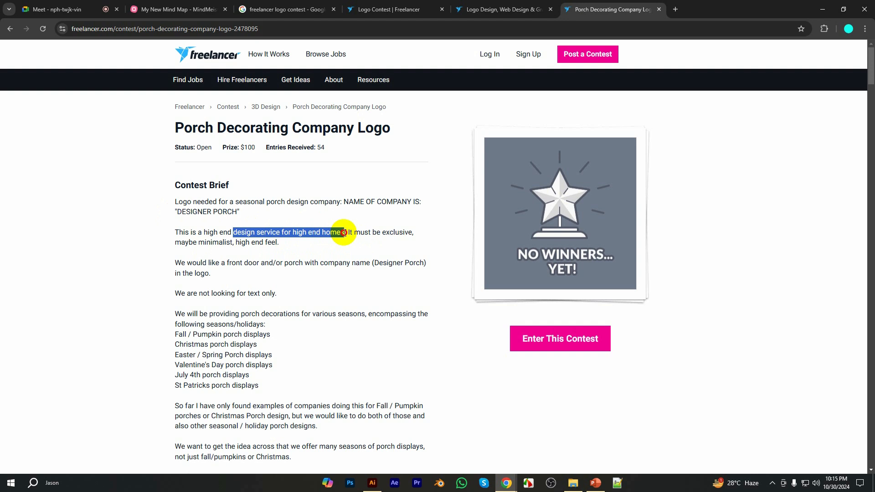
pyautogui.click(230, 246)
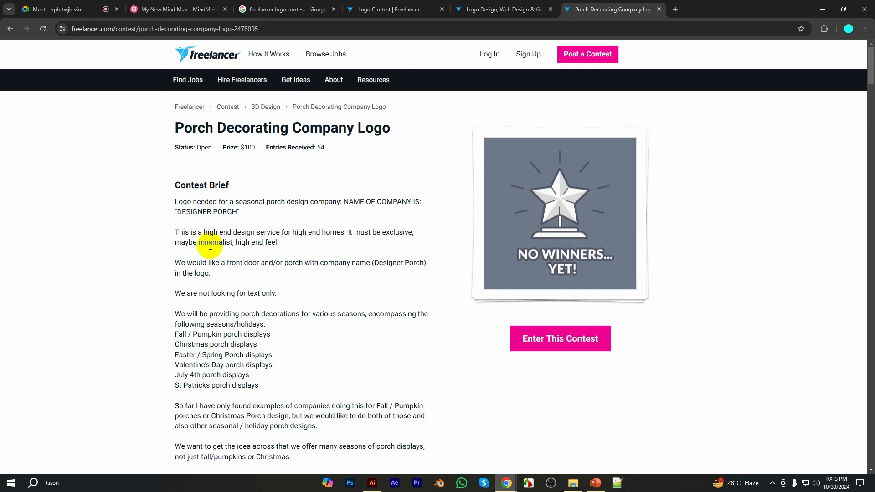
pyautogui.moveTo(197, 242); pyautogui.dragTo(230, 243)
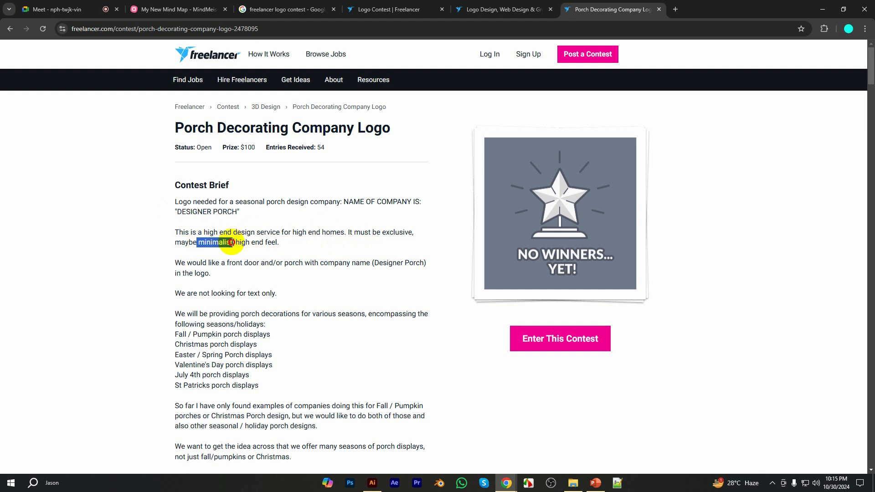
pyautogui.click(286, 279)
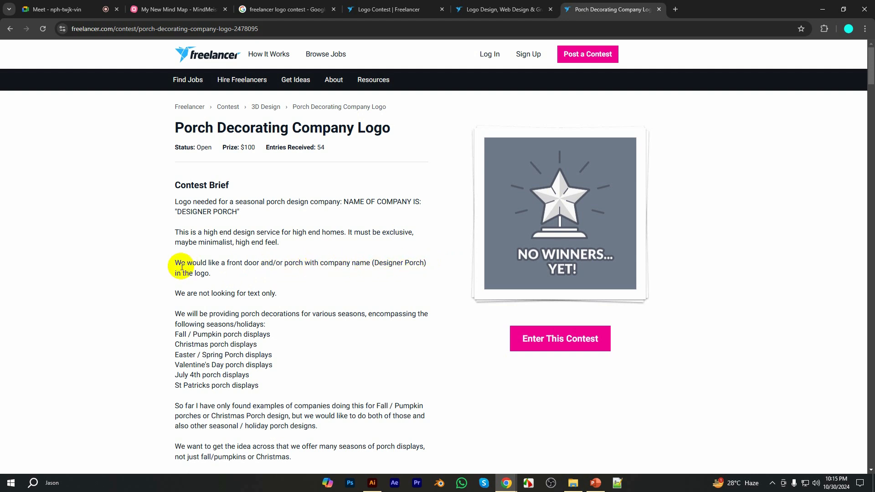
pyautogui.moveTo(228, 262); pyautogui.dragTo(260, 263)
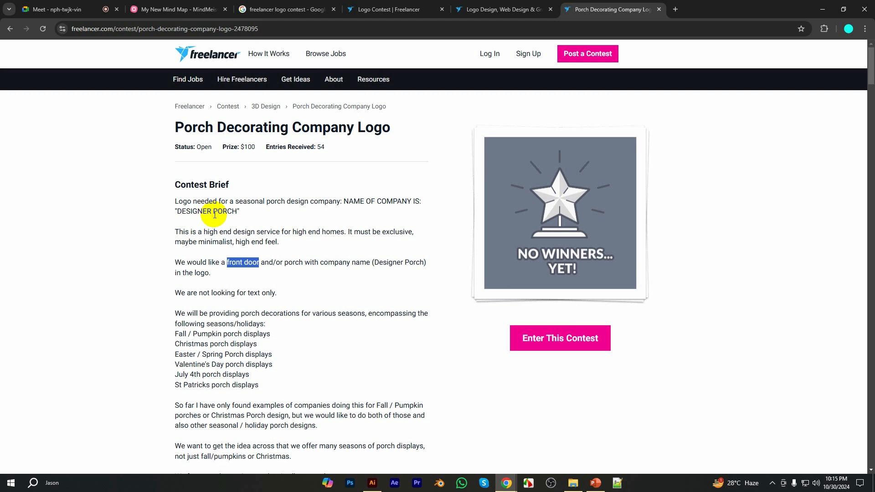
# Highlight DESIGNER PORCH, "high end feel", "porch with company name" and the sentence "We are not looking for text only" in the brief
pyautogui.scroll(-1, 209, 210)
pyautogui.moveTo(176, 166); pyautogui.dragTo(237, 168)
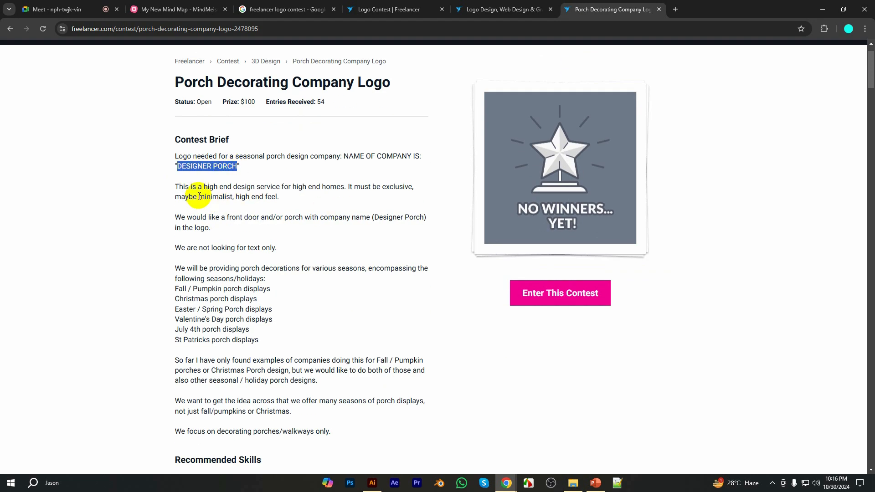
pyautogui.moveTo(199, 197); pyautogui.dragTo(278, 197)
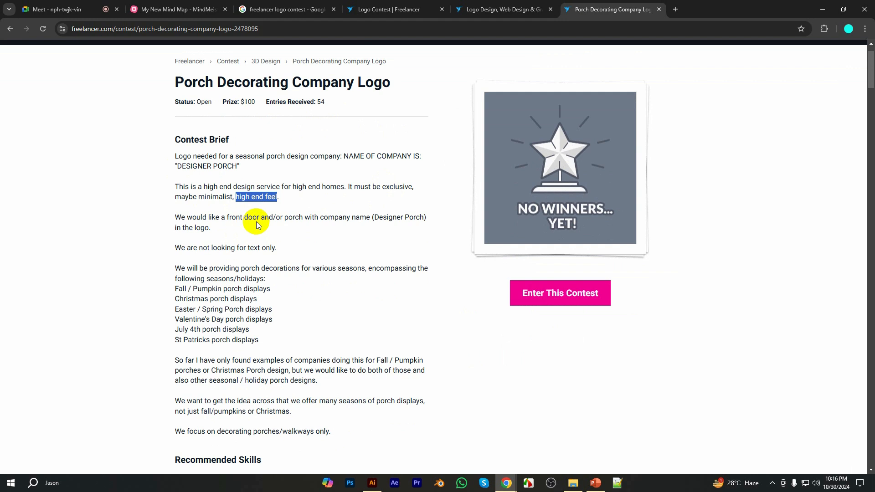
pyautogui.moveTo(227, 218); pyautogui.dragTo(372, 218)
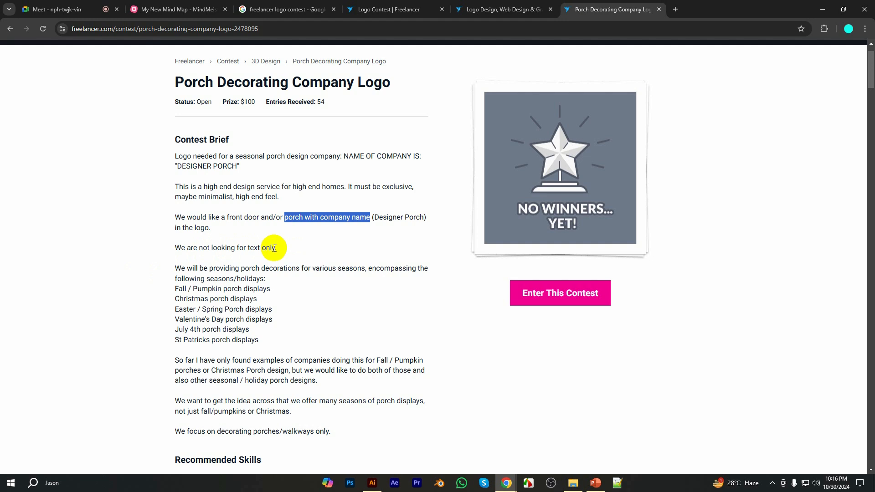
pyautogui.moveTo(274, 249); pyautogui.dragTo(173, 248)
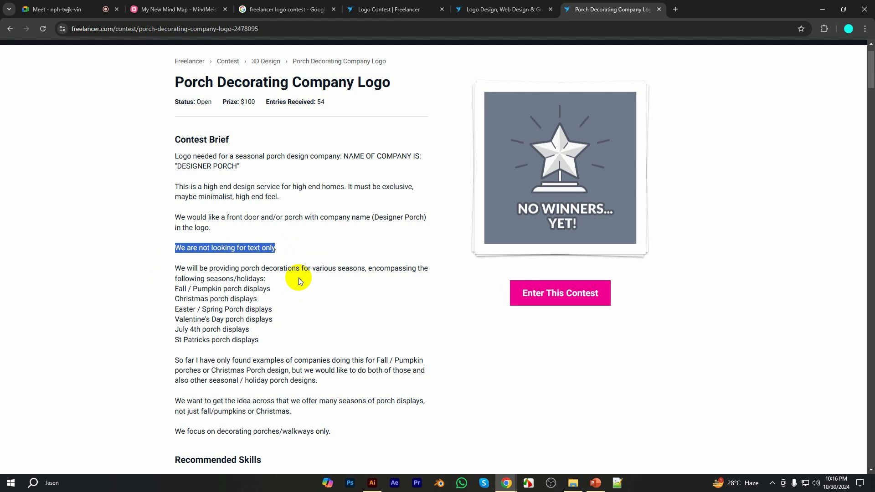
# Highlight the sentence introducing the seasons and holidays, and read the list of porch displays below it
pyautogui.scroll(-1, 298, 277)
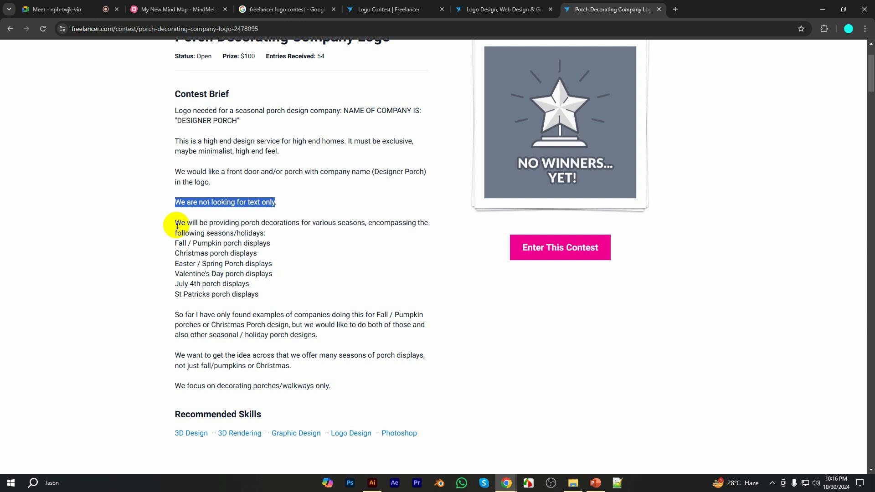
pyautogui.moveTo(177, 225); pyautogui.dragTo(274, 235)
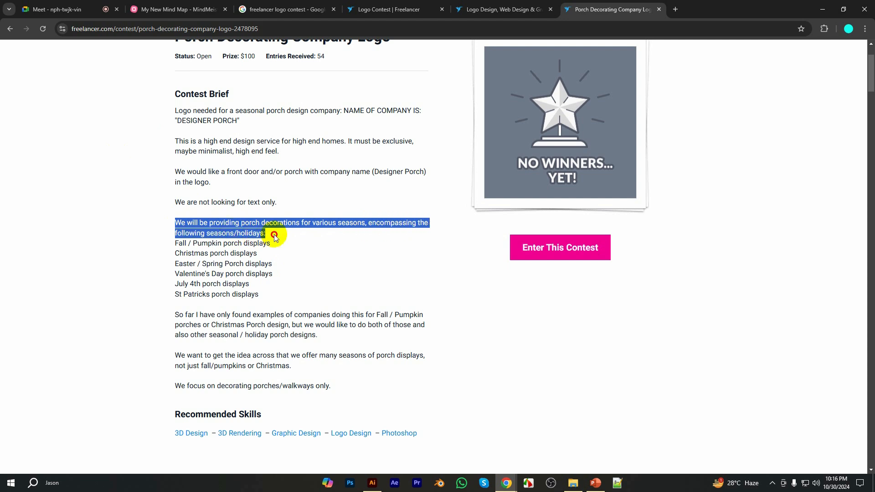
pyautogui.scroll(-1, 268, 233)
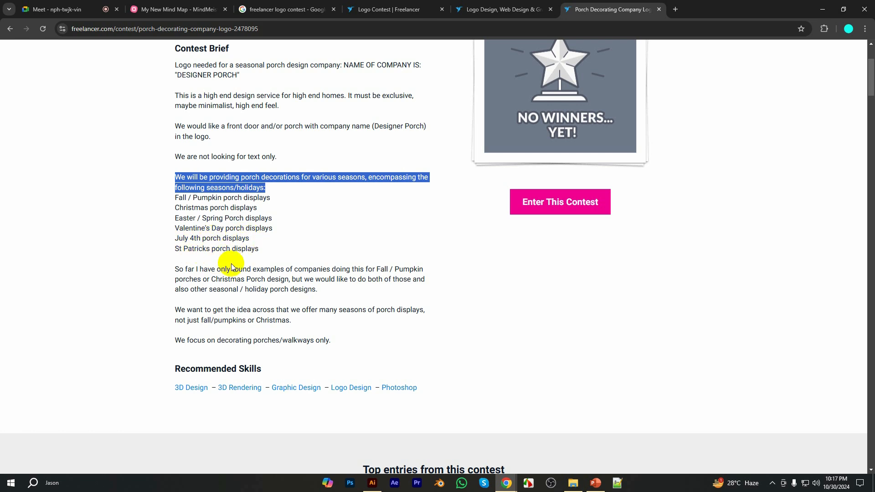
pyautogui.scroll(-1, 216, 259)
pyautogui.scroll(1, 216, 254)
pyautogui.click(264, 201)
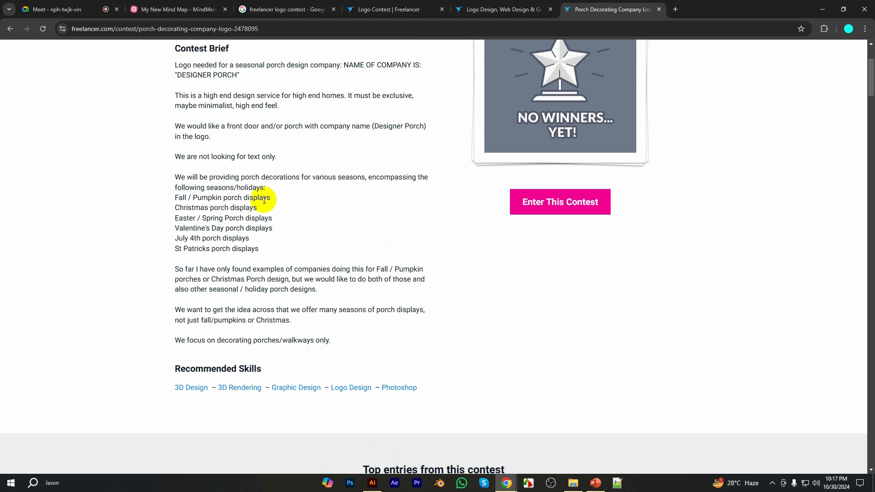
# Read the brief's closing paragraphs, highlighting "So far I have only found examples of companies doing this"
pyautogui.scroll(-1, 262, 248)
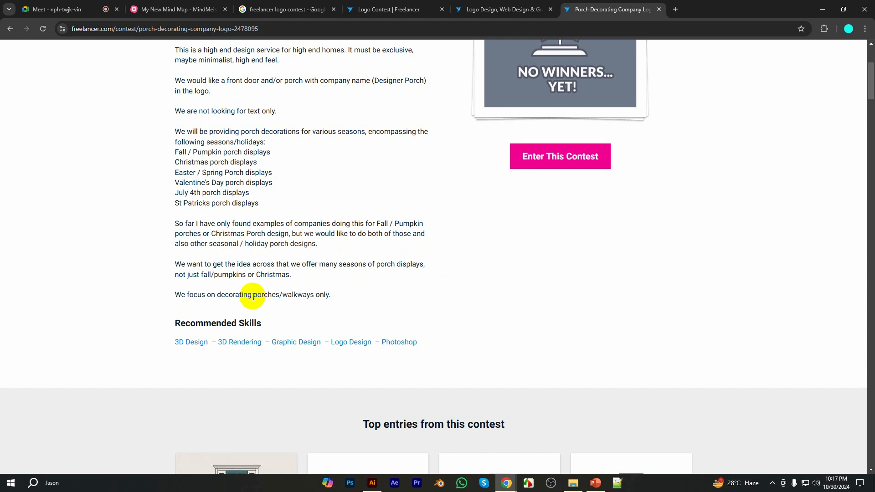
pyautogui.scroll(1, 269, 292)
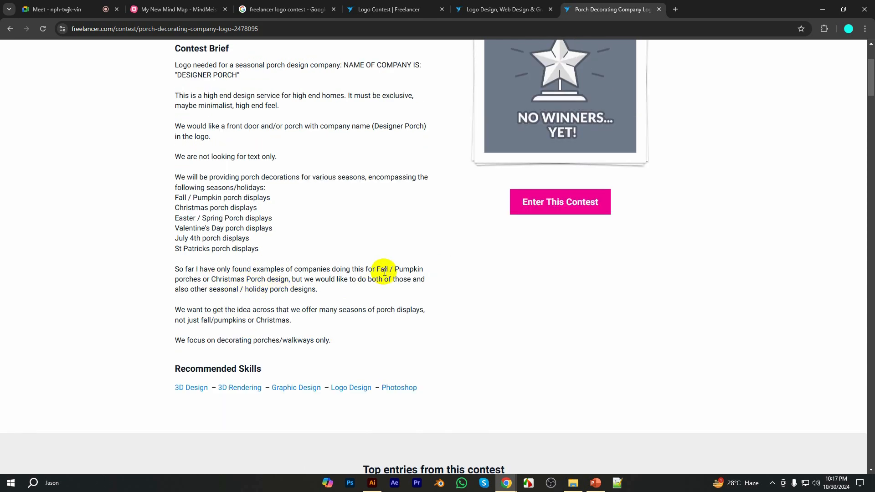
pyautogui.moveTo(176, 270); pyautogui.dragTo(374, 268)
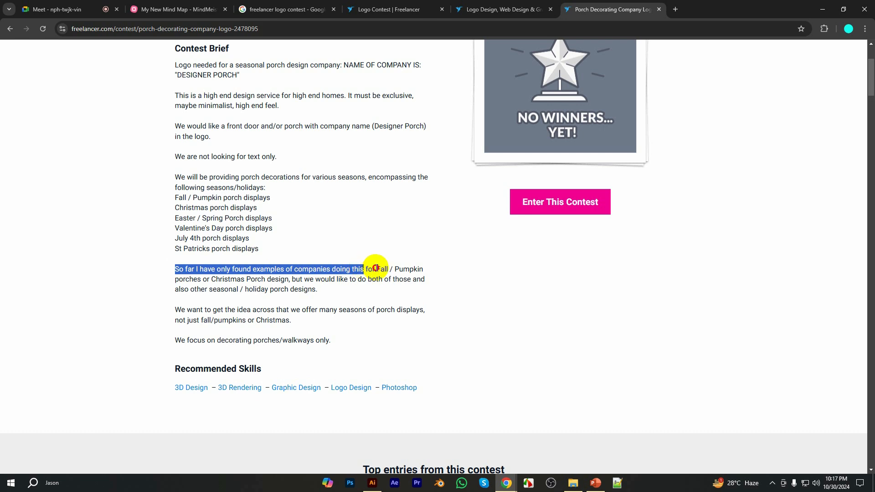
pyautogui.click(383, 268)
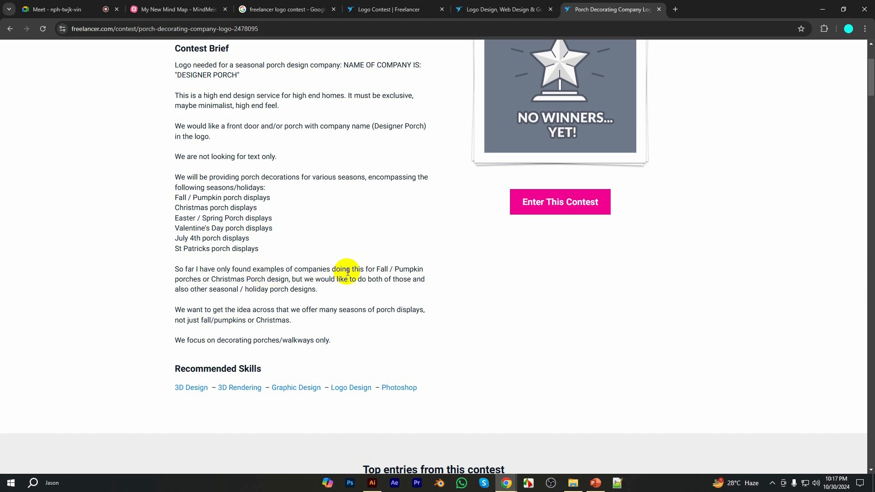
pyautogui.moveTo(355, 270); pyautogui.dragTo(147, 271)
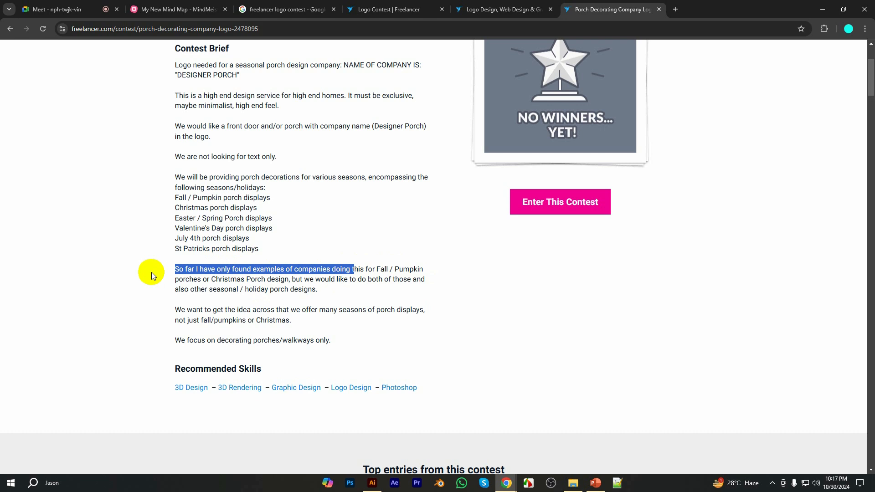
# Review the Recommended Skills section, highlighting its heading and list of skills
pyautogui.scroll(-1, 254, 278)
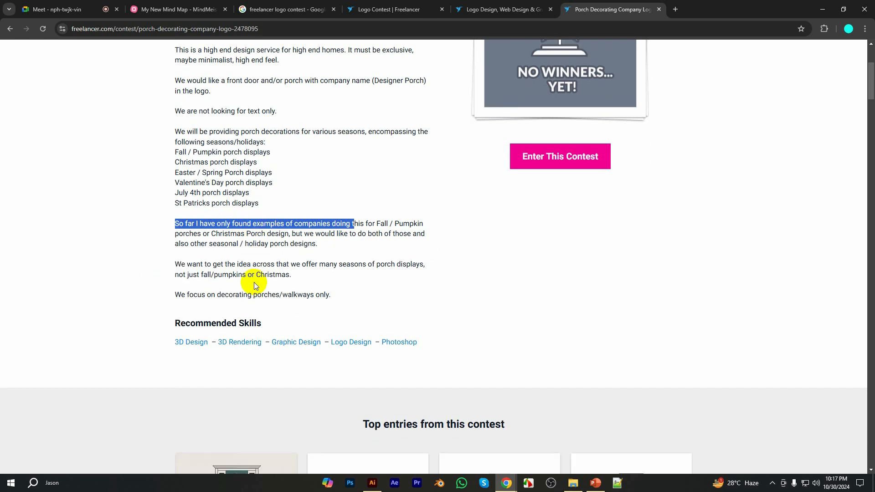
pyautogui.scroll(-1, 254, 283)
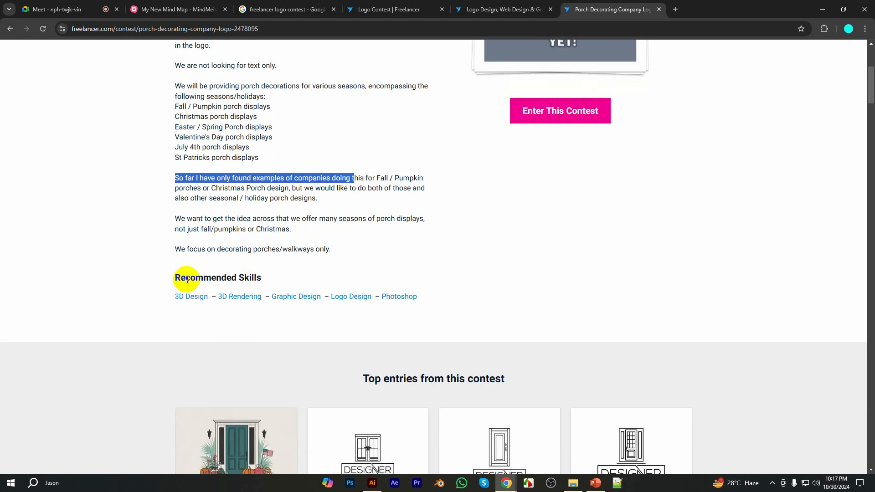
pyautogui.moveTo(176, 278); pyautogui.dragTo(438, 295)
pyautogui.click(357, 250)
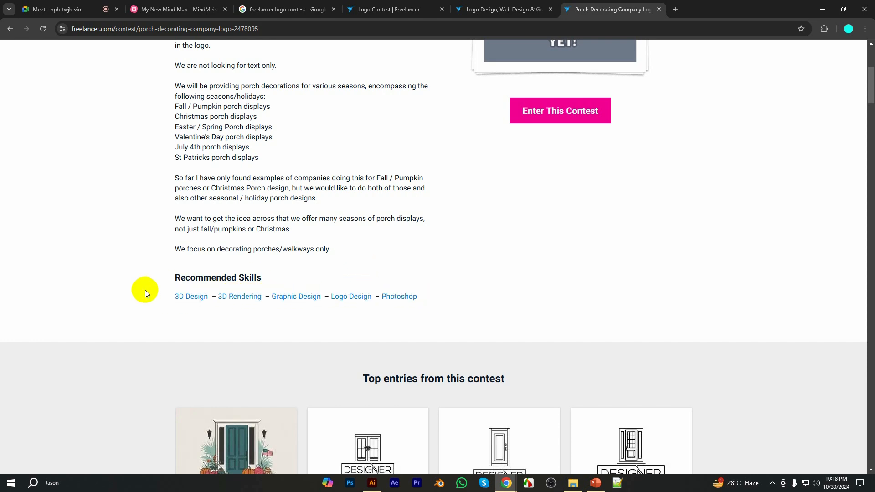
pyautogui.moveTo(151, 291); pyautogui.dragTo(434, 288)
pyautogui.click(368, 241)
# Highlight the brief text from the logo request through the many-seasons paragraph, followed by the number of entries received
pyautogui.scroll(5, 348, 242)
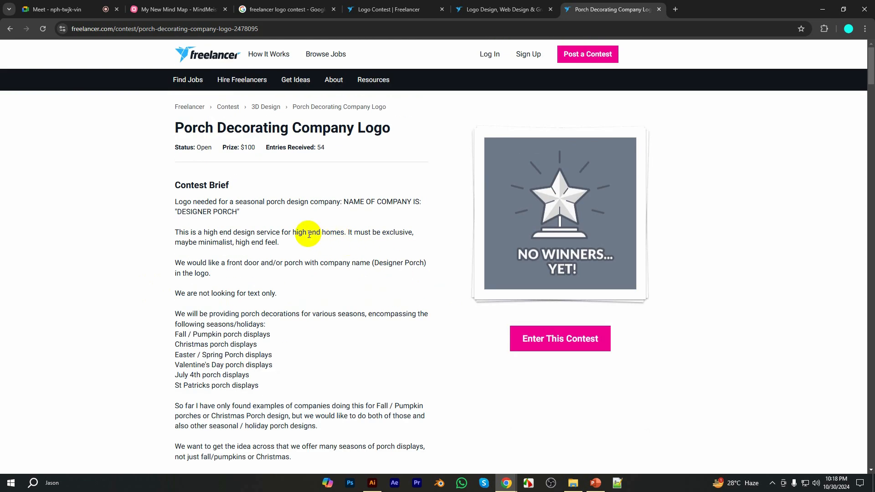
pyautogui.scroll(-1, 308, 234)
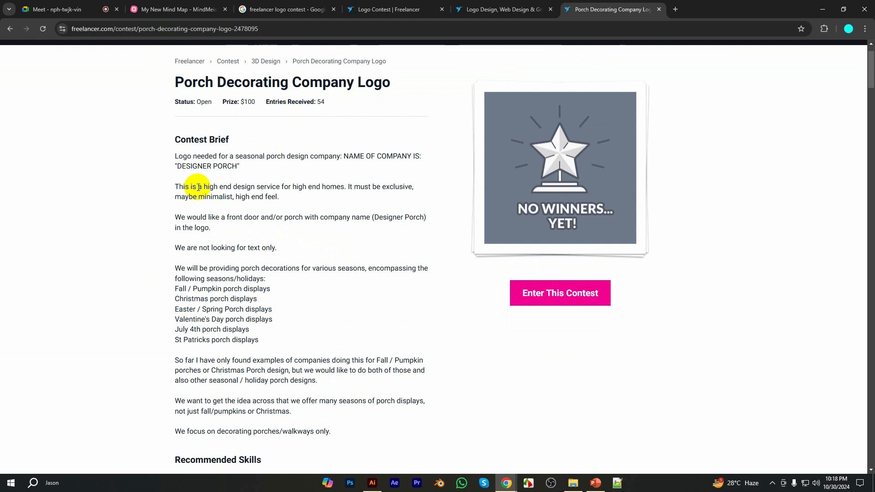
pyautogui.moveTo(175, 156); pyautogui.dragTo(296, 414)
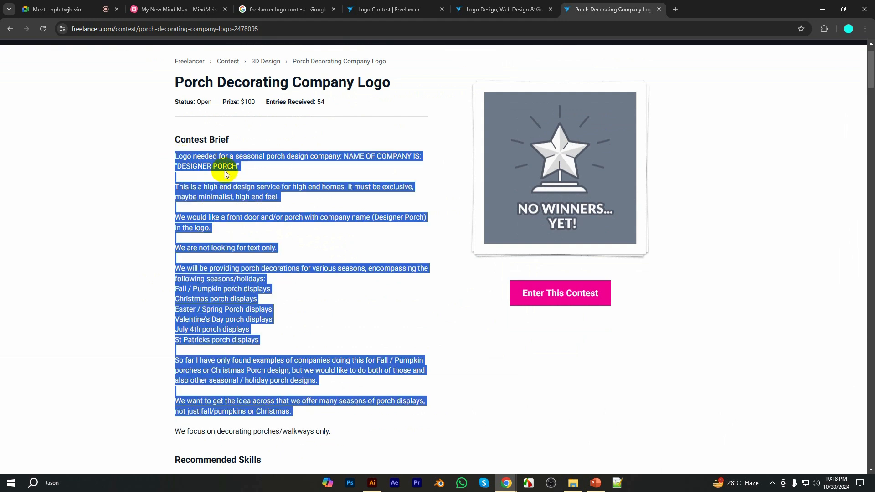
pyautogui.scroll(1, 274, 191)
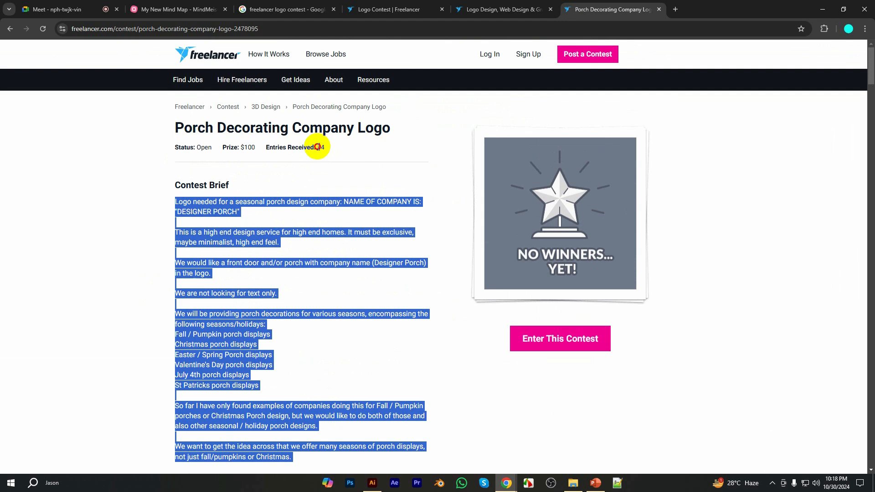
pyautogui.doubleClick(319, 147)
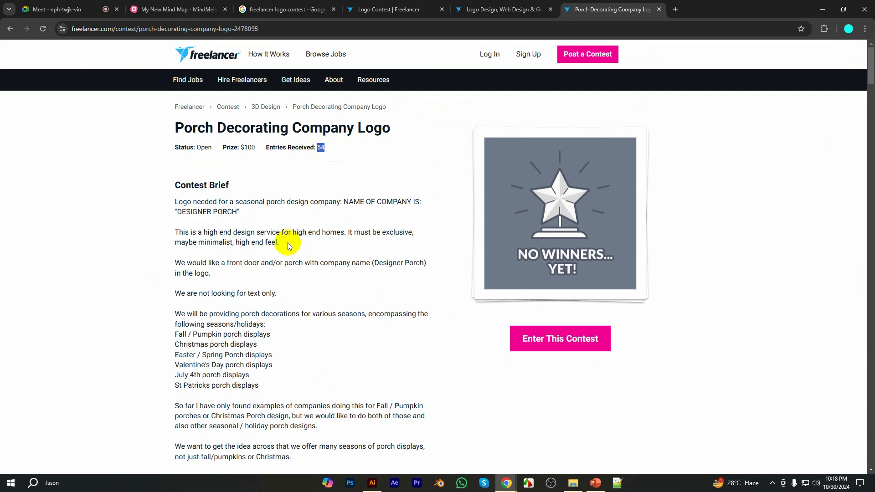
# Open the top entry with the teal door and seasonal decorations and examine its logo in full
pyautogui.scroll(-10, 288, 243)
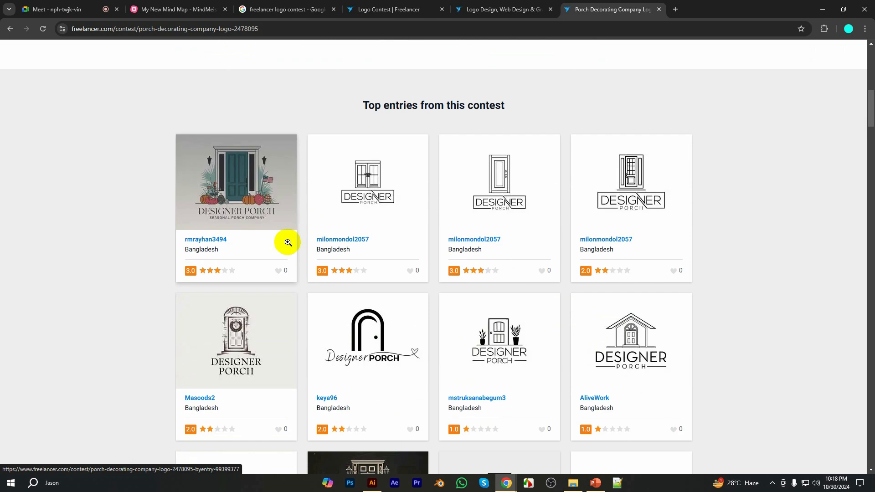
pyautogui.click(238, 190)
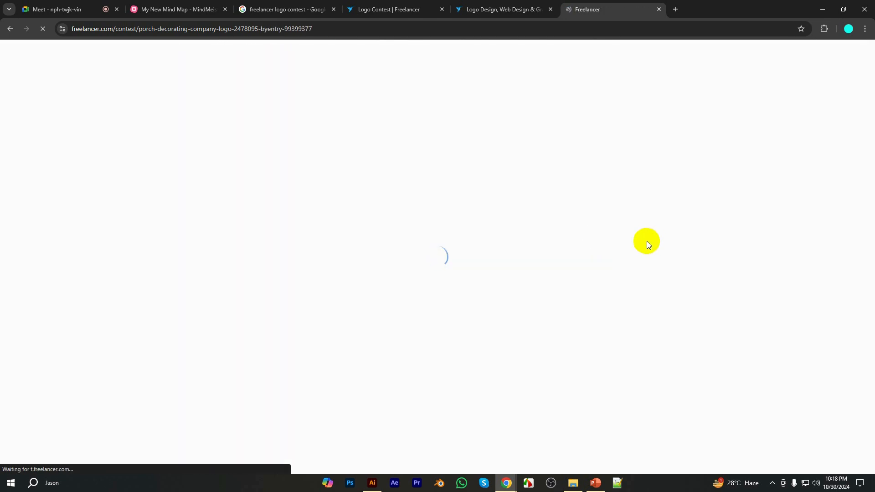
pyautogui.scroll(-3, 453, 275)
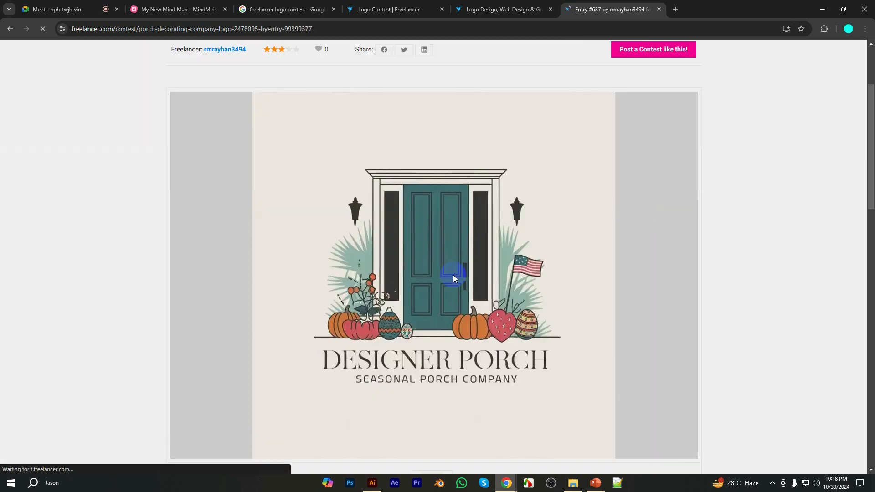
pyautogui.scroll(-1, 453, 275)
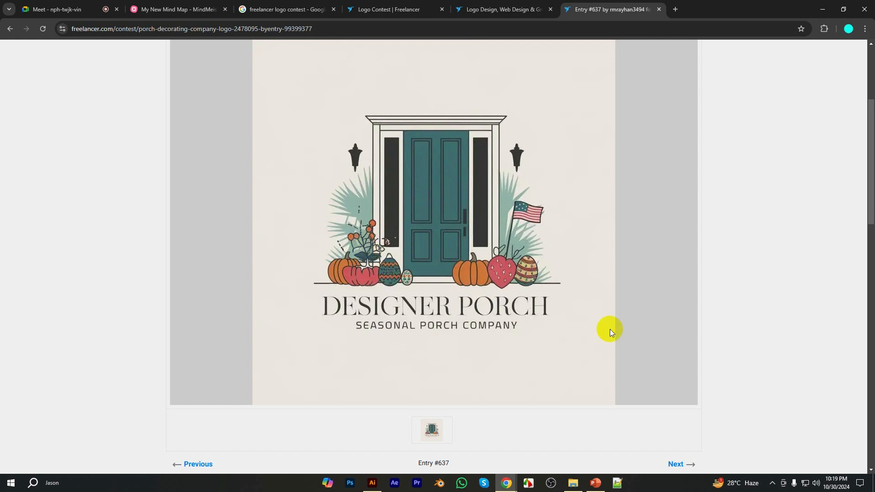
# Return to the porch contest and look through its top entries and their star ratings
pyautogui.click(10, 29)
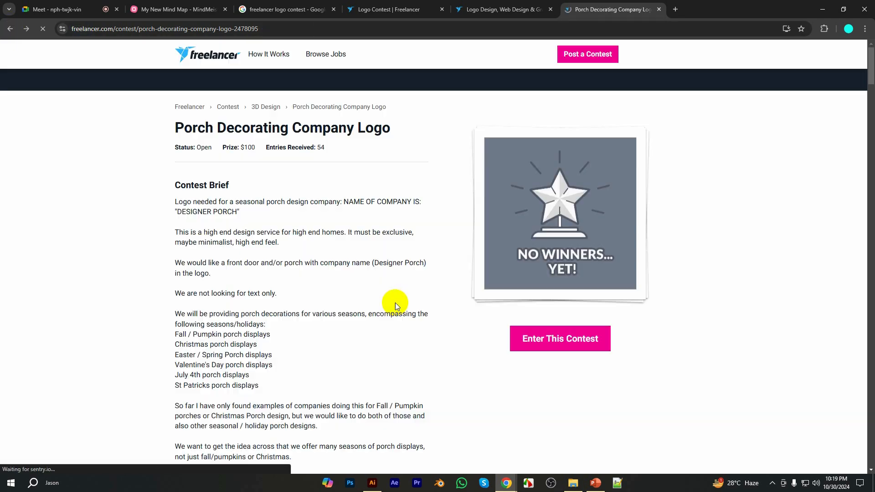
pyautogui.scroll(-10, 395, 303)
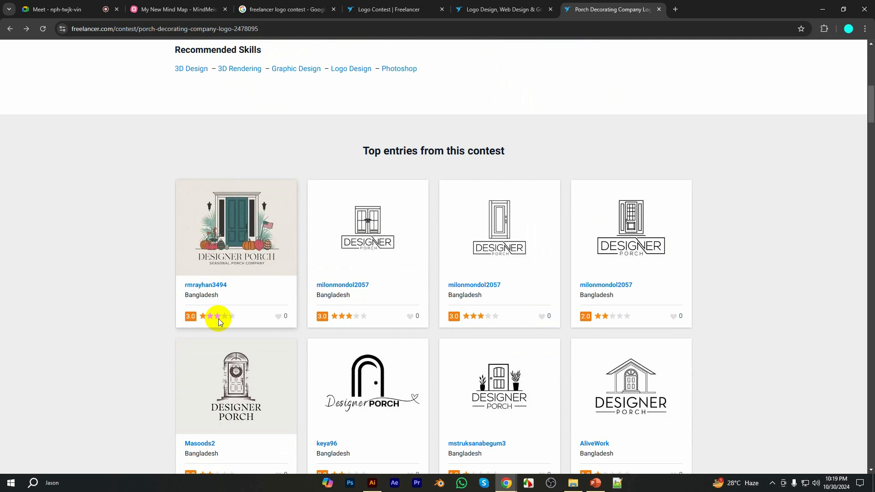
pyautogui.scroll(-1, 217, 318)
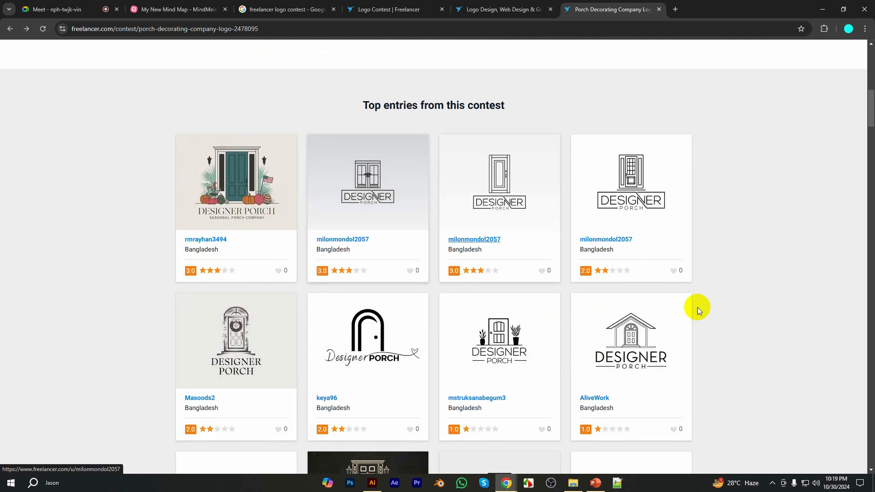
pyautogui.scroll(-1, 561, 350)
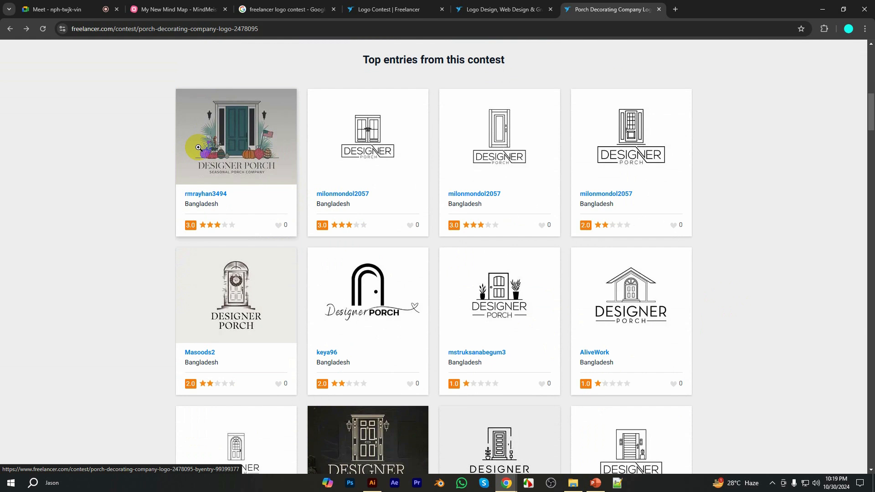
pyautogui.click(385, 133)
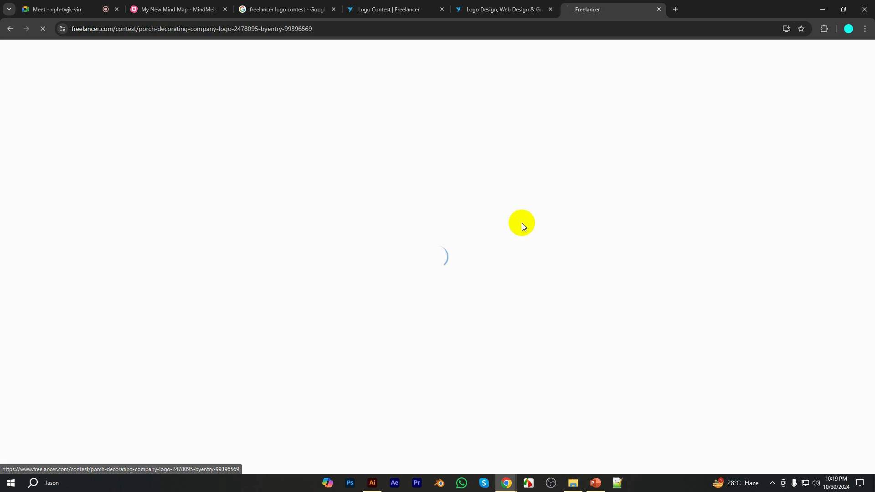
pyautogui.scroll(-3, 504, 276)
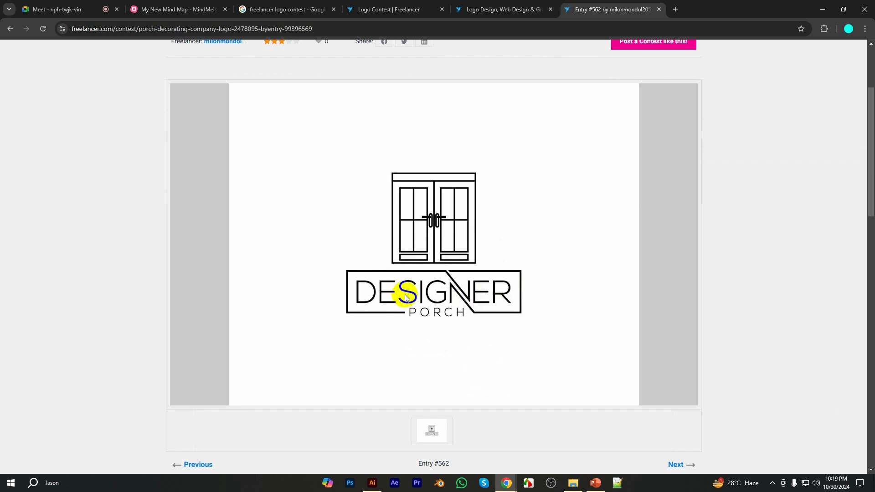
pyautogui.click(10, 28)
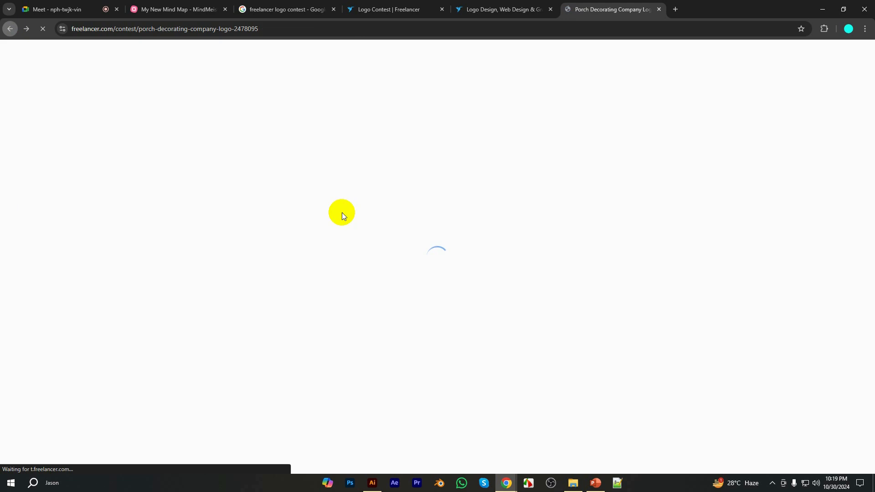
pyautogui.scroll(-4, 389, 301)
pyautogui.scroll(-13, 389, 301)
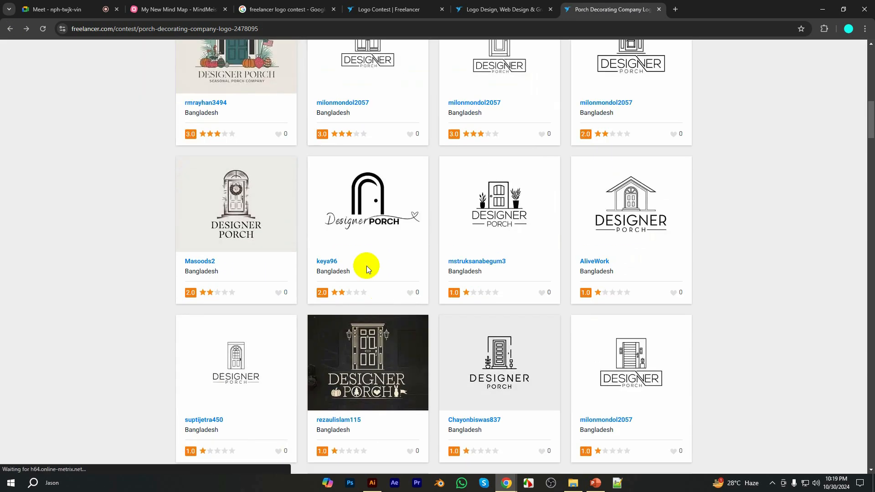
pyautogui.scroll(-3, 479, 236)
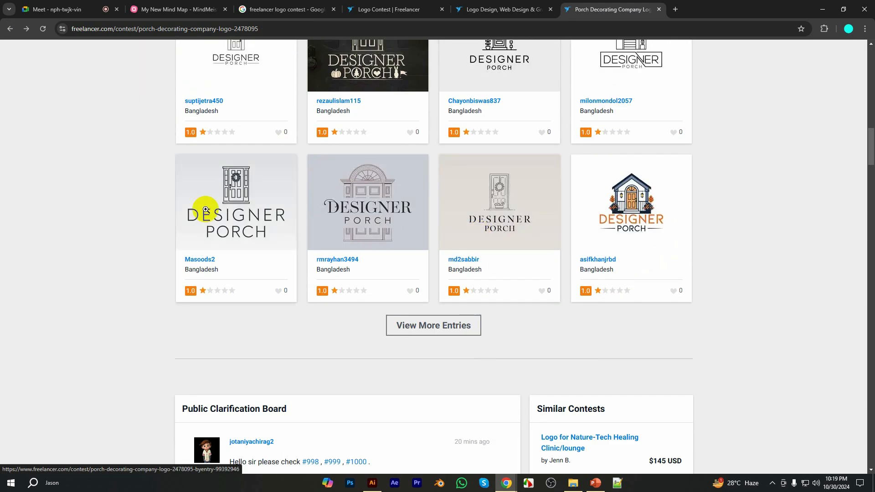
pyautogui.click(627, 202)
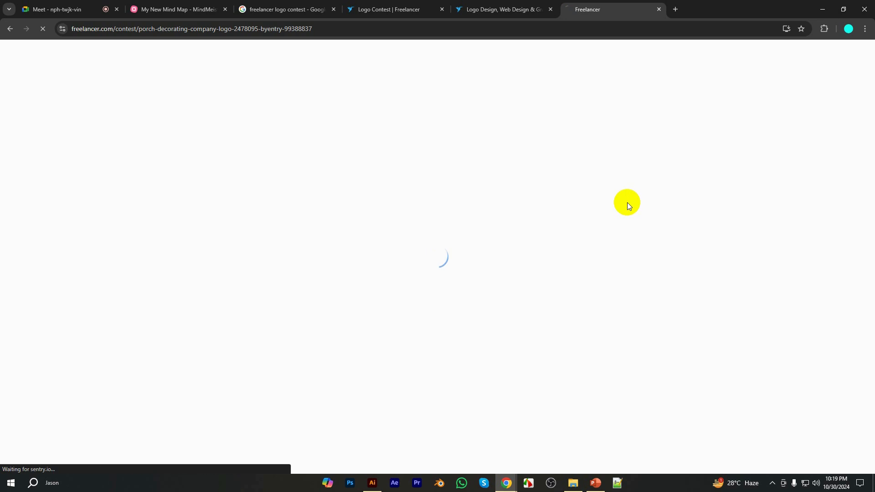
pyautogui.scroll(-3, 514, 226)
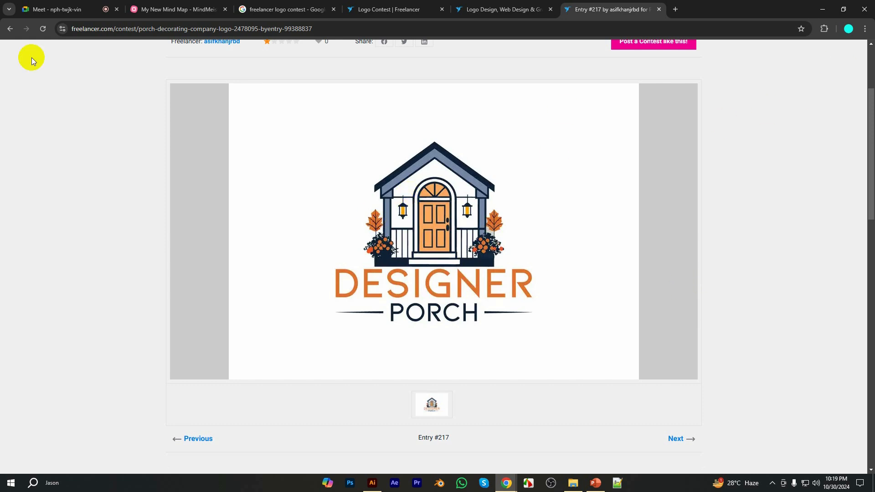
pyautogui.click(10, 30)
# Review the top entries and the Public Clarification Board below them, ending back at the Contest Brief
pyautogui.scroll(-15, 418, 203)
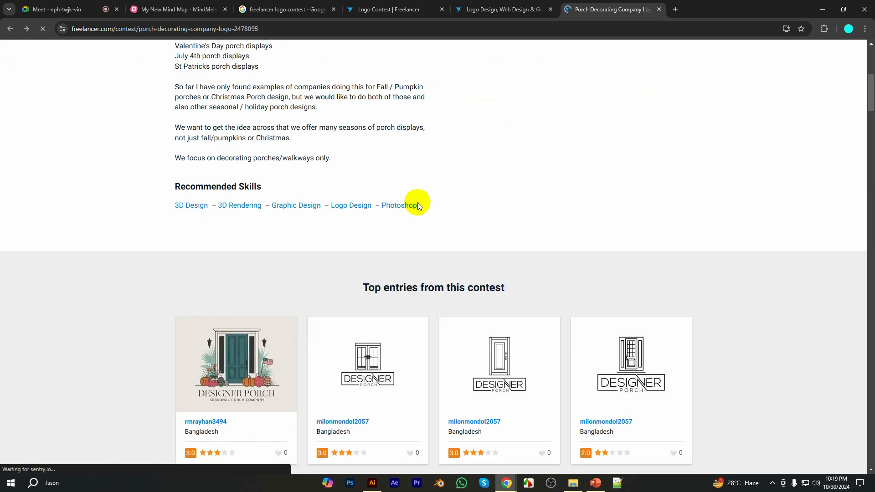
pyautogui.scroll(-10, 417, 202)
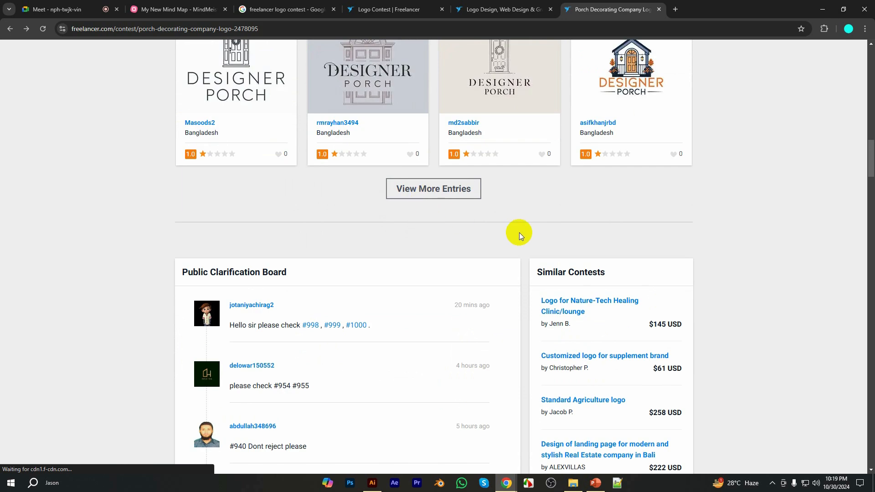
pyautogui.scroll(-2, 519, 235)
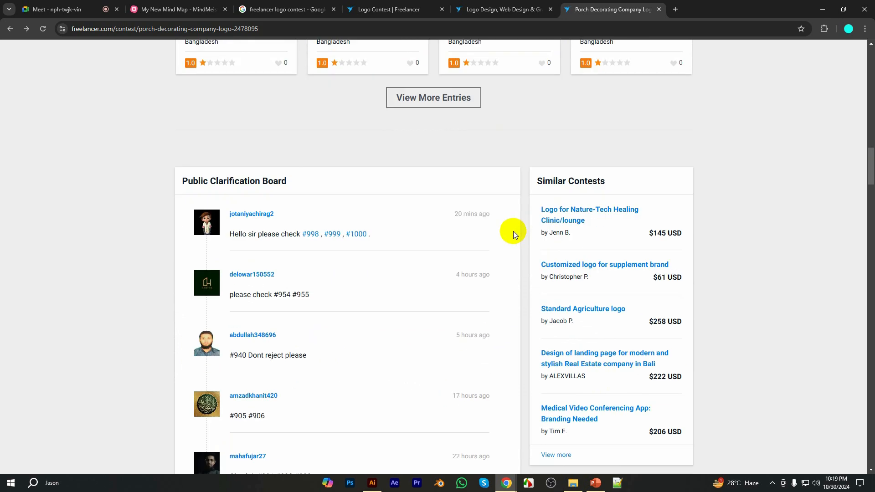
pyautogui.scroll(6, 514, 231)
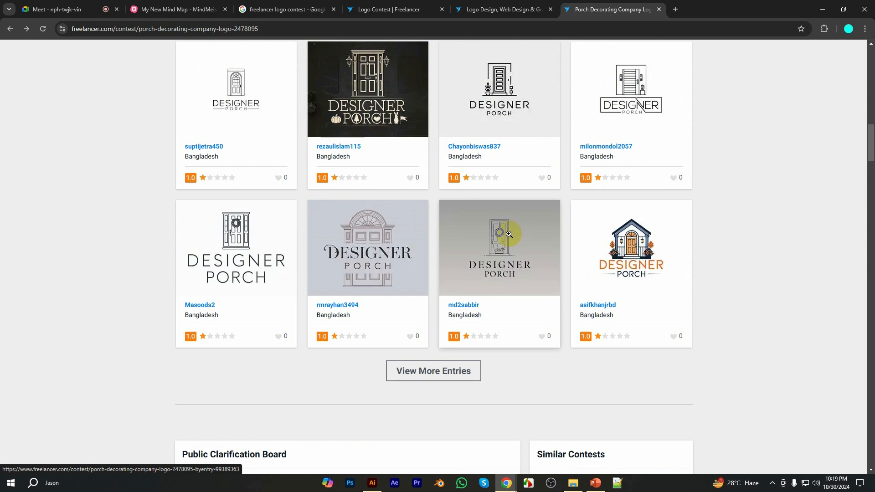
pyautogui.scroll(15, 509, 234)
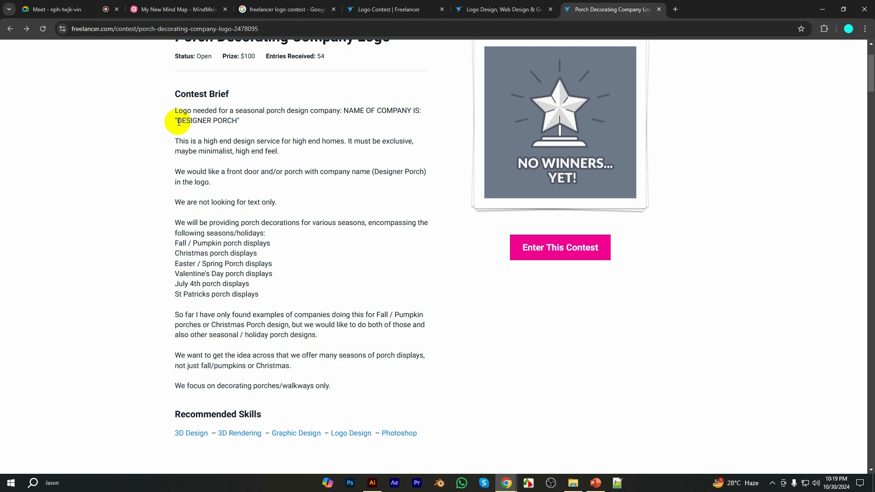
# Search Google Images for the company name "DESIGNER PORCH" copied from the contest brief
pyautogui.moveTo(178, 122); pyautogui.dragTo(230, 122)
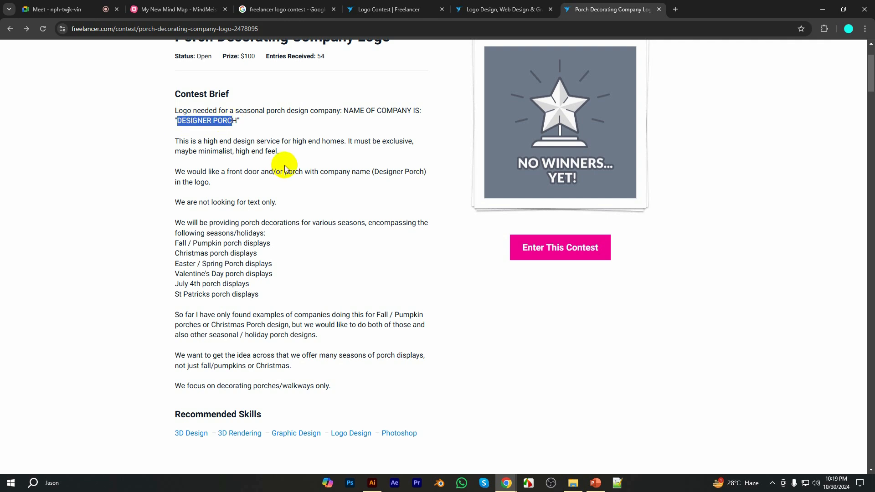
pyautogui.click(325, 190)
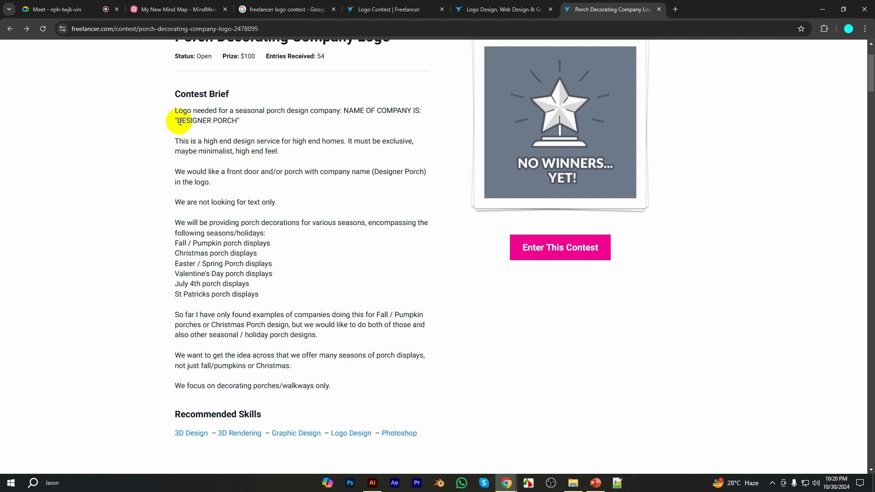
pyautogui.moveTo(179, 122); pyautogui.dragTo(237, 123)
pyautogui.hotkey('ctrl', 'c')
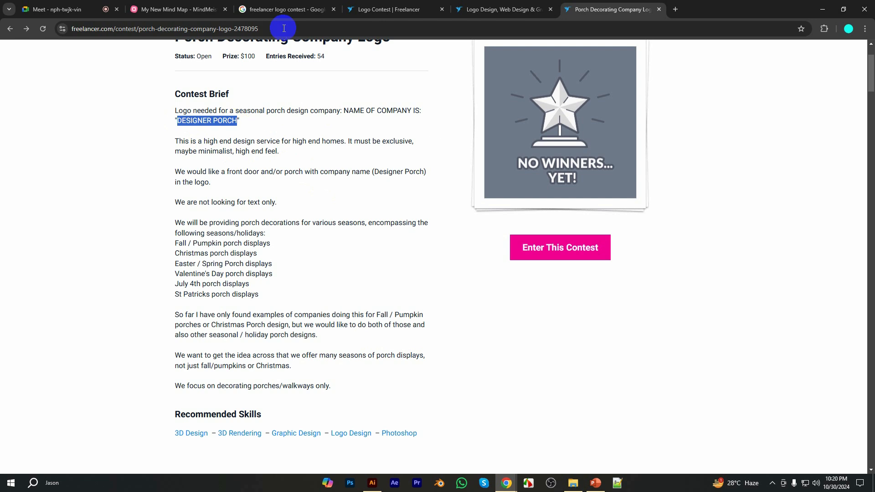
pyautogui.click(267, 9)
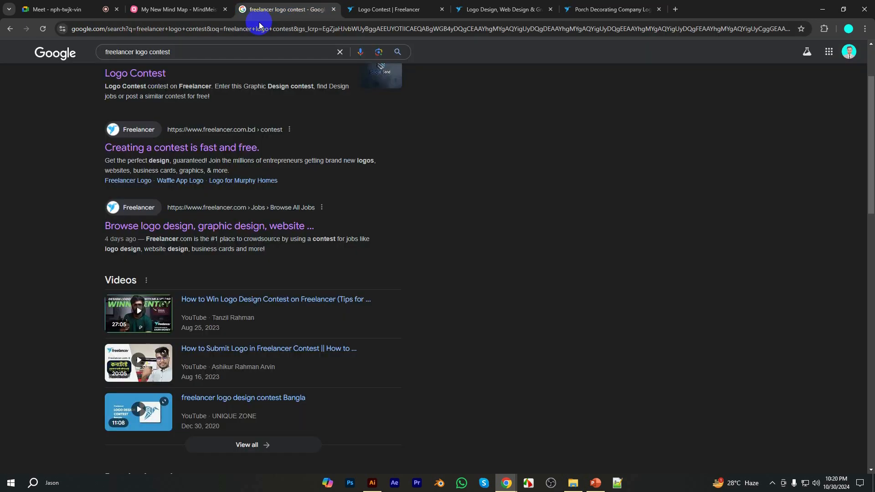
pyautogui.tripleClick(196, 51)
pyautogui.hotkey('ctrl', 'v')
pyautogui.press('Return')
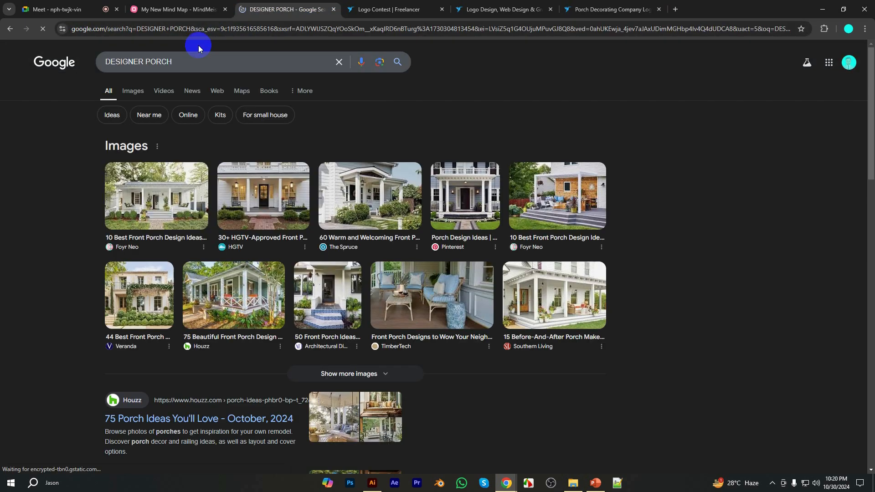
pyautogui.click(141, 93)
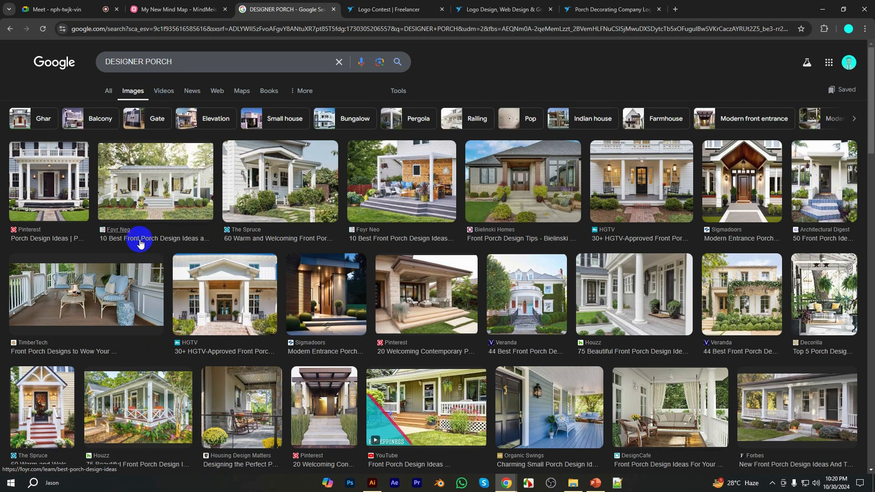
# Browse the porch images, previewing The Spruce front porch, the Sigmadoors modern entrance and the Konkol custom home porch
pyautogui.click(36, 381)
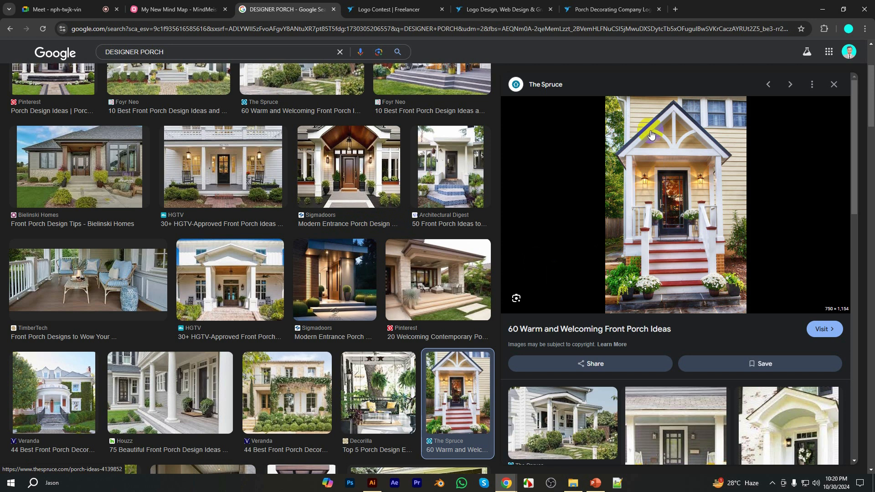
pyautogui.click(349, 177)
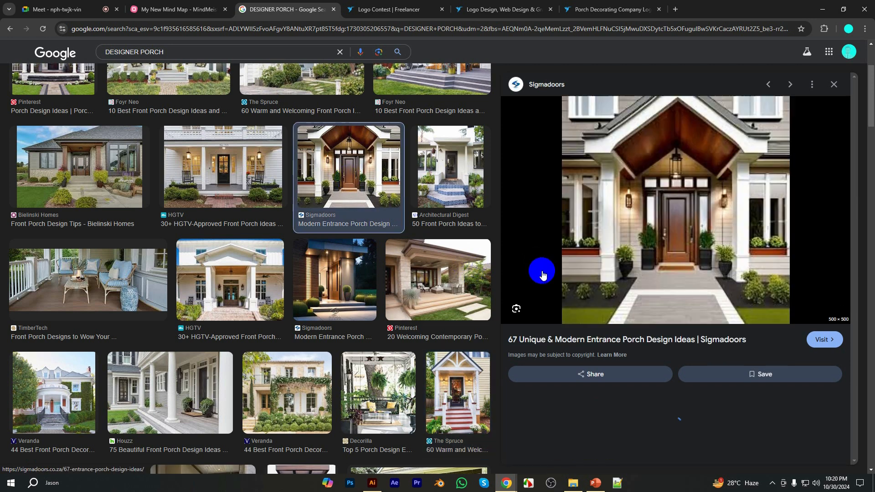
pyautogui.scroll(-6, 408, 258)
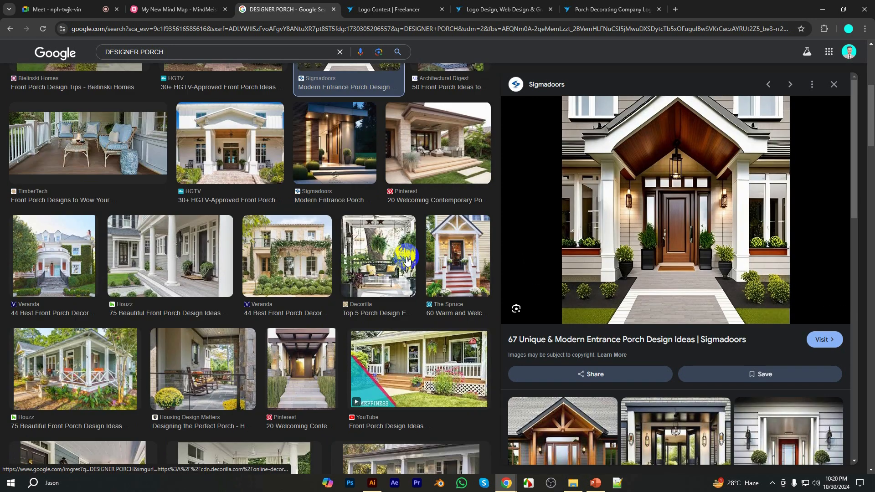
pyautogui.scroll(-2, 405, 261)
pyautogui.scroll(-7, 405, 261)
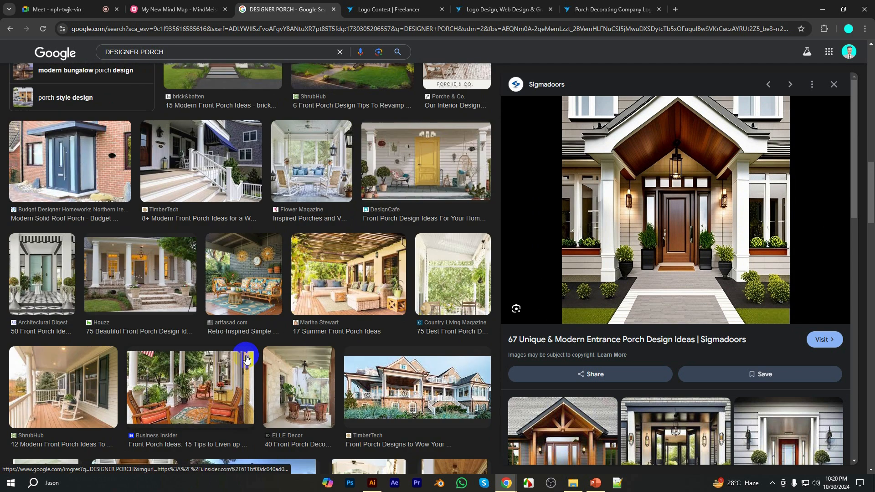
pyautogui.scroll(-5, 245, 359)
pyautogui.click(237, 294)
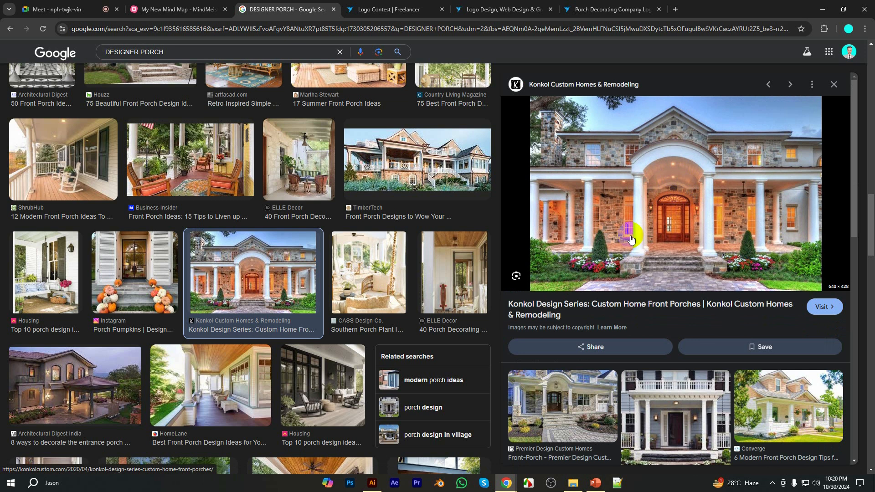
pyautogui.scroll(-6, 322, 321)
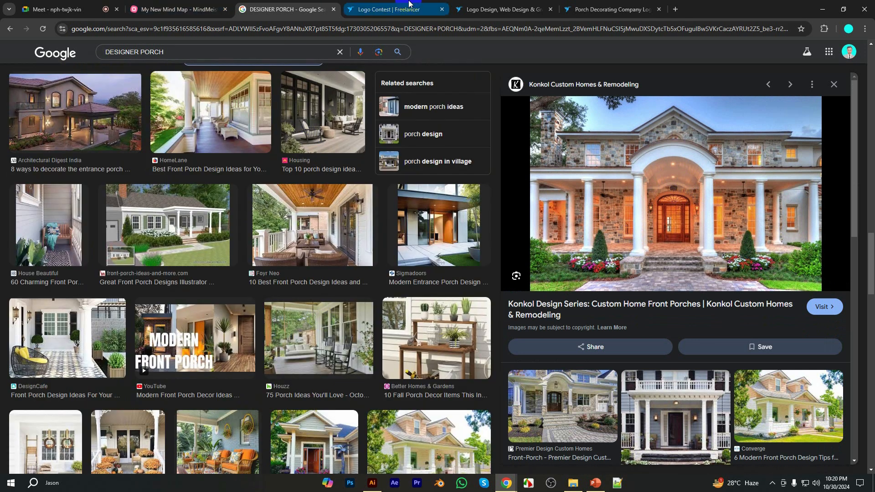
# Return to the porch contest brief, highlight the word "minimalist", and glance through the other open pages
pyautogui.click(634, 9)
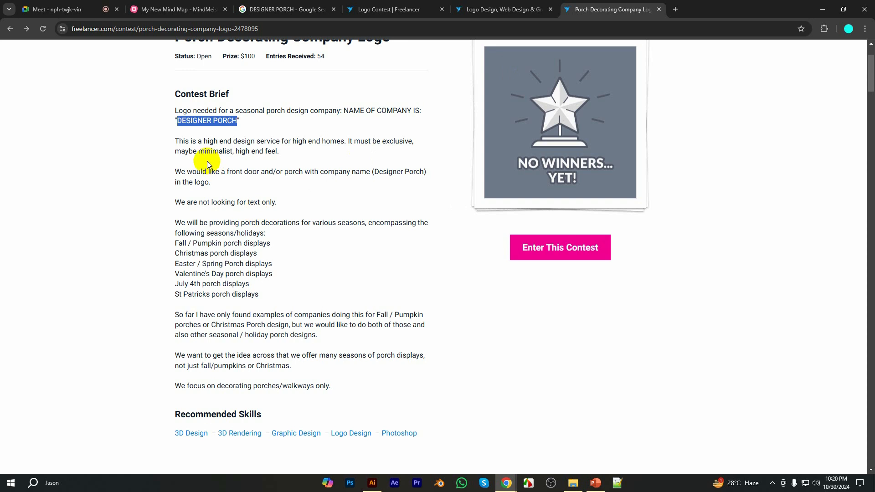
pyautogui.moveTo(199, 152); pyautogui.dragTo(230, 151)
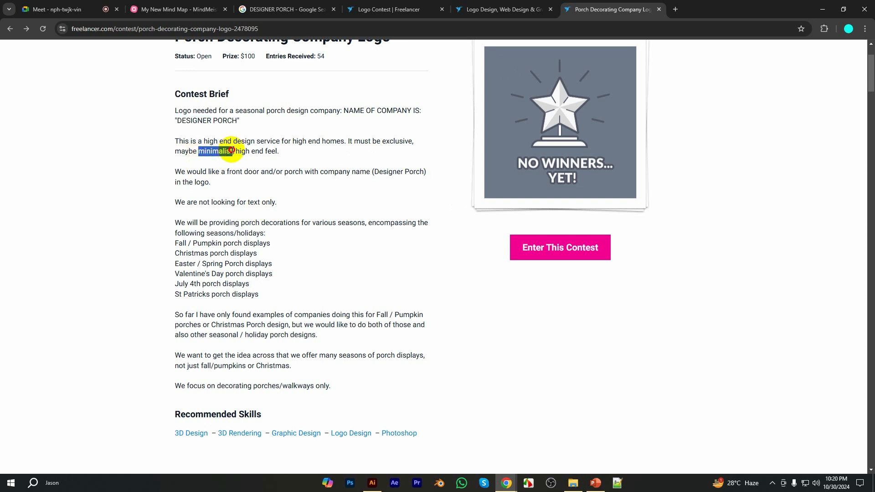
pyautogui.click(183, 9)
pyautogui.click(290, 9)
pyautogui.click(521, 8)
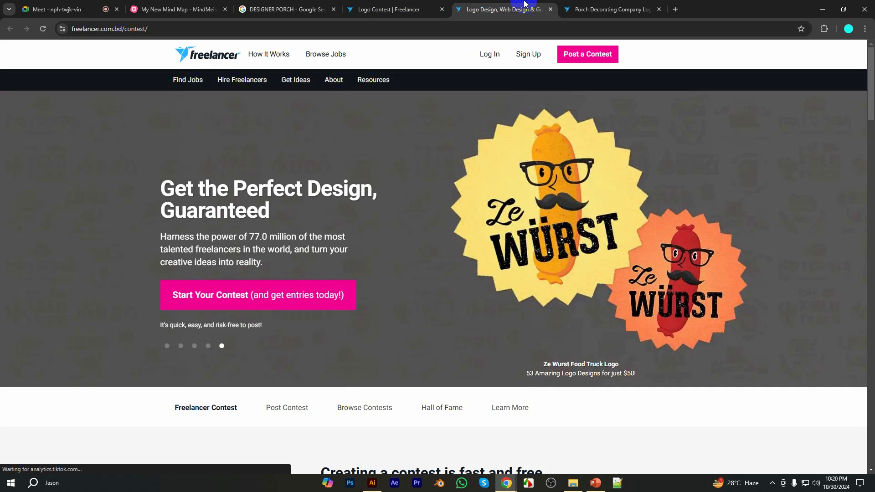
# Go back to the porch contest and look over its top entries and the end of the brief
pyautogui.click(602, 9)
pyautogui.scroll(-9, 368, 196)
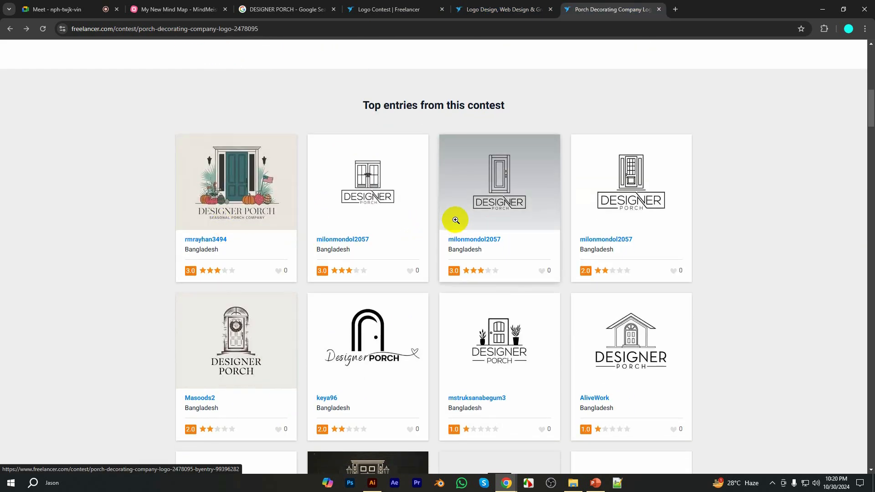
pyautogui.scroll(5, 394, 247)
pyautogui.scroll(-5, 393, 239)
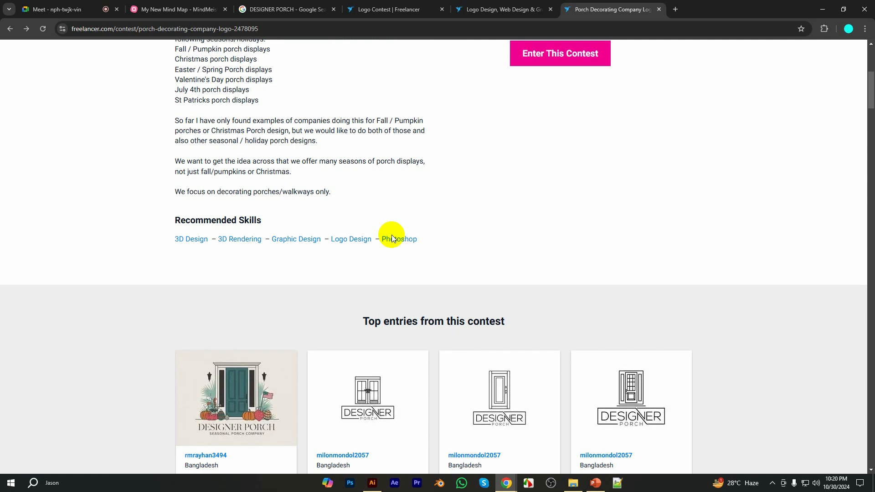
pyautogui.scroll(10, 355, 238)
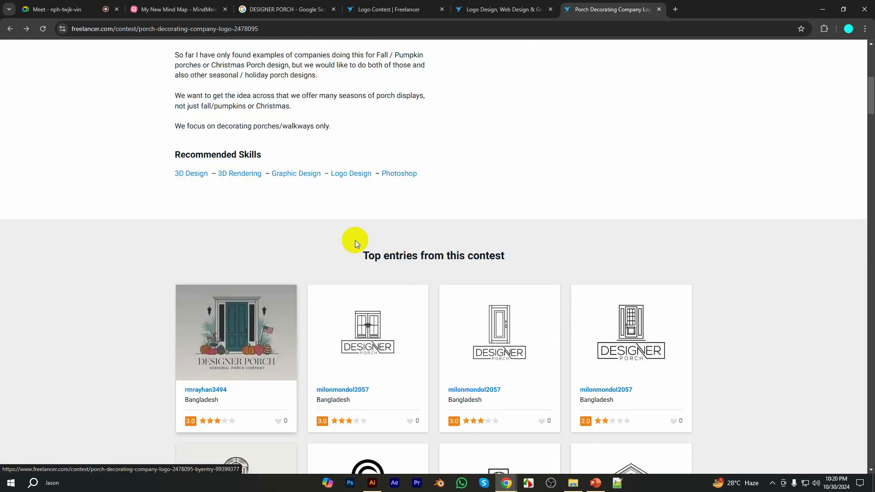
# Return to the DESIGNER PORCH image results and look through the porch photos again
pyautogui.click(299, 3)
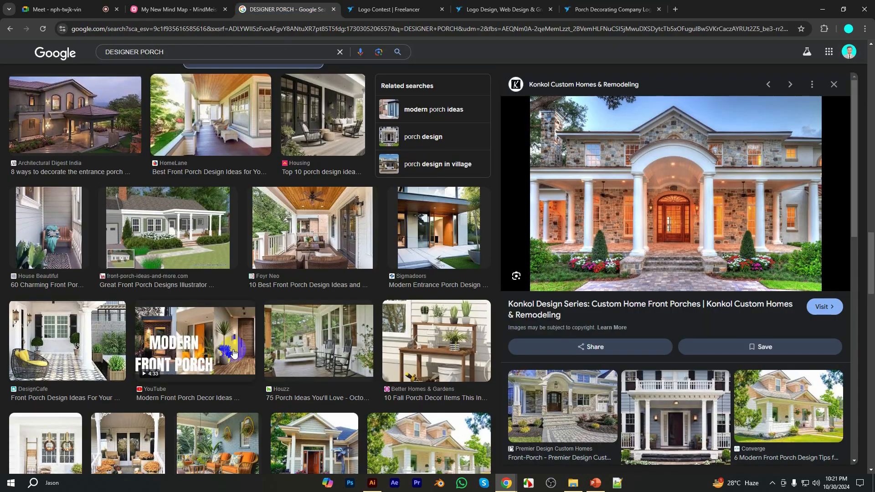
pyautogui.scroll(-10, 284, 343)
pyautogui.scroll(10, 311, 342)
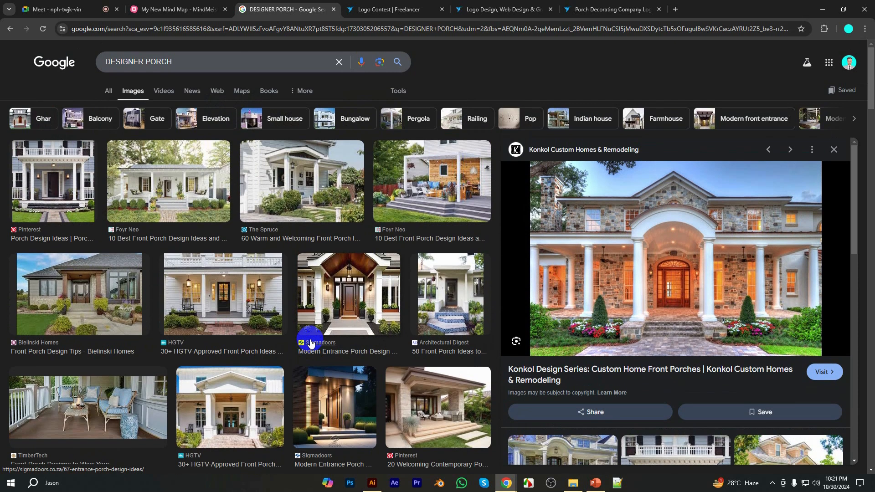
# Search images for "minimalist logo design" in a new tab placed beside the DESIGNER PORCH results
pyautogui.click(387, 9)
pyautogui.click(287, 28)
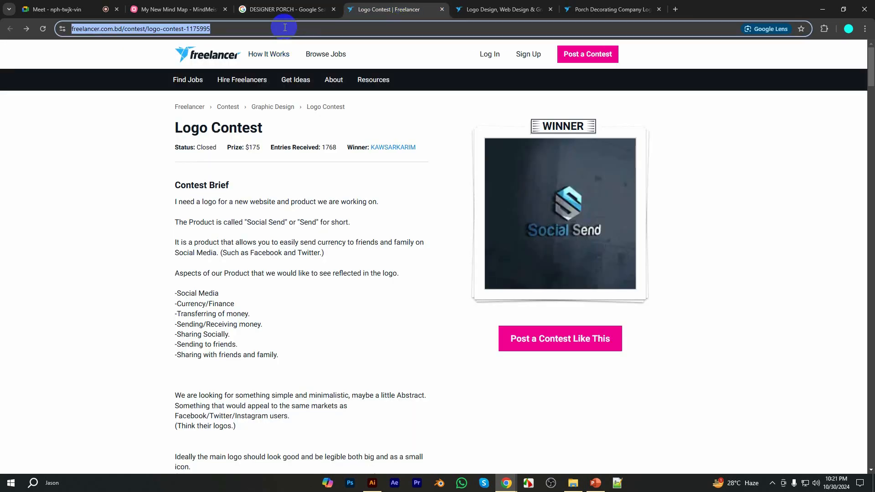
pyautogui.click(675, 9)
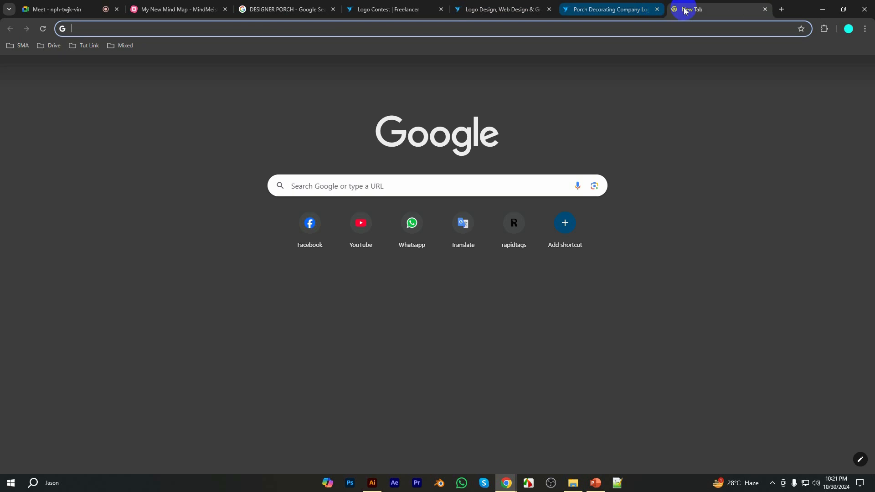
pyautogui.moveTo(681, 8); pyautogui.dragTo(375, 6)
pyautogui.click(377, 27)
pyautogui.write('minimalist')
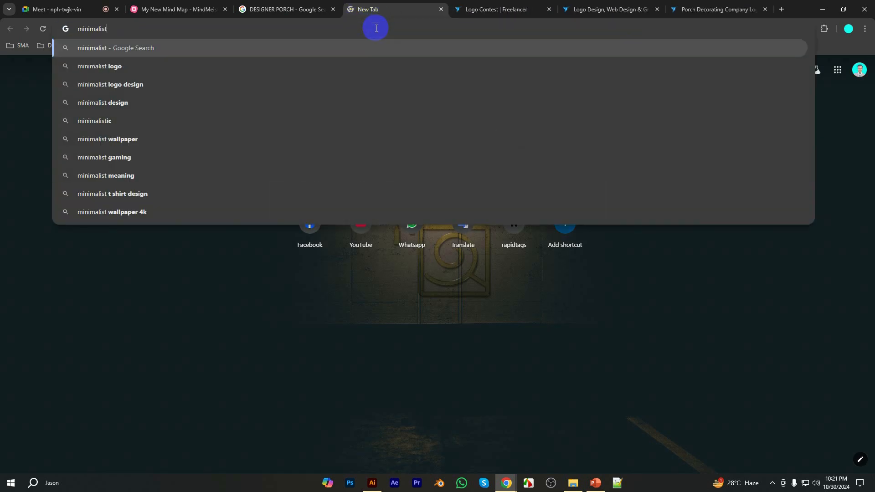
pyautogui.press('Down')
pyautogui.press('Down')
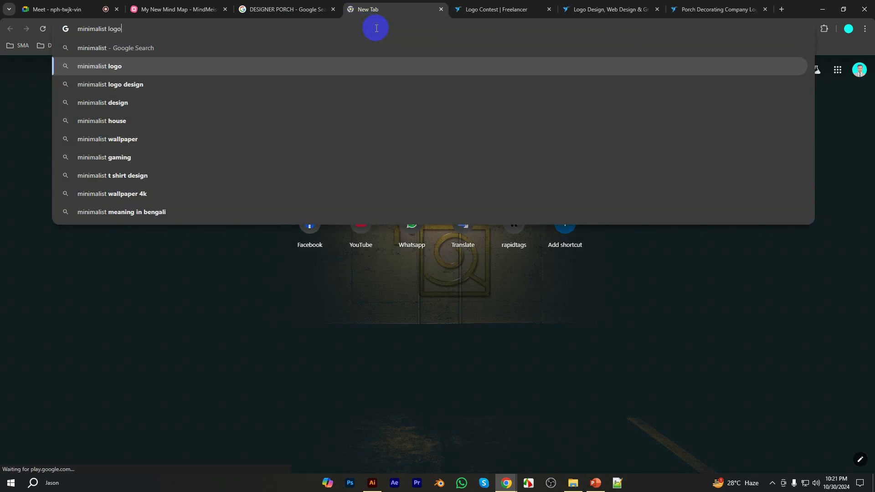
pyautogui.press('Return')
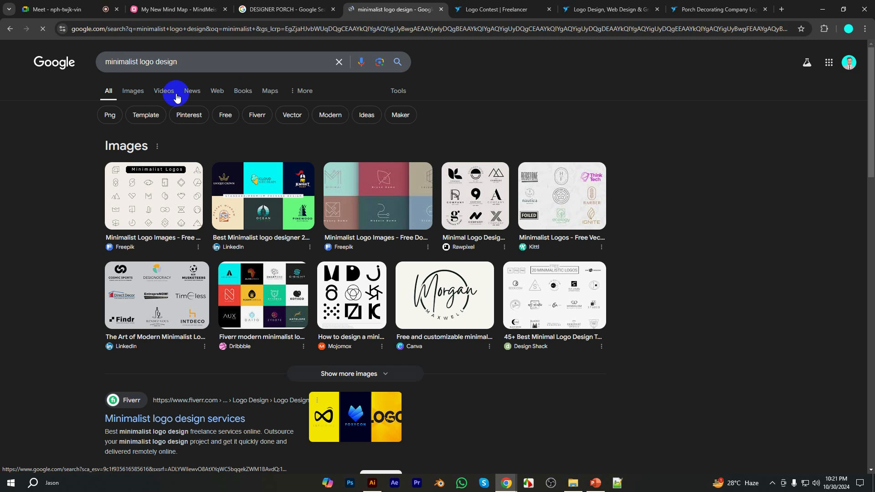
pyautogui.click(133, 89)
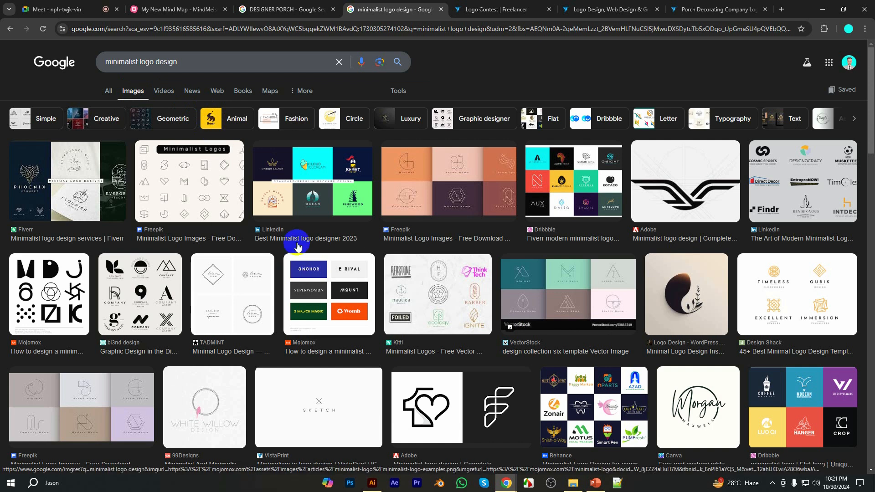
# Browse the minimalist logo images, previewing the two LinkedIn collections, a related colour-block set and the AnyTask modern minimalist logos
pyautogui.click(304, 194)
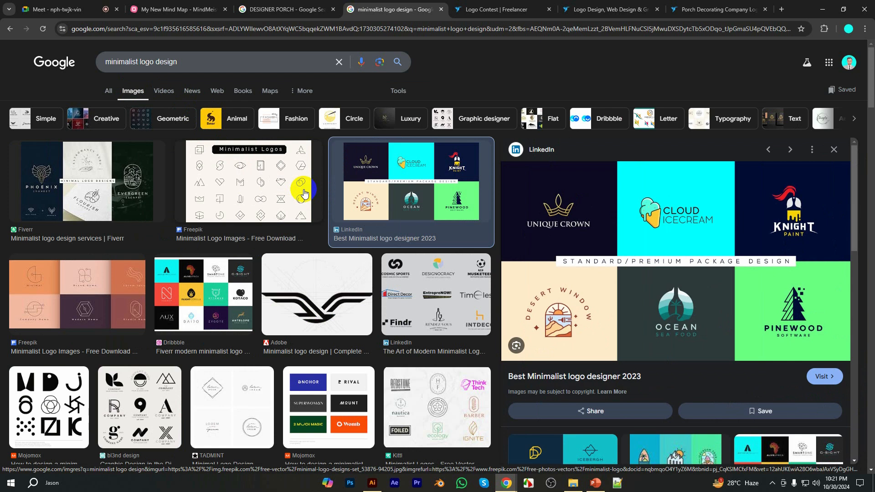
pyautogui.click(453, 318)
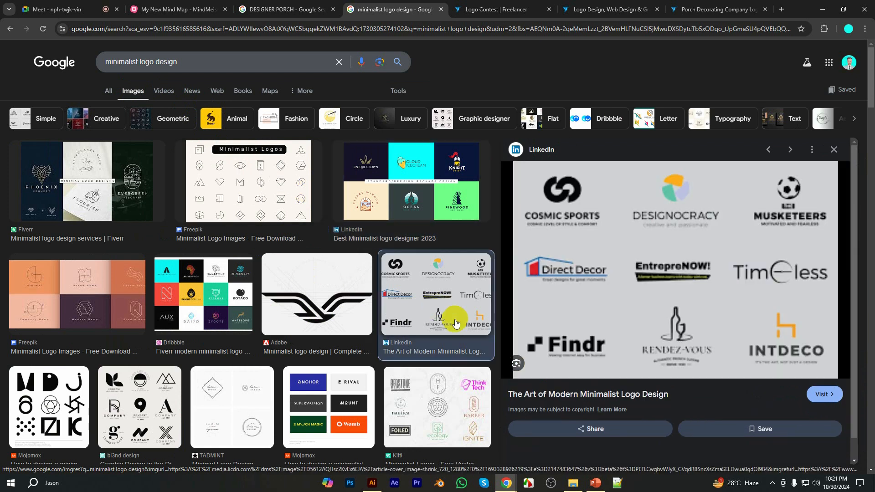
pyautogui.scroll(-4, 453, 323)
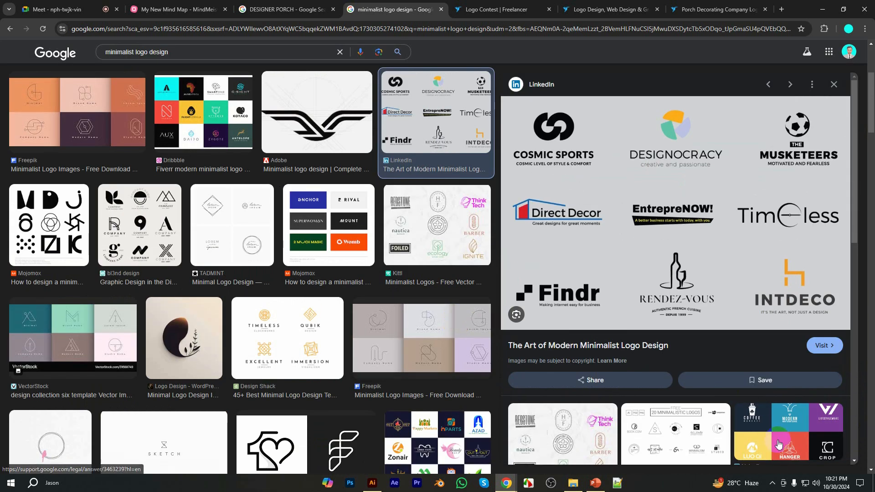
pyautogui.click(776, 438)
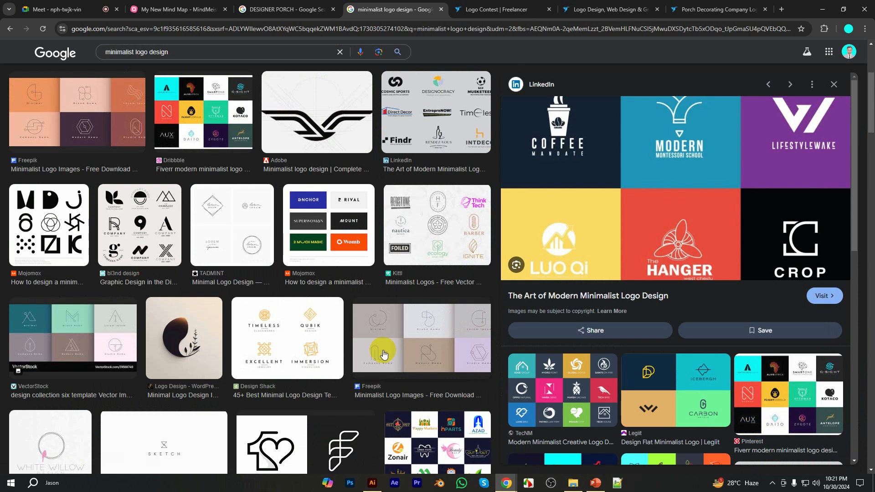
pyautogui.scroll(-7, 339, 348)
pyautogui.scroll(-8, 340, 349)
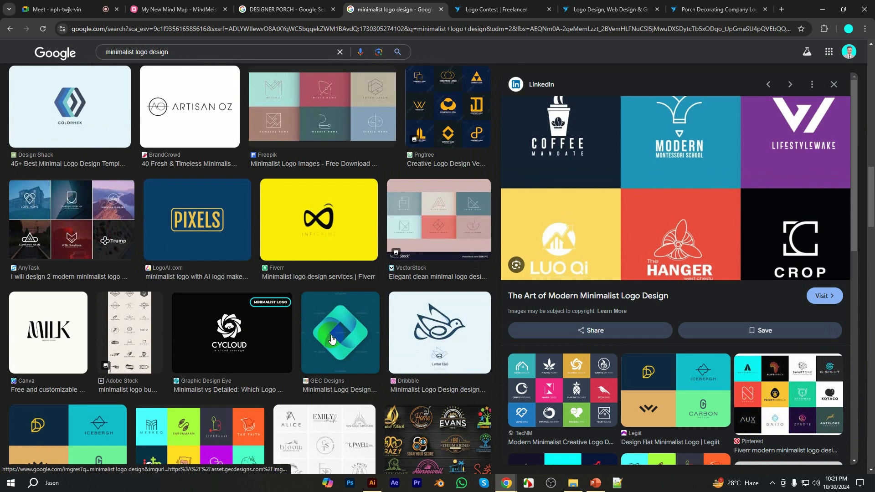
pyautogui.click(73, 226)
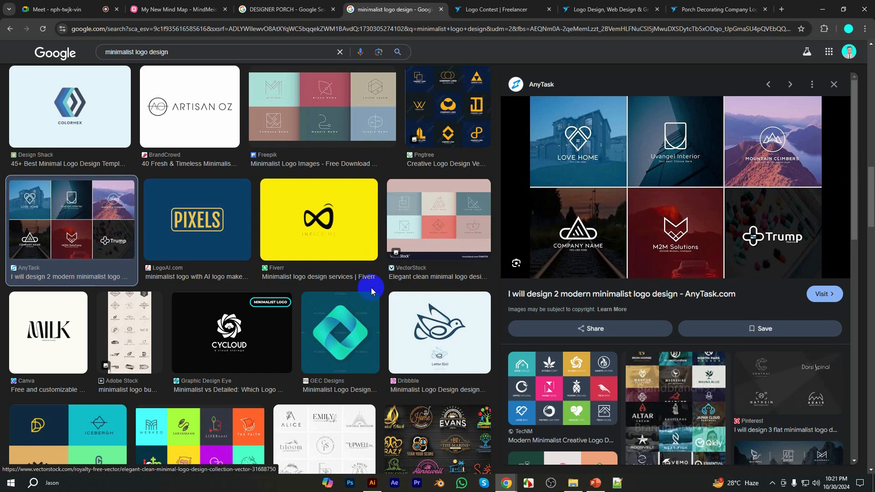
# Return to the porch contest brief and copy the phrase "Fall / Pumpkin porches or Christmas Porch design,"
pyautogui.click(273, 4)
pyautogui.click(726, 3)
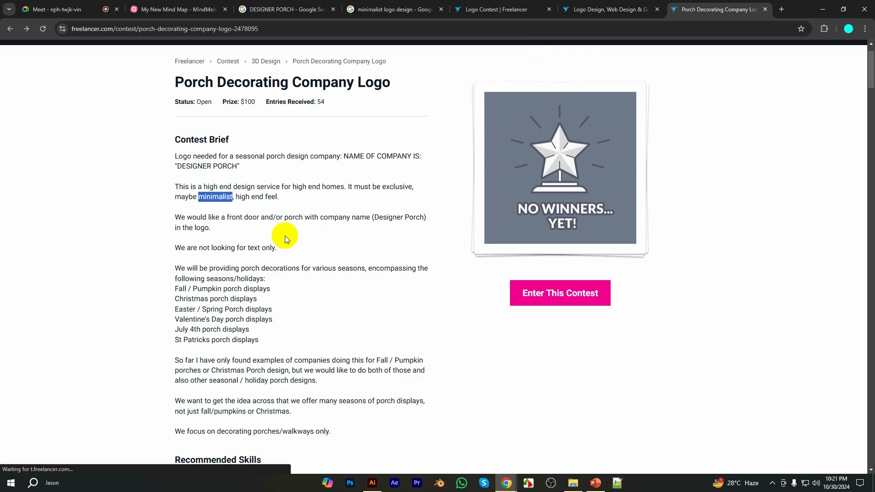
pyautogui.scroll(-2, 285, 236)
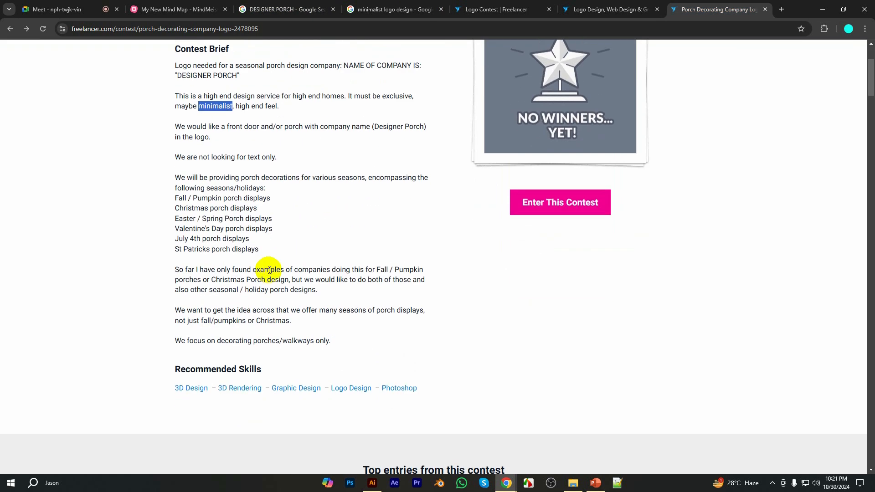
pyautogui.scroll(1, 269, 270)
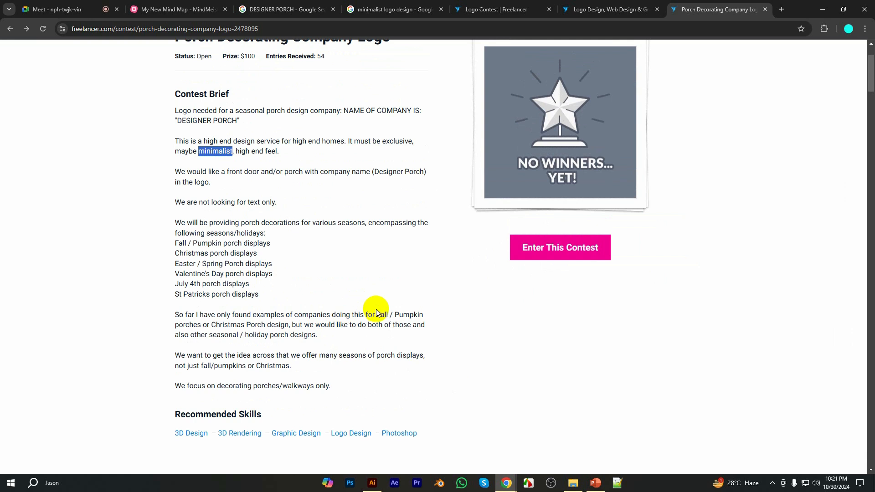
pyautogui.moveTo(378, 312); pyautogui.dragTo(290, 324)
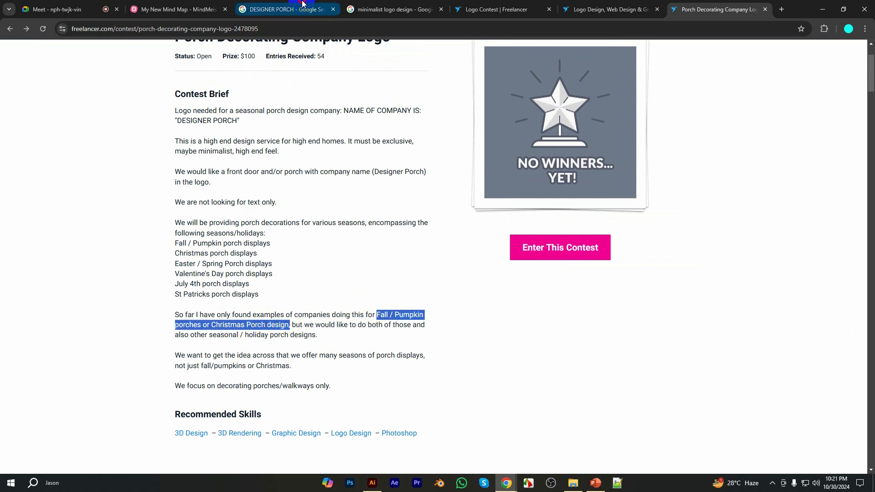
# Search for "Fall Porch design" in a new tab beside the minimalist logo results, trimming the copied phrase to those words
pyautogui.click(288, 10)
pyautogui.click(780, 9)
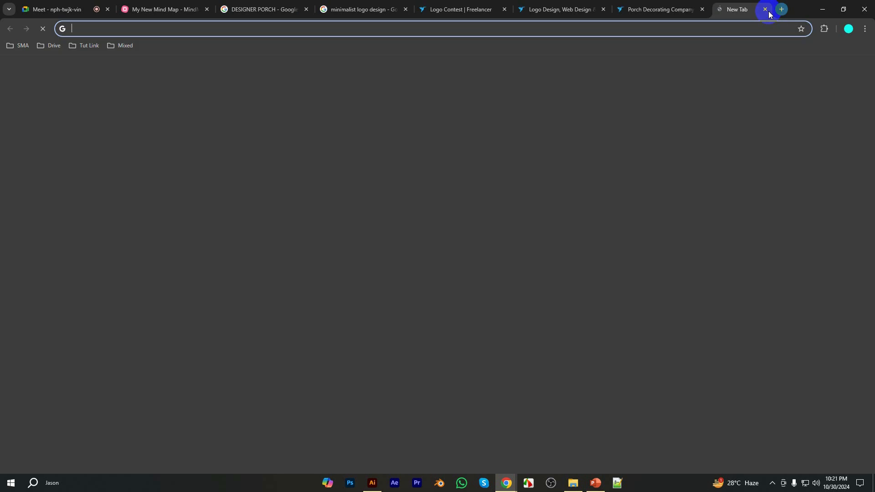
pyautogui.moveTo(767, 10); pyautogui.dragTo(429, 18)
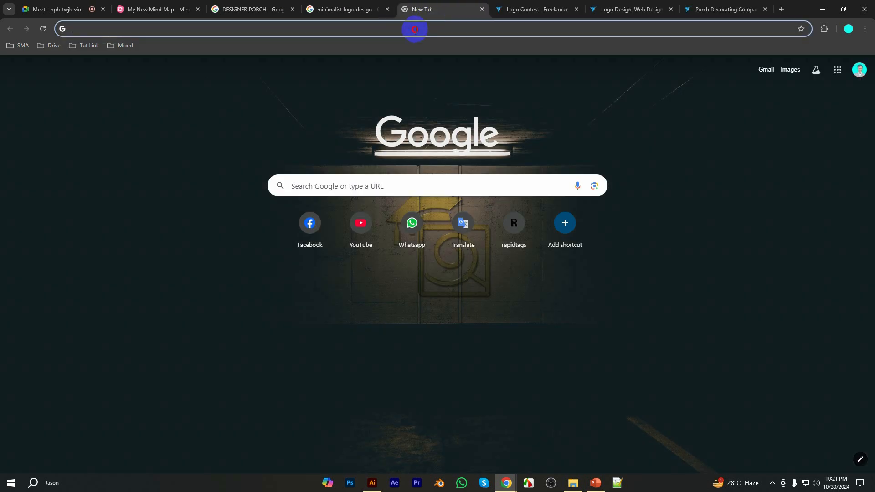
pyautogui.click(415, 29)
pyautogui.write('Fall / Pumpkin porches or Christmas Porch design,')
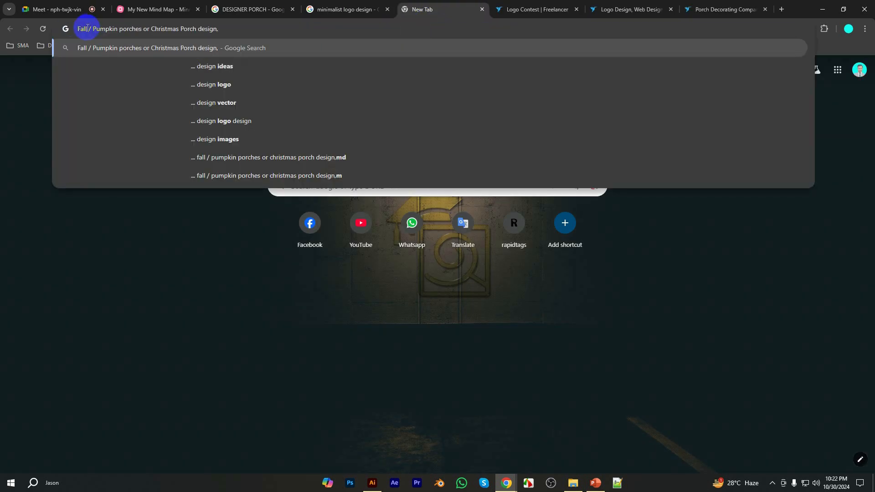
pyautogui.moveTo(99, 28); pyautogui.dragTo(177, 28)
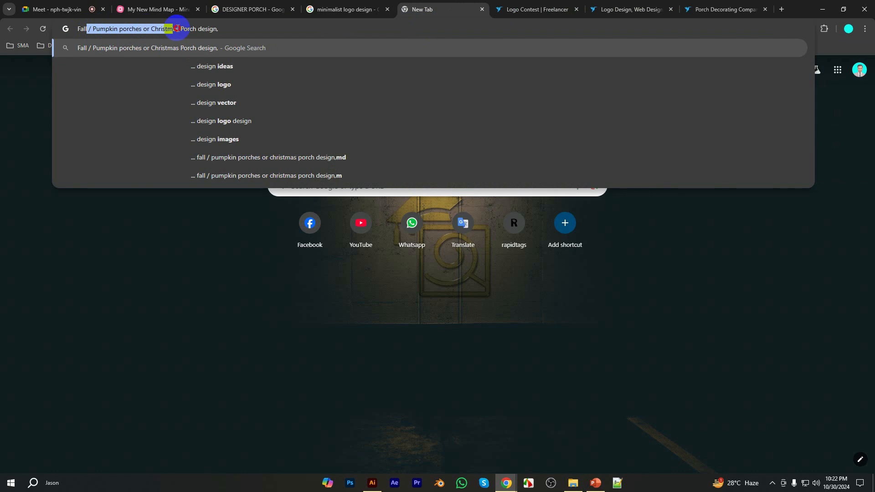
pyautogui.press('BackSpace')
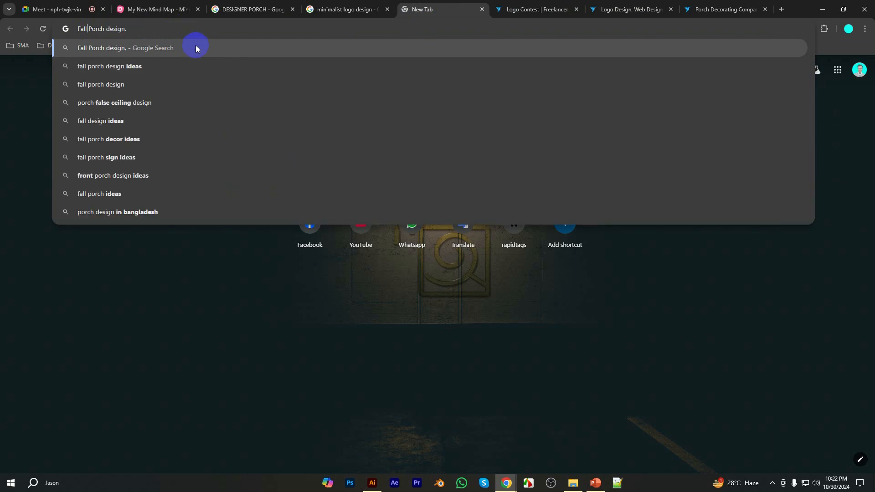
pyautogui.click(168, 30)
pyautogui.press('BackSpace')
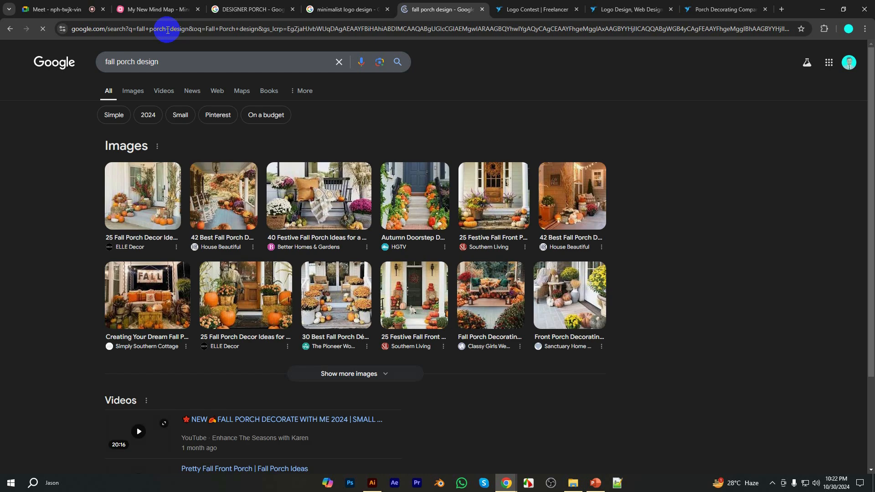
# Show the fall porch image results and preview the HGTV autumn doorstep and the dark wooden door with an autumn wreath
pyautogui.click(126, 90)
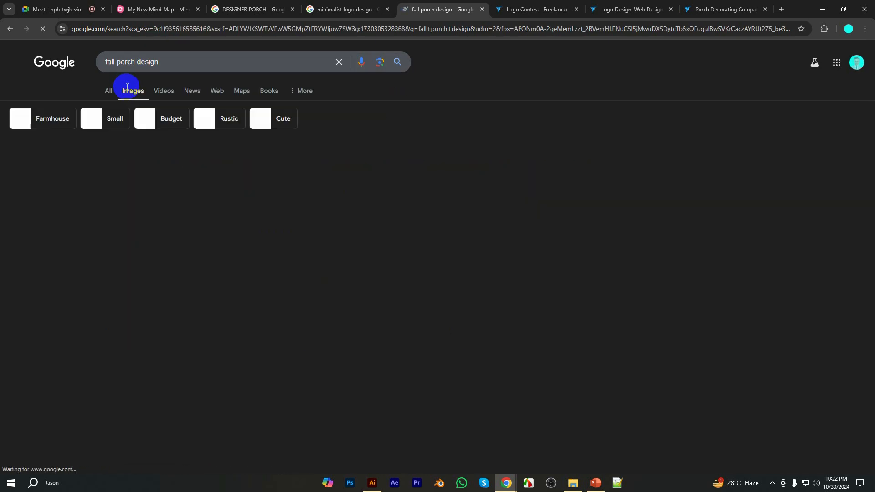
pyautogui.click(213, 202)
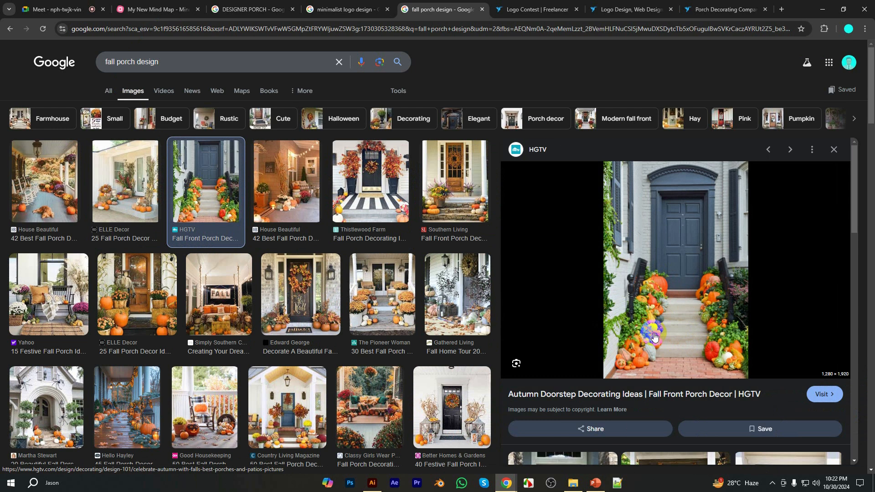
pyautogui.click(301, 299)
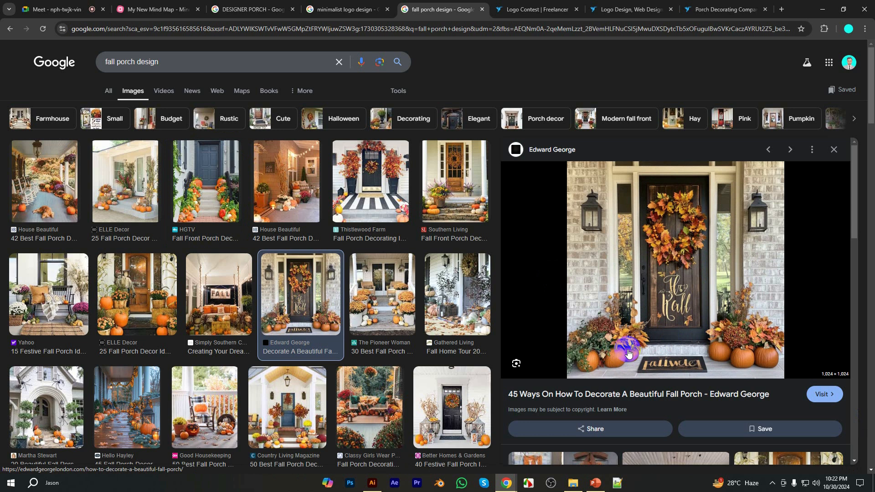
# Change the image search to "Christmas porch design" using the phrase copied from the brief
pyautogui.moveTo(117, 62); pyautogui.dragTo(67, 65)
pyautogui.write('/ Pumpkin porches or Christmas')
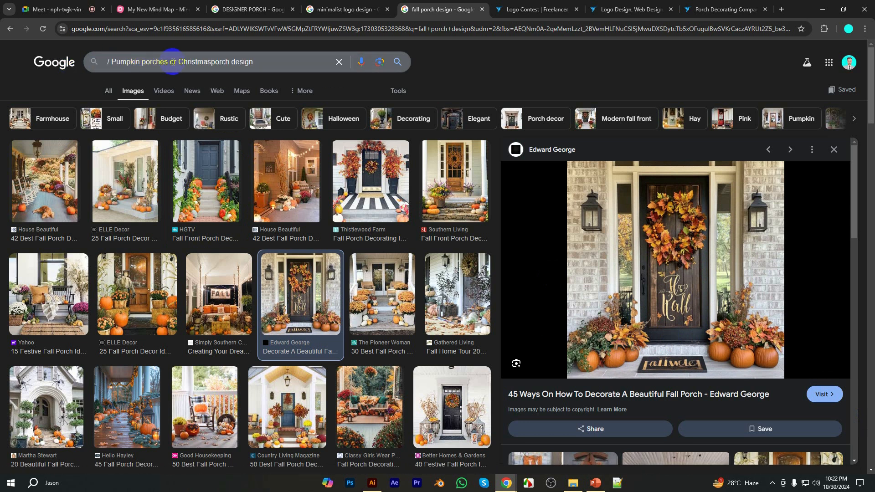
pyautogui.moveTo(181, 62); pyautogui.dragTo(78, 69)
pyautogui.press('BackSpace')
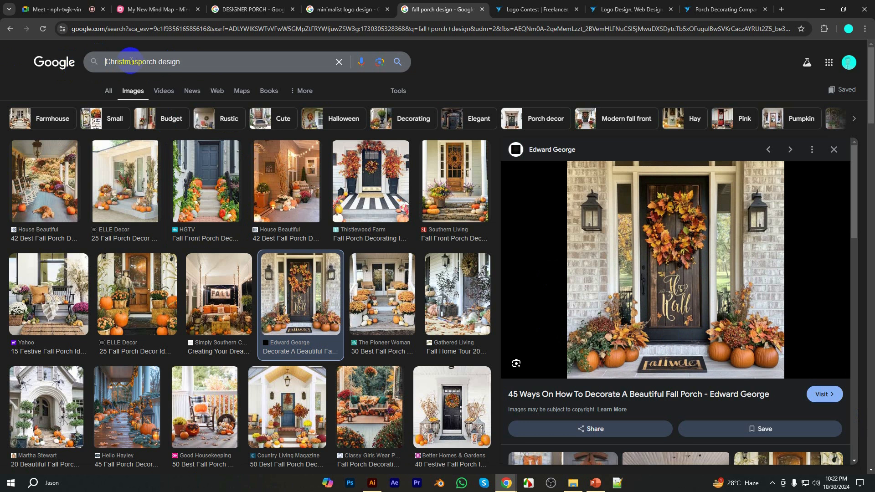
pyautogui.click(136, 62)
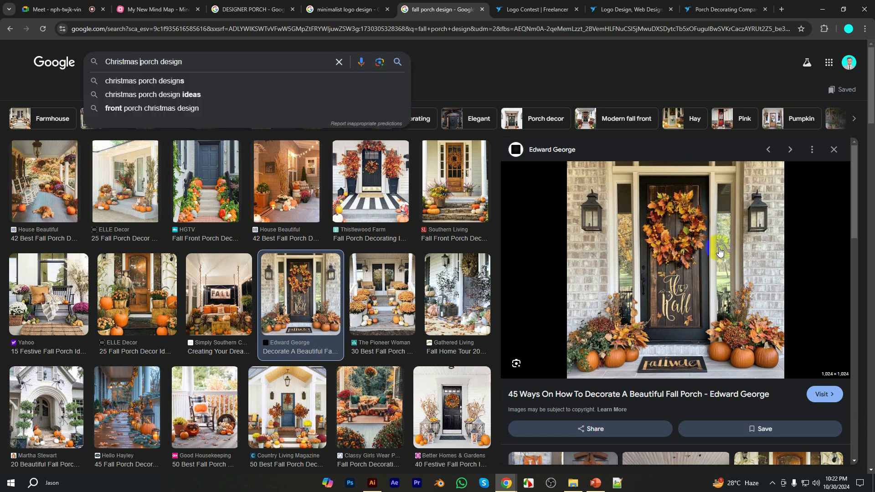
pyautogui.press('Return')
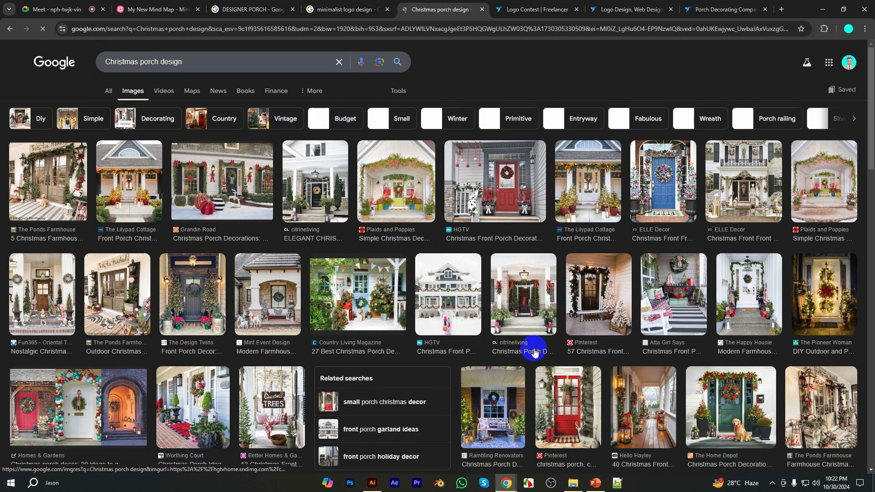
# Preview the Grandin Road Christmas porch decorations and look through more of the Christmas porch images
pyautogui.click(203, 212)
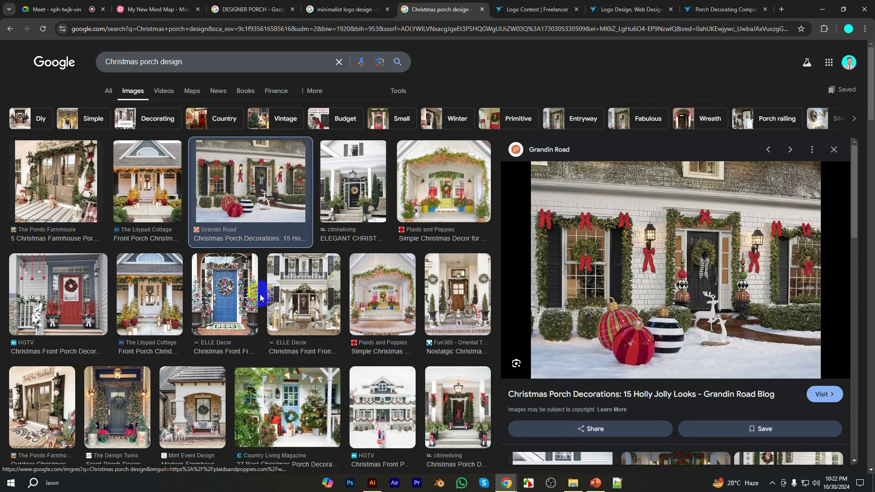
pyautogui.scroll(-15, 269, 296)
pyautogui.scroll(-15, 272, 298)
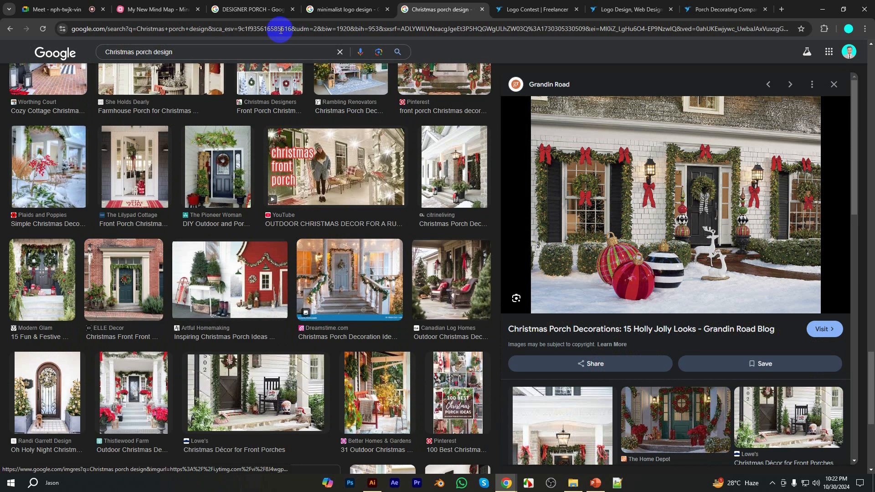
# Return to the porch contest and reread the list of seasonal displays and the closing requirements of the brief
pyautogui.click(237, 8)
pyautogui.click(706, 8)
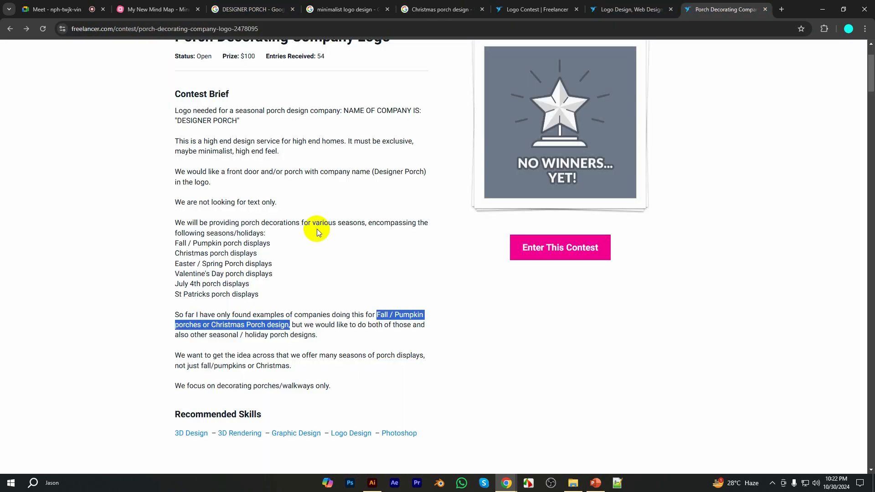
pyautogui.scroll(-4, 301, 237)
pyautogui.scroll(5, 291, 239)
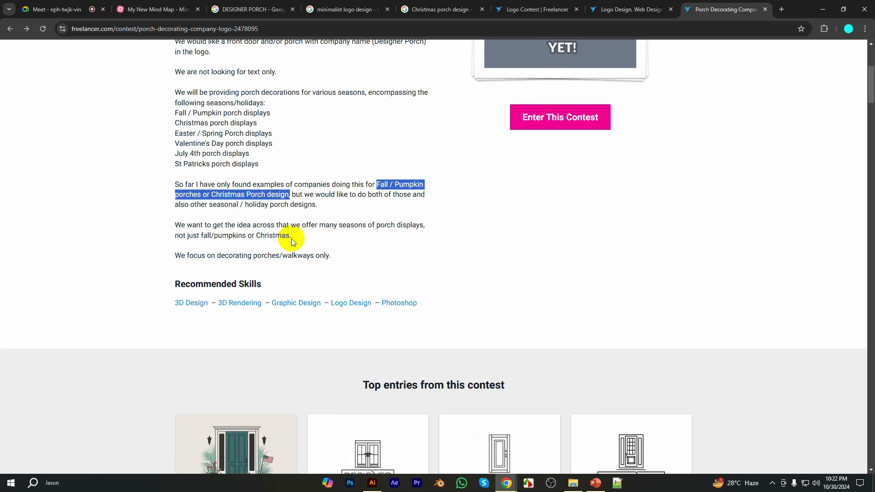
# Copy the company name from the contest brief and set it as the mind map's central topic, "DESIGNER PORCH"
pyautogui.click(155, 9)
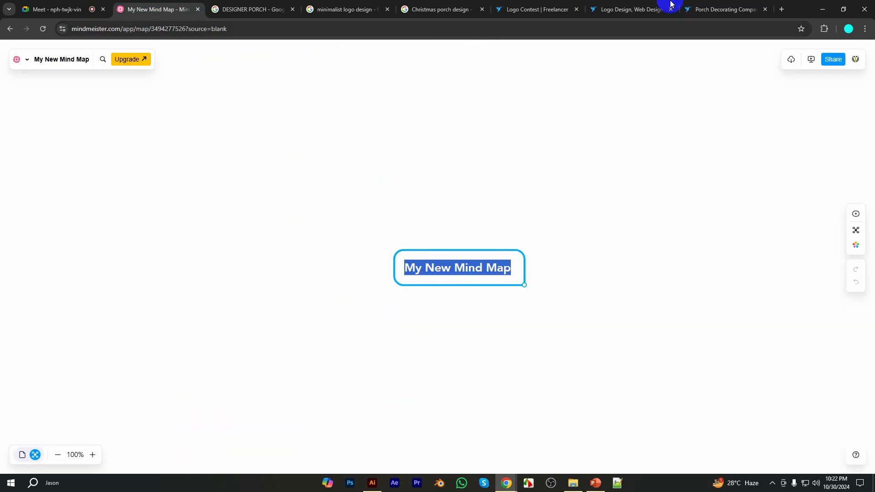
pyautogui.click(724, 10)
pyautogui.moveTo(178, 210); pyautogui.dragTo(235, 211)
pyautogui.hotkey('ctrl', 'c')
pyautogui.hotkey('ctrl', 'shift', 'Tab')
pyautogui.hotkey('ctrl', 'shift', 'Tab')
pyautogui.hotkey('ctrl', 'shift', 'Tab')
pyautogui.hotkey('ctrl', 'shift', 'Tab')
pyautogui.hotkey('ctrl', 'shift', 'Tab')
pyautogui.hotkey('ctrl', 'shift', 'Tab')
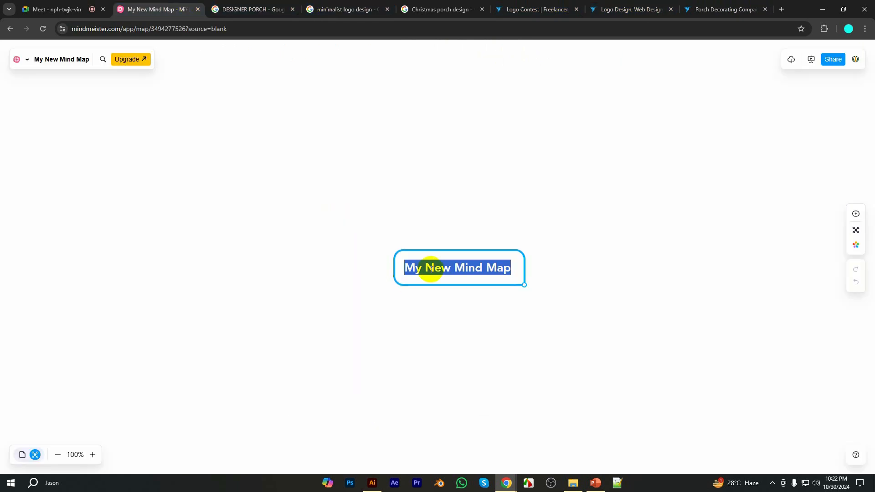
pyautogui.hotkey('ctrl', 'v')
pyautogui.click(480, 215)
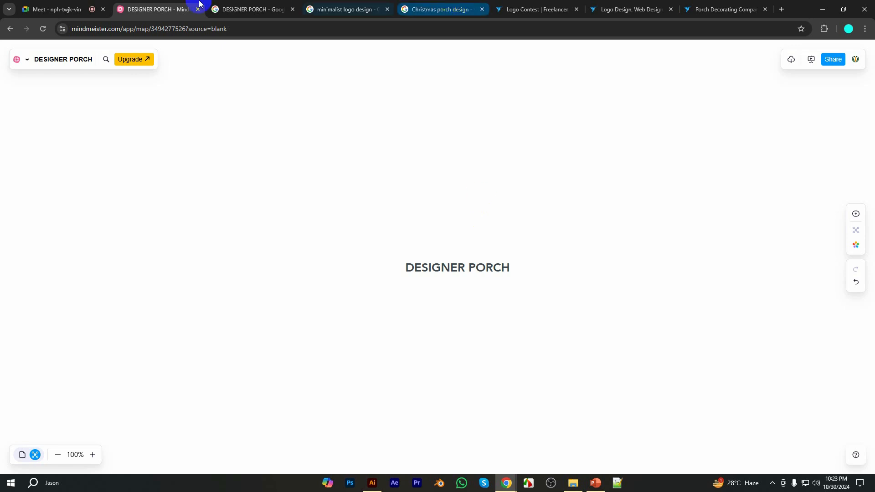
# Change the minimalist logo image search to "circle minimal logo design"
pyautogui.click(255, 10)
pyautogui.click(319, 10)
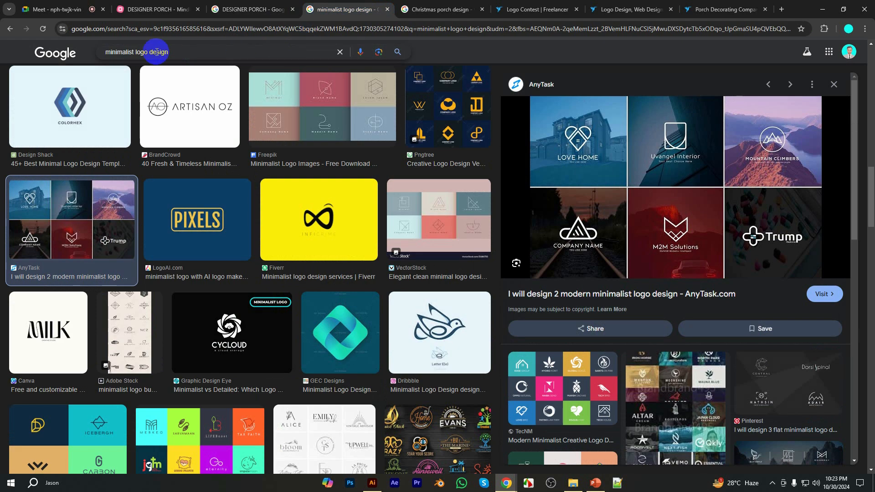
pyautogui.click(92, 48)
pyautogui.hotkey('shift', 'Home')
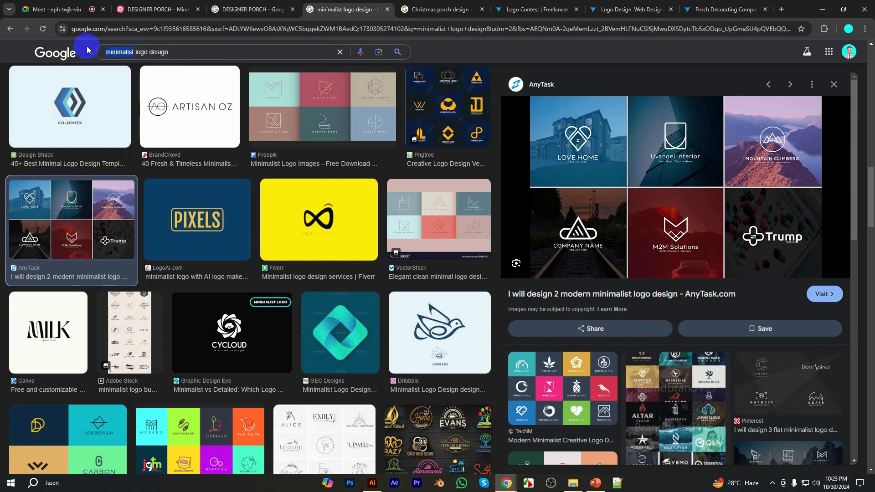
pyautogui.write('circ')
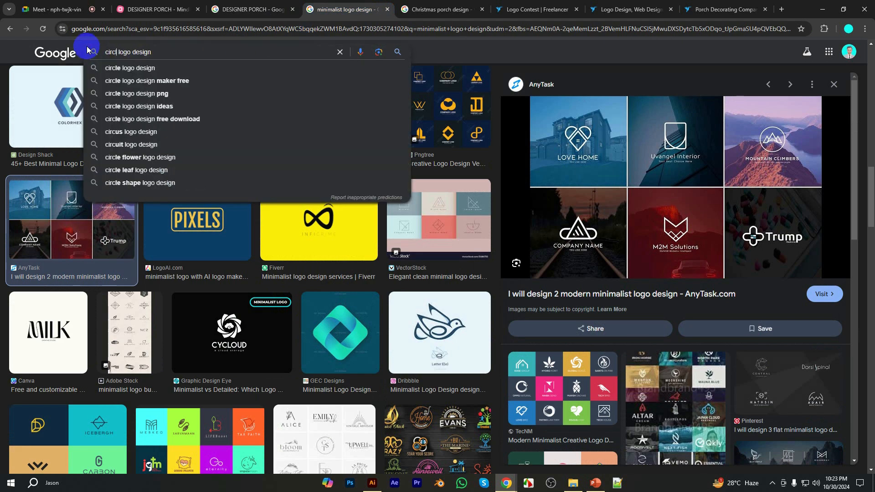
pyautogui.write('le ')
pyautogui.write('minimal')
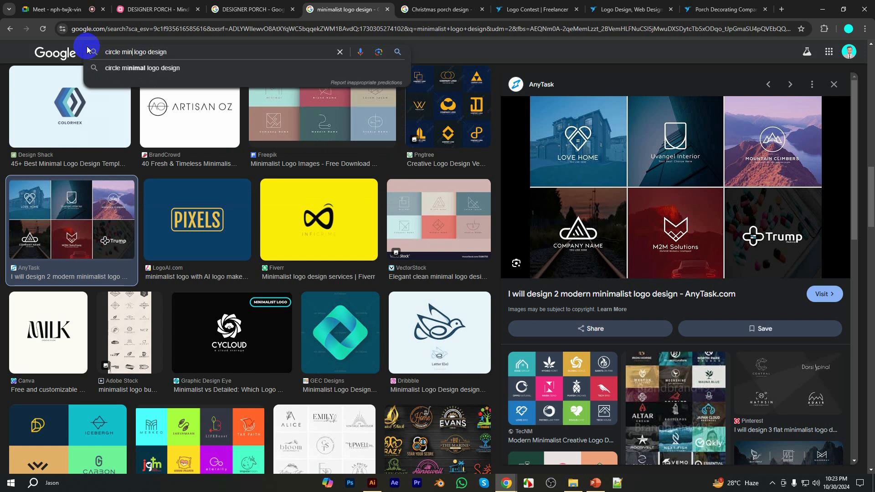
pyautogui.press('Return')
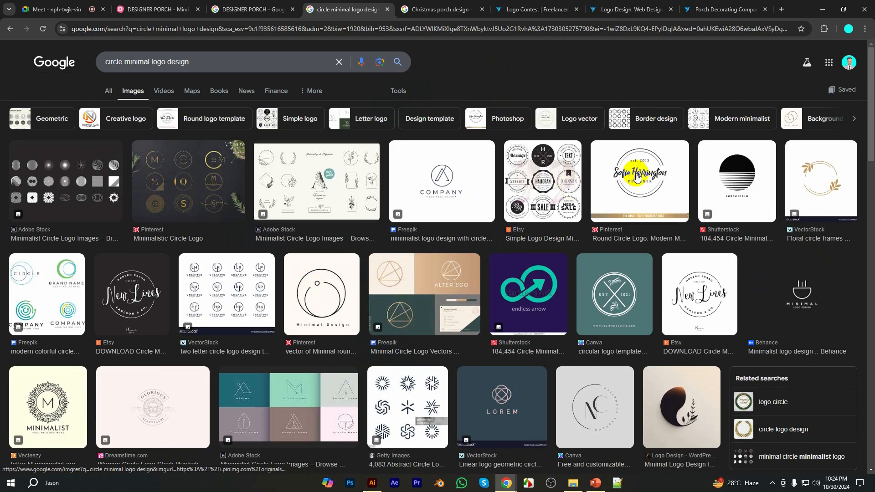
# Preview the Vecteezy letter M mandala logo, look through its related images and preview the Crushpixel floral MI circle logo
pyautogui.click(48, 406)
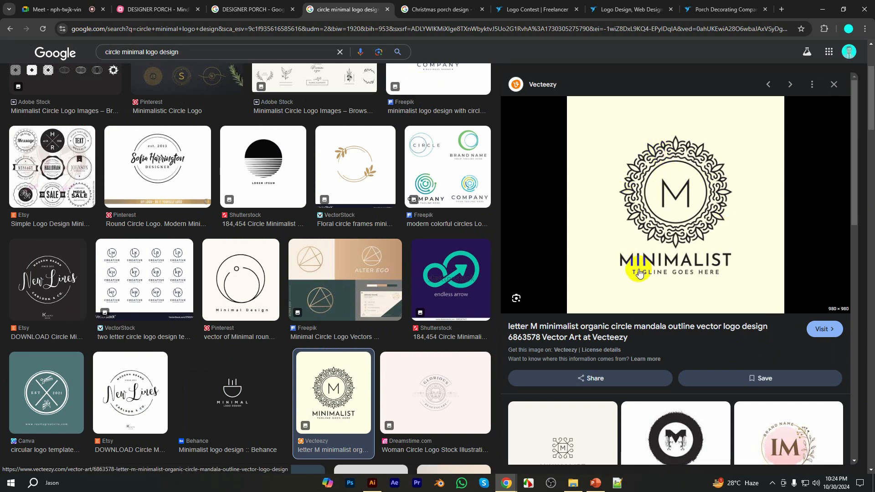
pyautogui.scroll(-6, 636, 239)
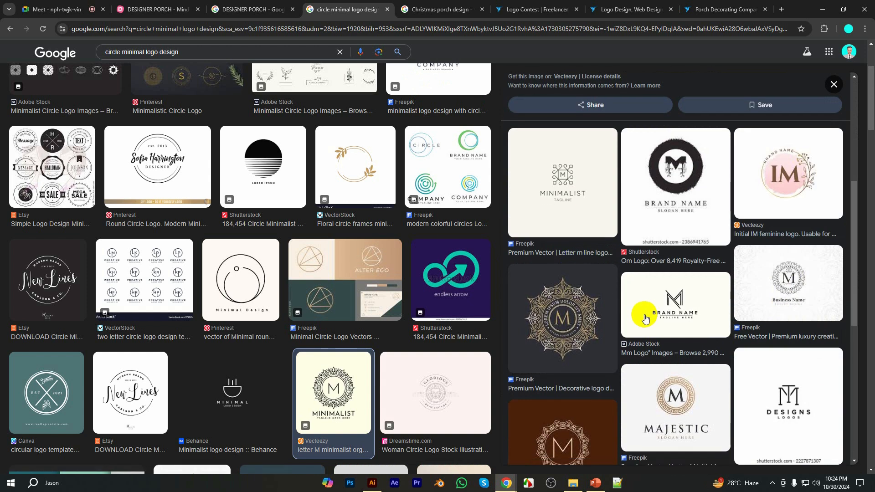
pyautogui.scroll(-6, 646, 316)
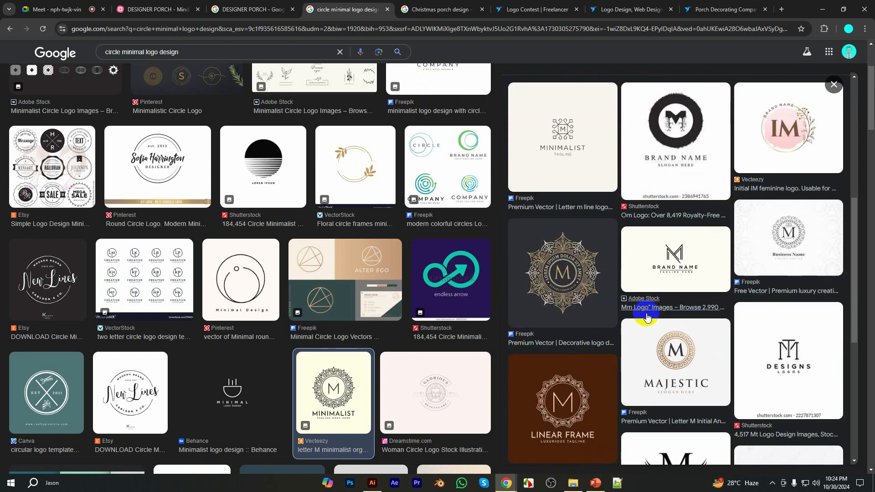
pyautogui.scroll(-7, 440, 297)
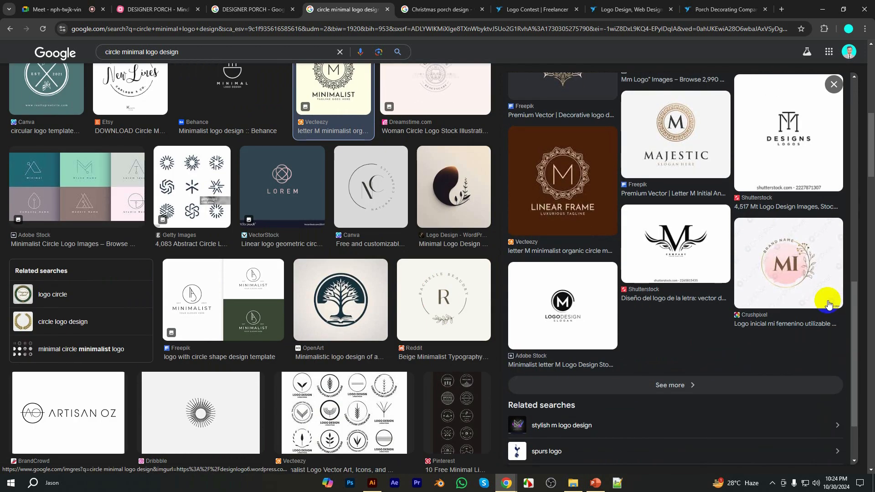
pyautogui.click(802, 259)
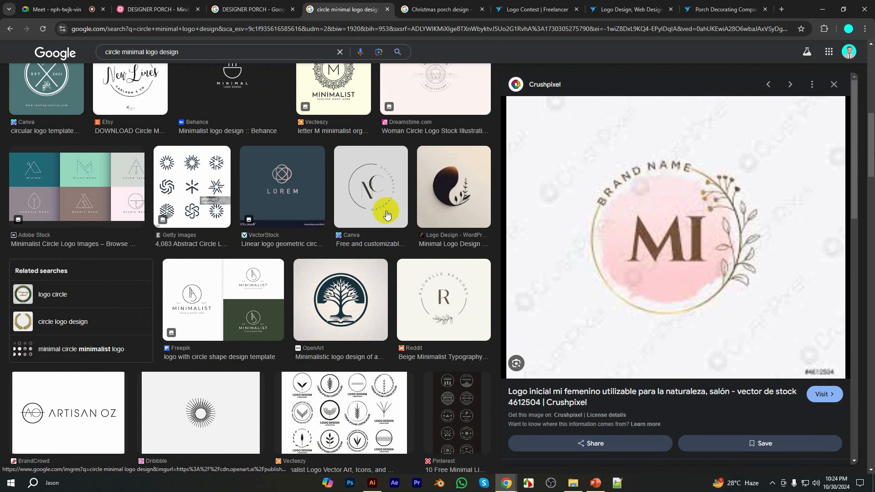
# Return to the mind map and add a "Combination Type" child topic to DESIGNER PORCH
pyautogui.click(155, 9)
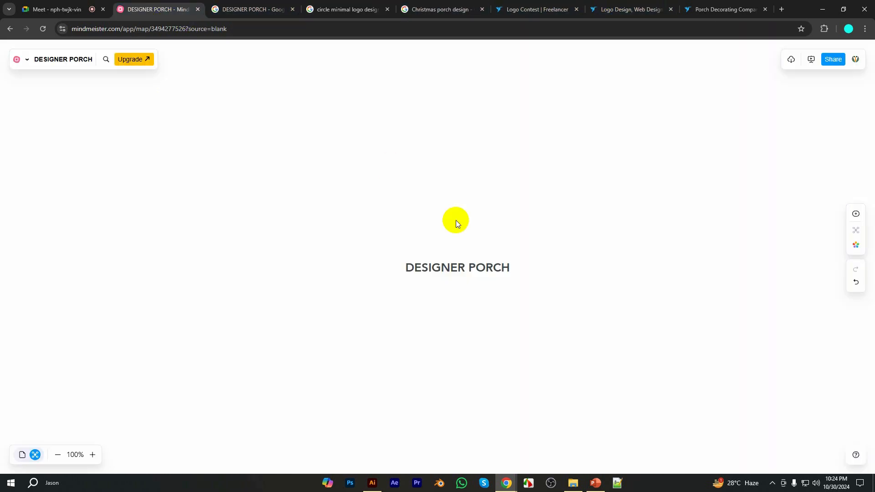
pyautogui.click(483, 270)
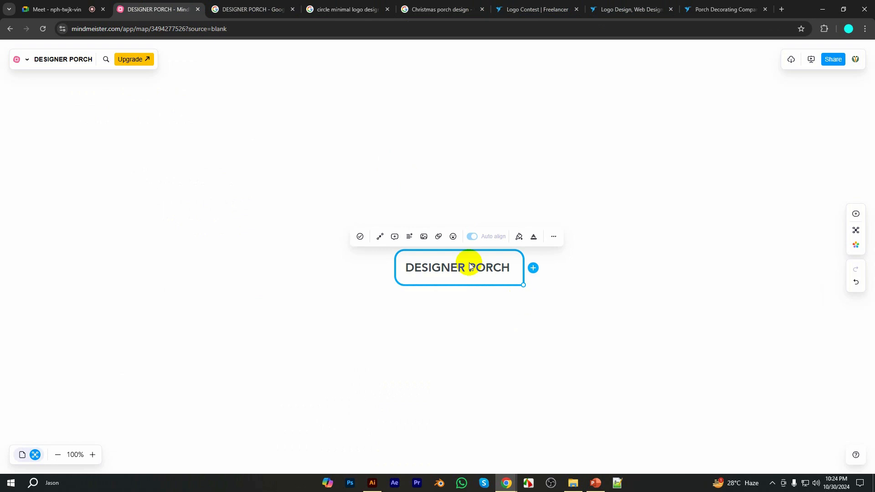
pyautogui.click(533, 268)
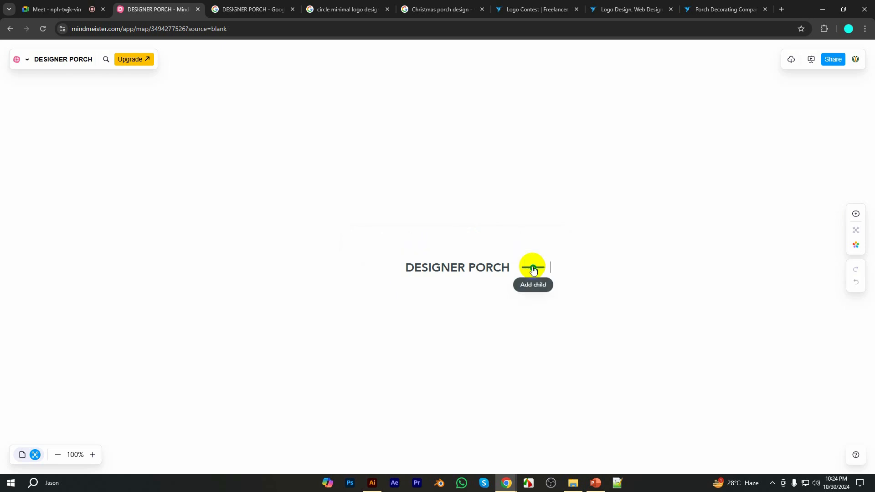
pyautogui.press('Escape')
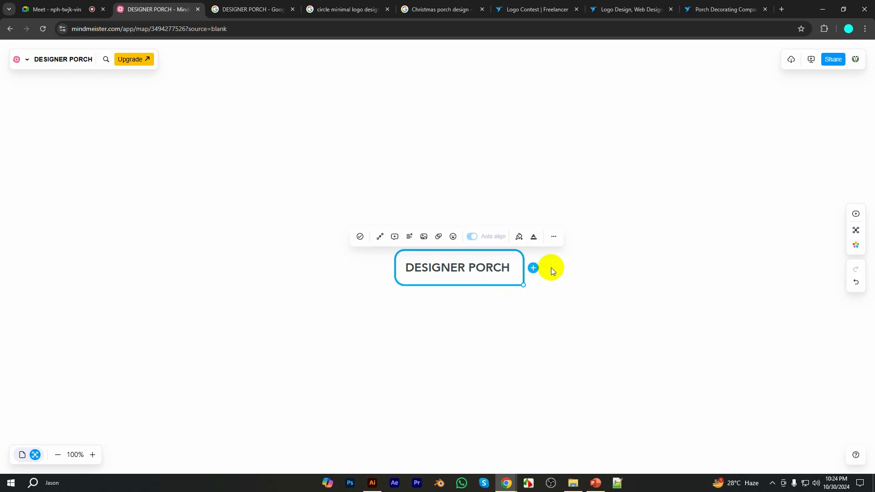
pyautogui.click(533, 267)
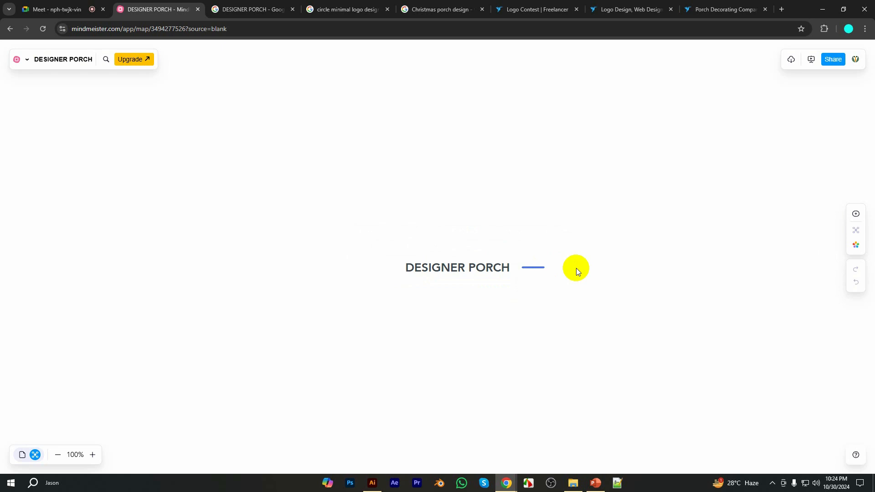
pyautogui.write('Combination Type')
# Add "Pictorial Type" and "Emblem" as sibling topics below Combination Type
pyautogui.click(557, 265)
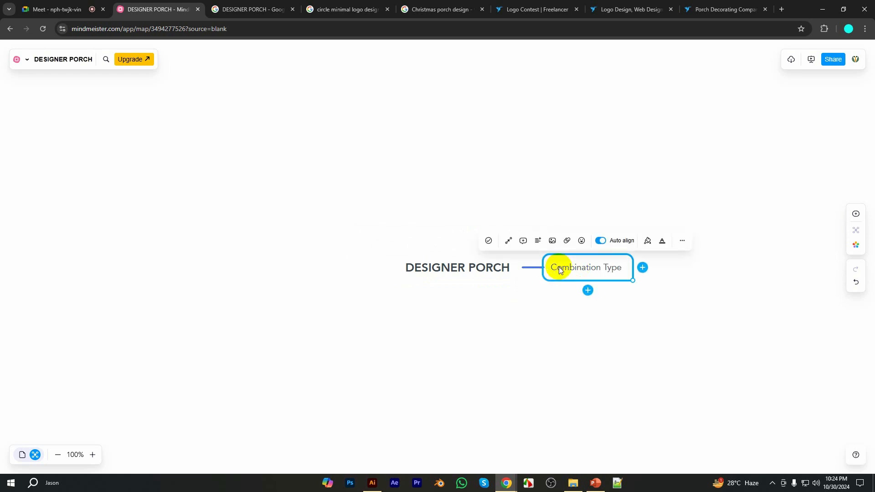
pyautogui.click(588, 289)
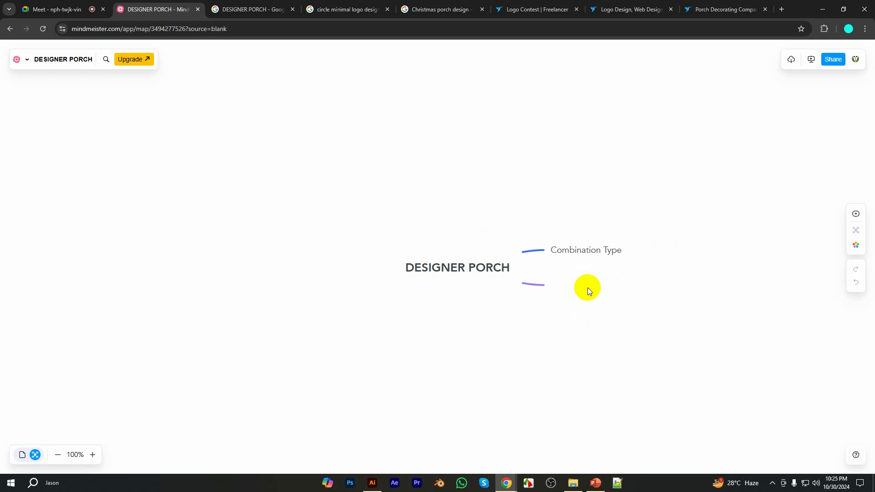
pyautogui.write('Pictorial Type')
pyautogui.click(583, 287)
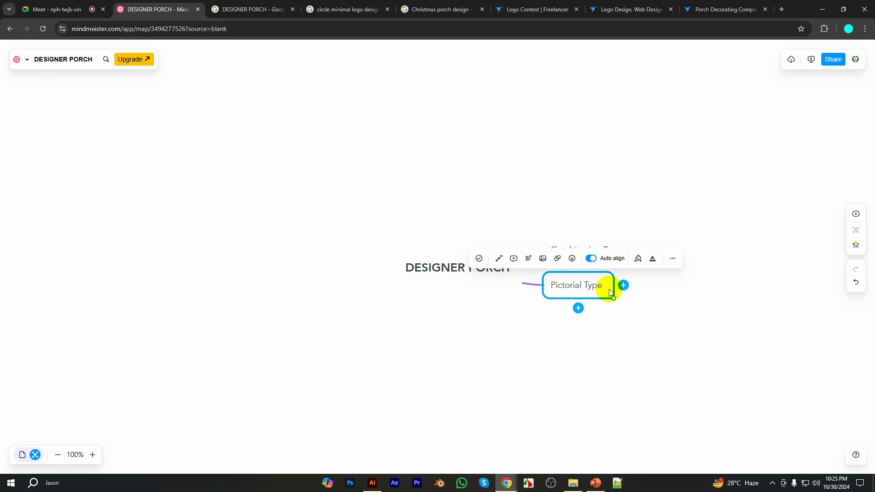
pyautogui.click(584, 308)
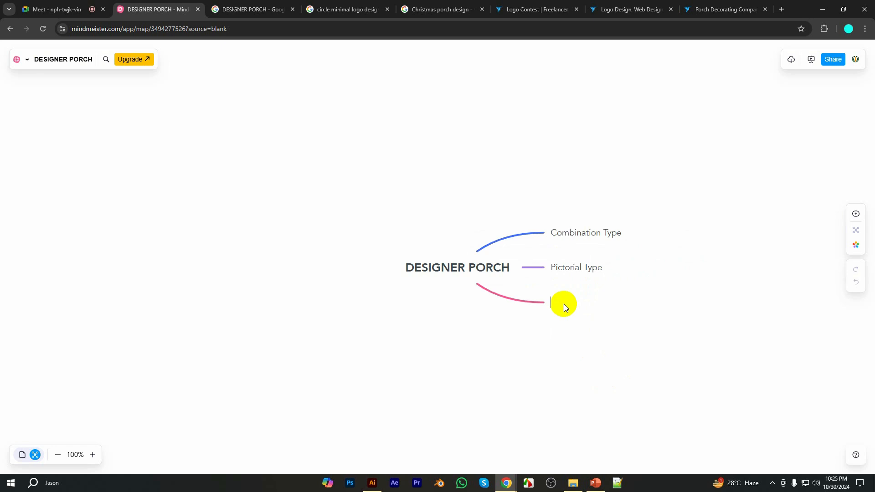
pyautogui.write('Emblem')
# Add a child topic "Door Icon+DP+Text" to Combination Type
pyautogui.click(574, 241)
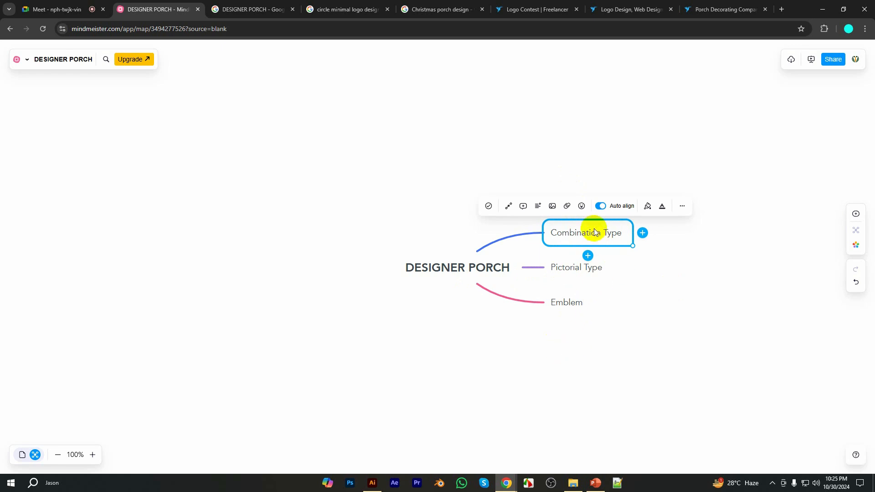
pyautogui.click(612, 233)
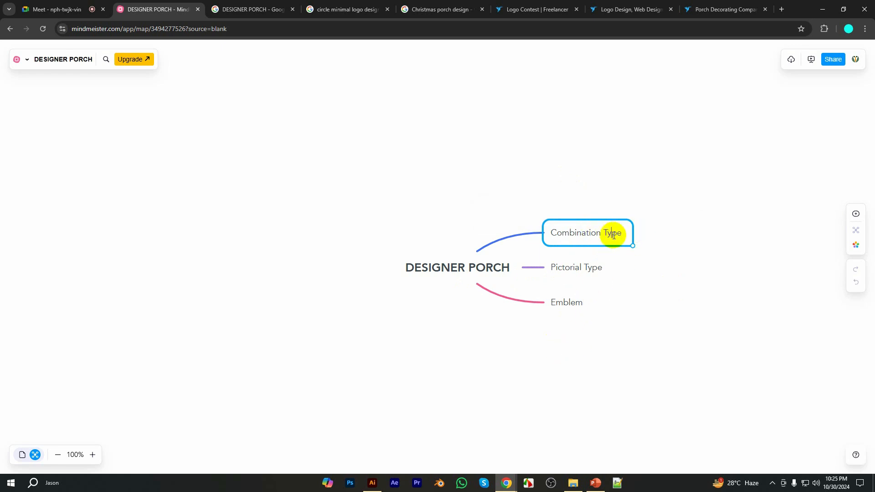
pyautogui.click(638, 234)
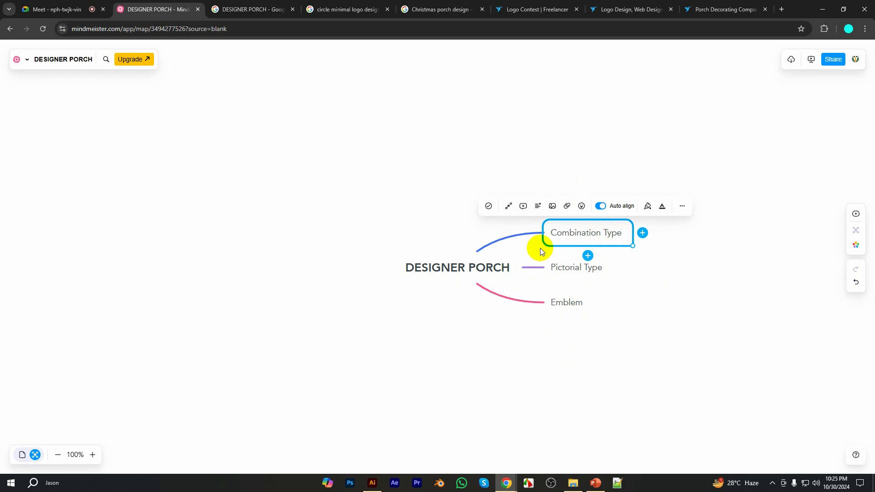
pyautogui.click(642, 234)
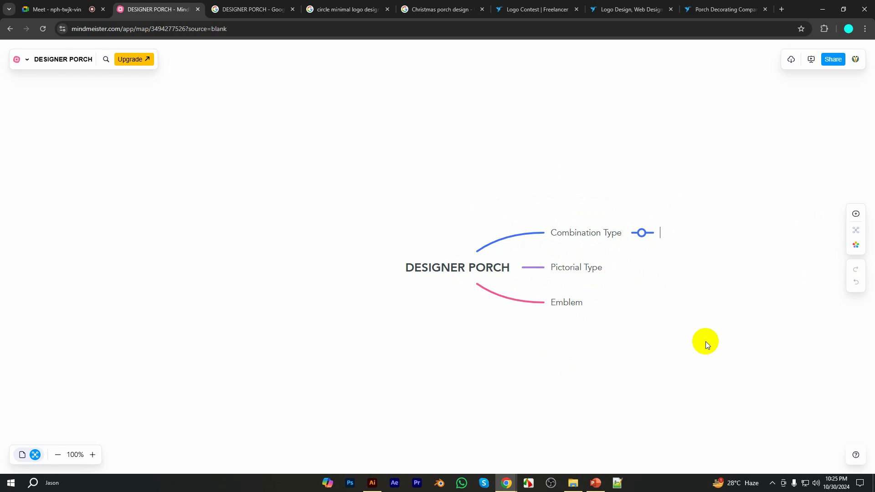
pyautogui.write('Door Icon+DP')
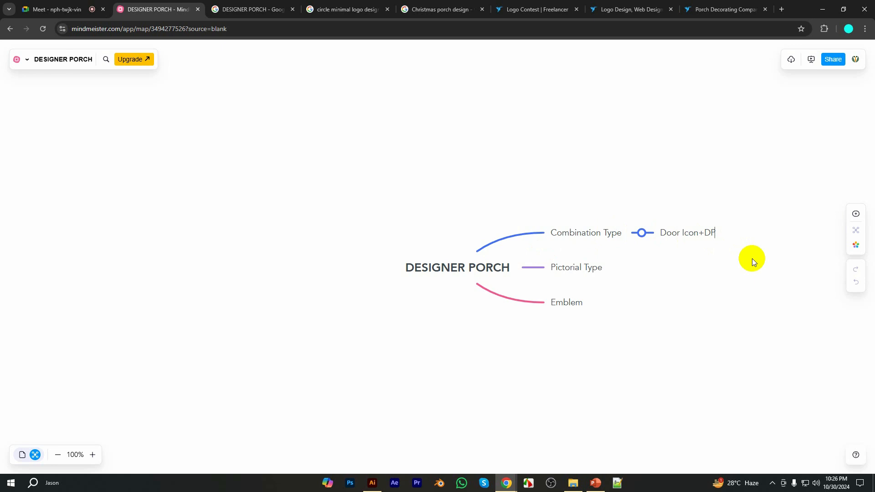
pyautogui.write('+Text')
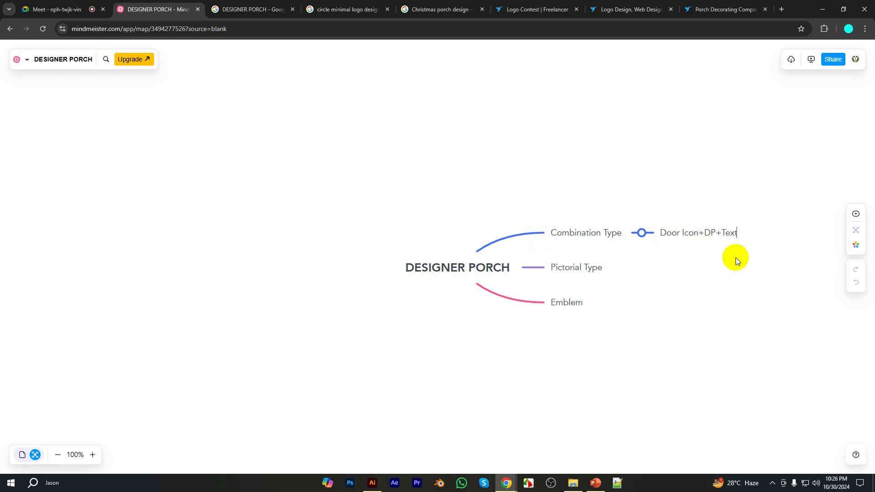
# Add a sibling below the Door Icon topic and fill it with the copied text "Door Icon+DP+Text"
pyautogui.click(668, 242)
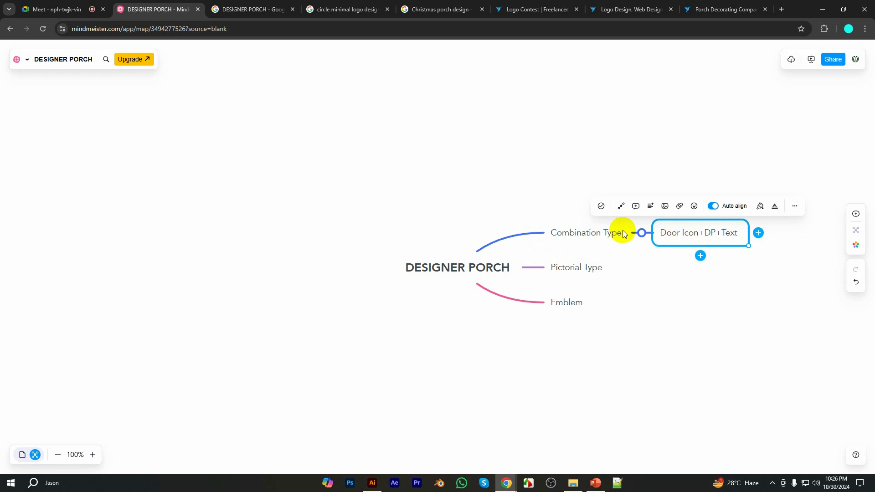
pyautogui.click(700, 256)
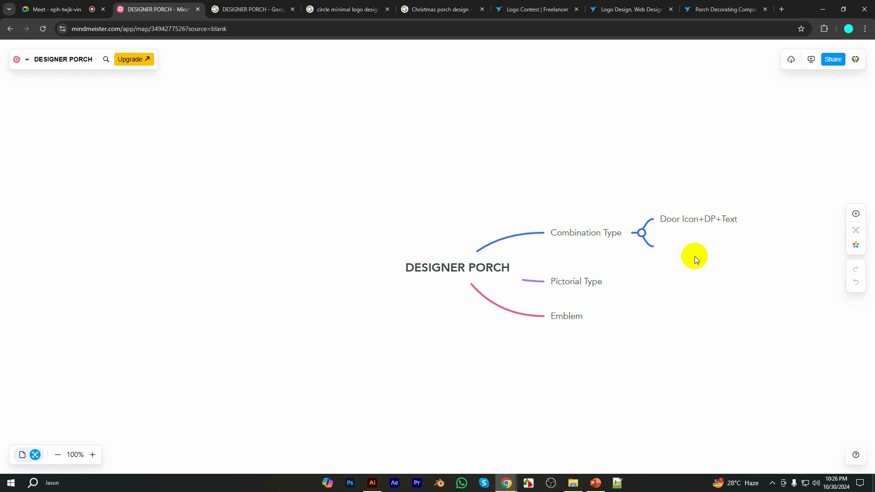
pyautogui.write('Door')
pyautogui.click(672, 221)
pyautogui.doubleClick(671, 221)
pyautogui.hotkey('ctrl', 'a')
pyautogui.hotkey('ctrl', 'c')
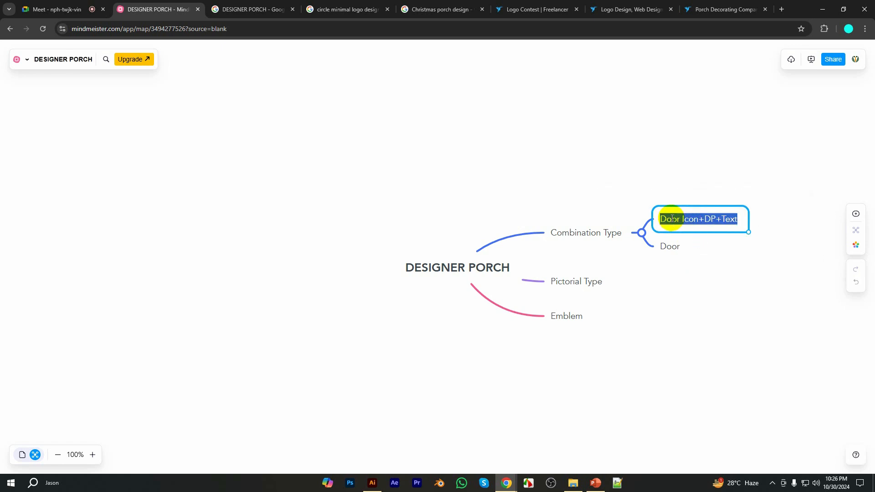
pyautogui.click(672, 248)
pyautogui.doubleClick(672, 248)
pyautogui.hotkey('ctrl', 'v')
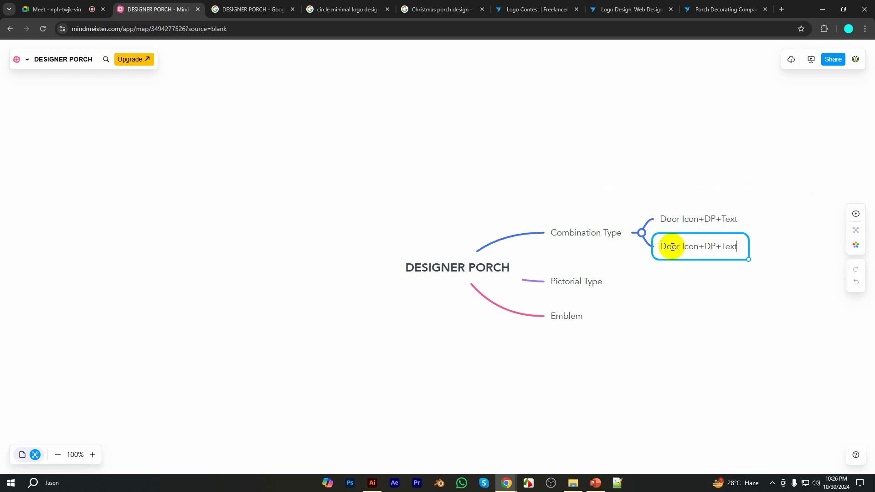
# Replace "DP" with "Pumpkin" in the second Combination Type child topic so it reads "Door Icon+Pumpkin+Text"
pyautogui.click(726, 246)
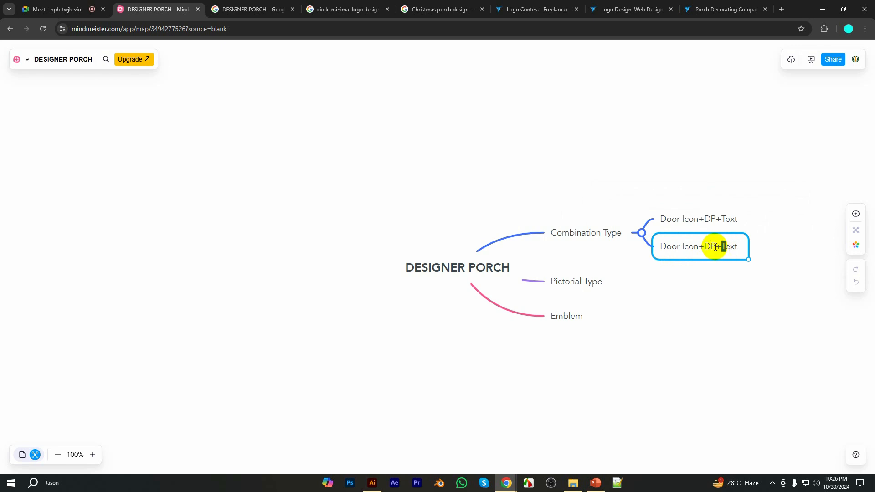
pyautogui.click(716, 246)
pyautogui.moveTo(716, 246); pyautogui.dragTo(706, 246)
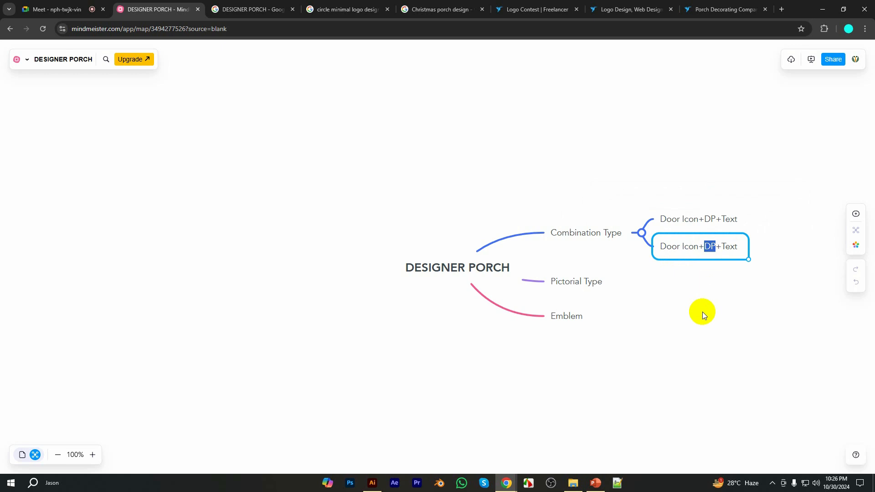
pyautogui.write('Pum')
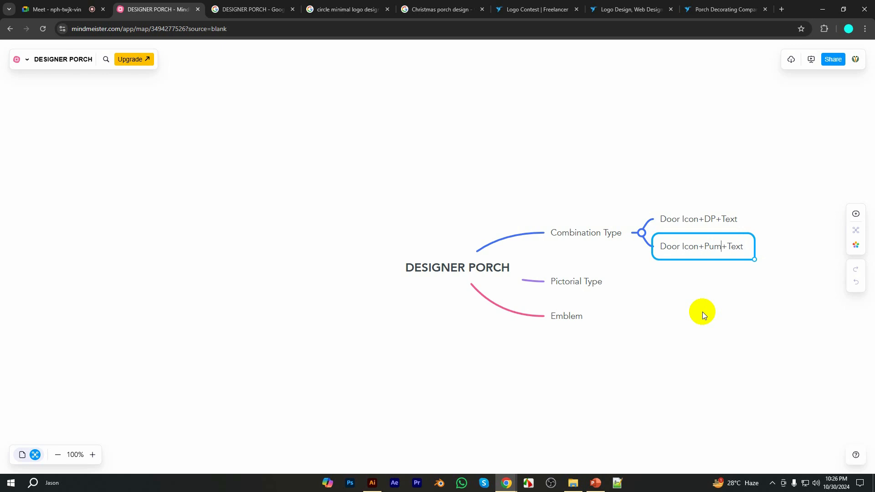
pyautogui.write('pki')
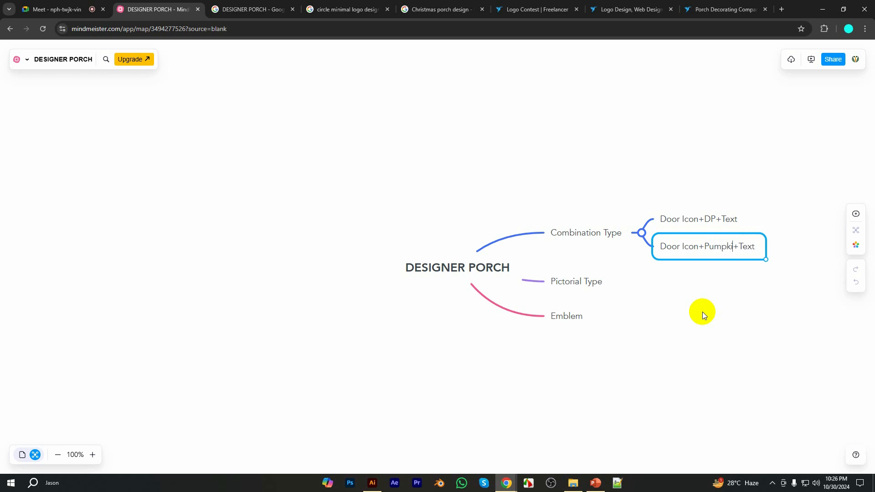
pyautogui.write('n')
pyautogui.click(702, 312)
# Add a sibling below the Door Icon+Pumpkin+Text topic and fill it with the copied text "Door Icon+DP+Text"
pyautogui.click(684, 247)
pyautogui.click(712, 270)
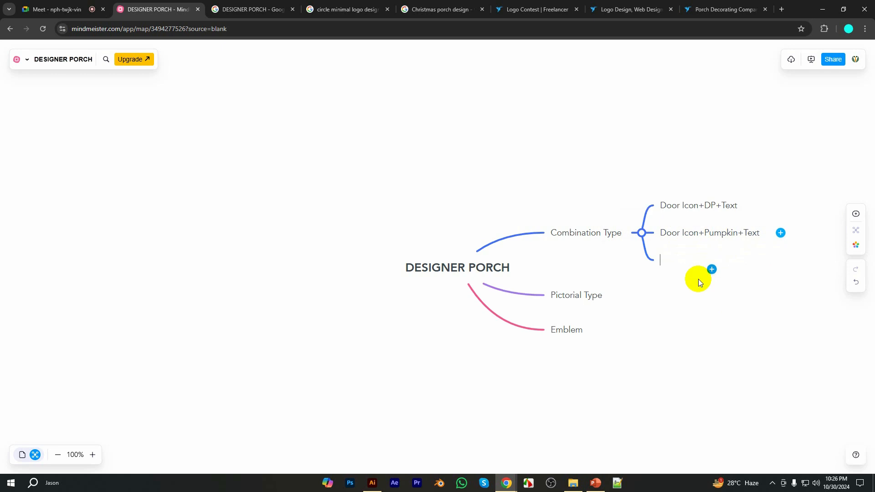
pyautogui.hotkey('ctrl', 'v')
pyautogui.moveTo(716, 260); pyautogui.dragTo(706, 260)
pyautogui.press('Return')
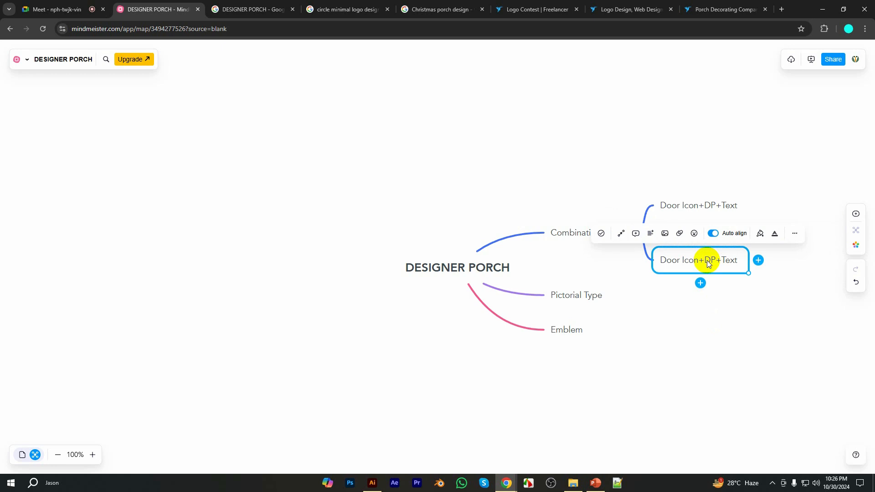
# Replace "DP" in the third Combination Type child topic with "Pumpkin+Chirtsmas"
pyautogui.click(718, 283)
pyautogui.click(714, 263)
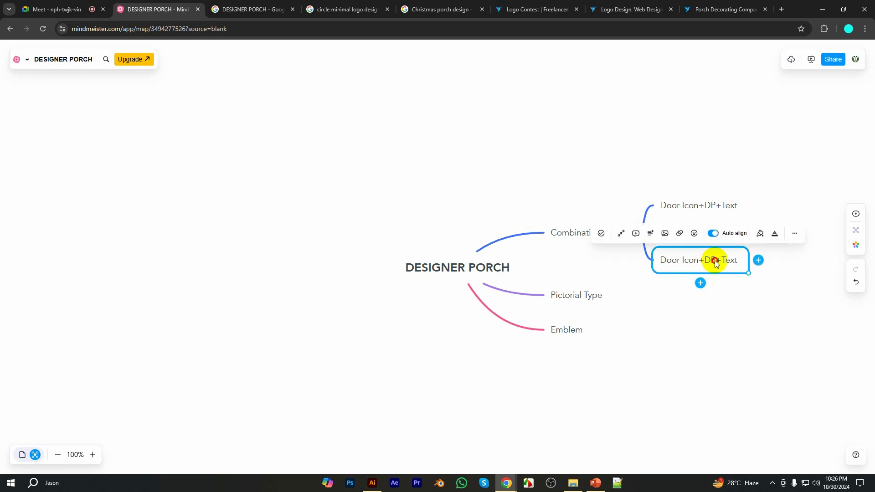
pyautogui.click(715, 263)
pyautogui.press('BackSpace')
pyautogui.press('BackSpace')
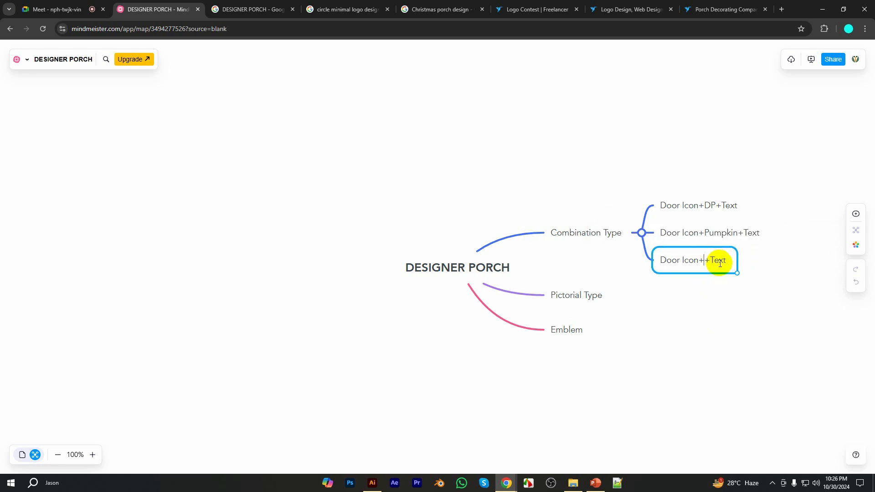
pyautogui.write('Pumpkin')
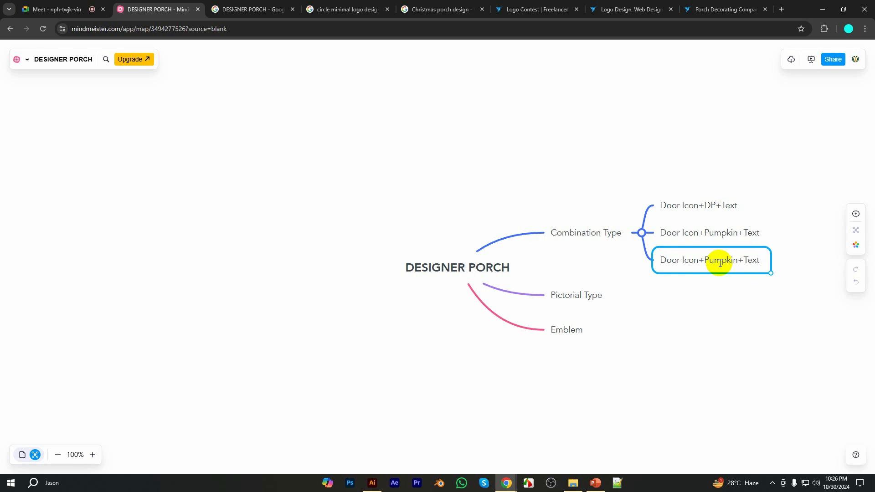
pyautogui.write('+Chirts')
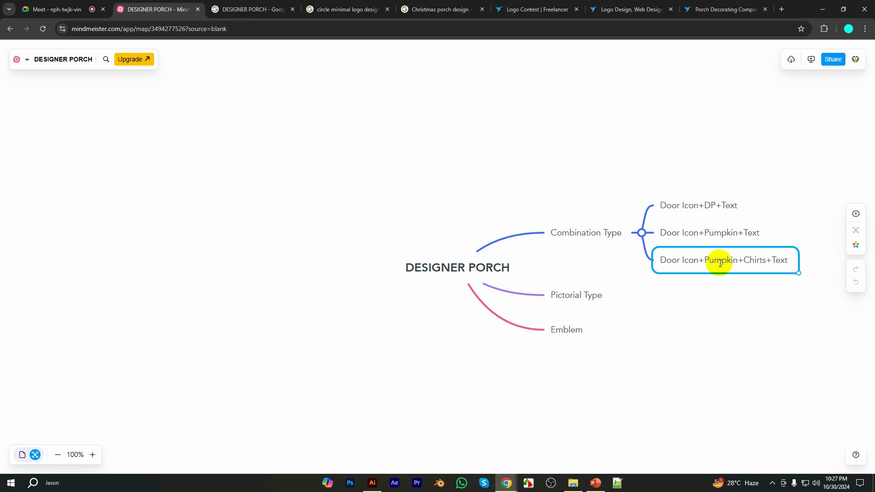
pyautogui.write('mas')
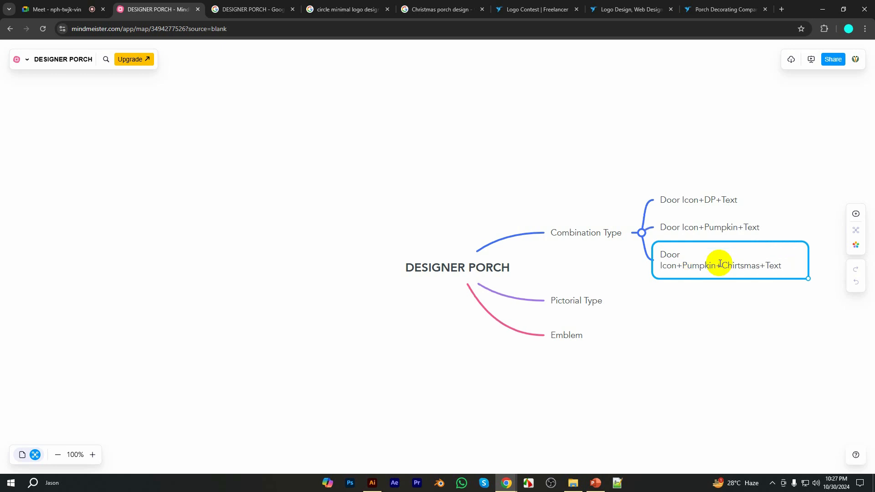
pyautogui.click(739, 333)
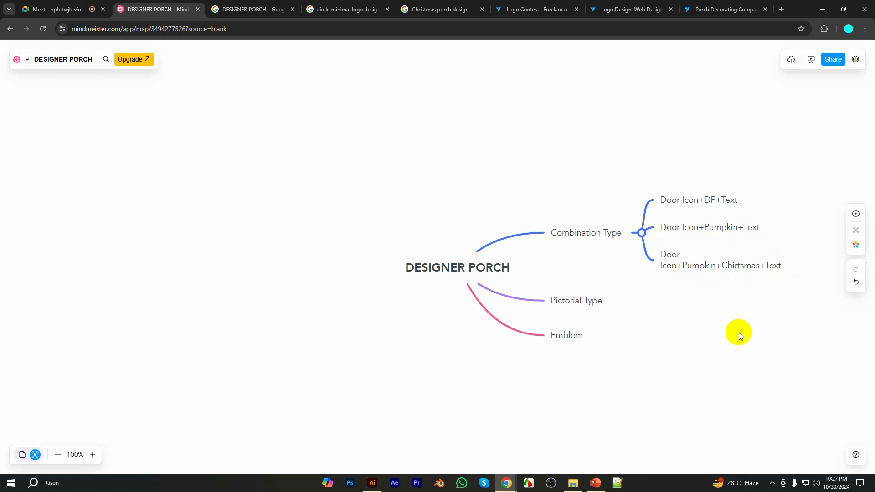
# Widen the third Combination Type child topic so its text fits on one line
pyautogui.click(784, 267)
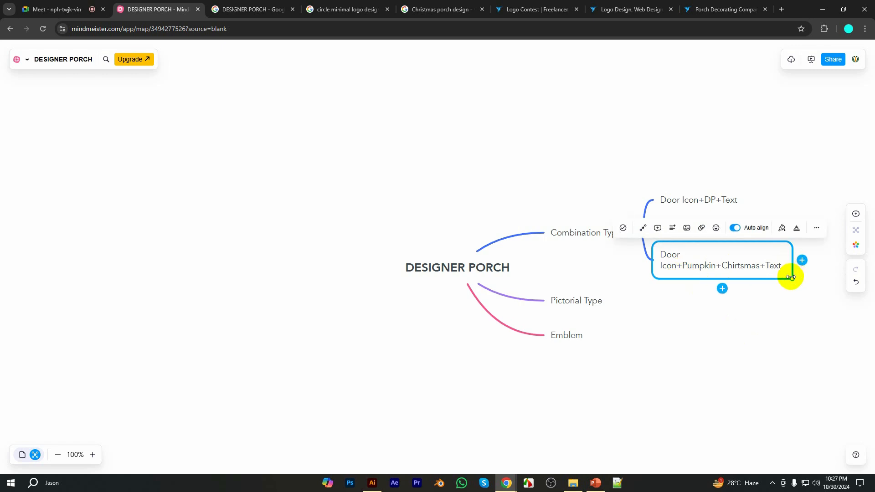
pyautogui.moveTo(790, 277); pyautogui.dragTo(820, 275)
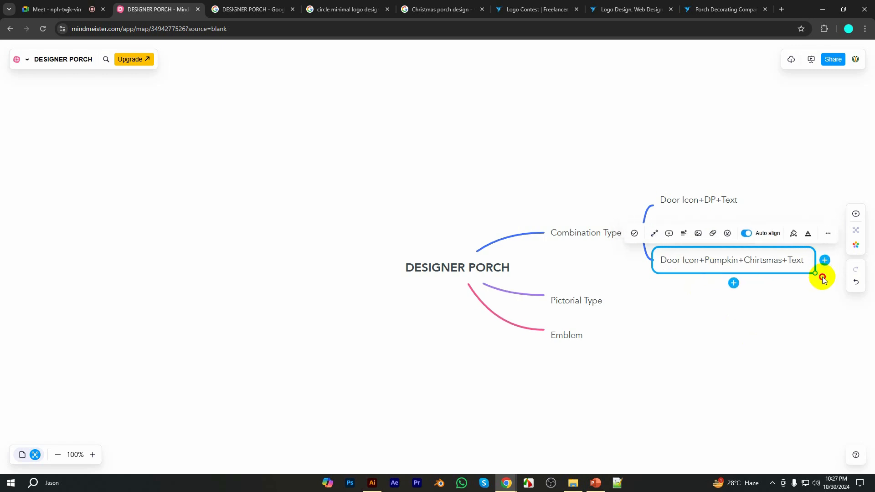
pyautogui.click(744, 332)
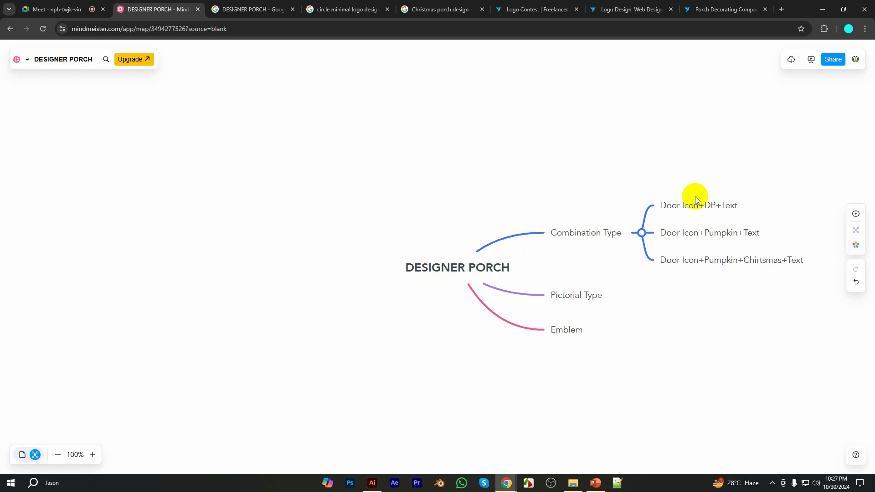
# Add a child topic "Door Pic+Text" to Pictorial Type
pyautogui.click(589, 297)
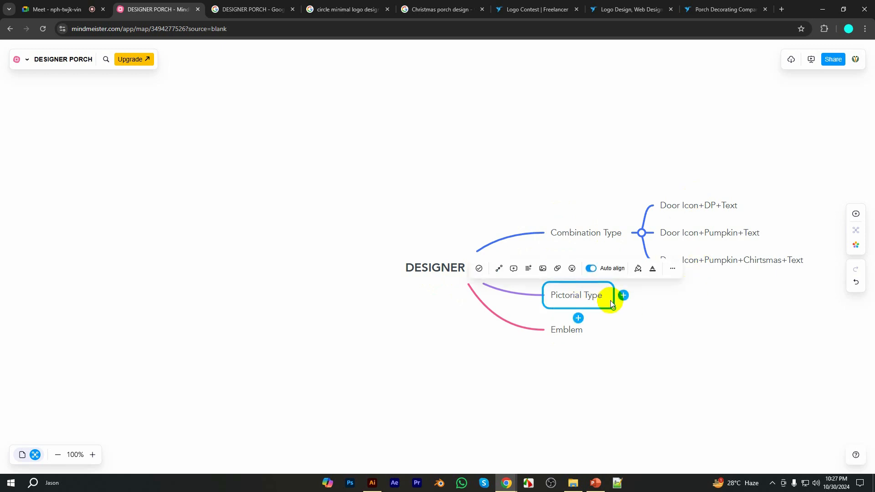
pyautogui.click(623, 296)
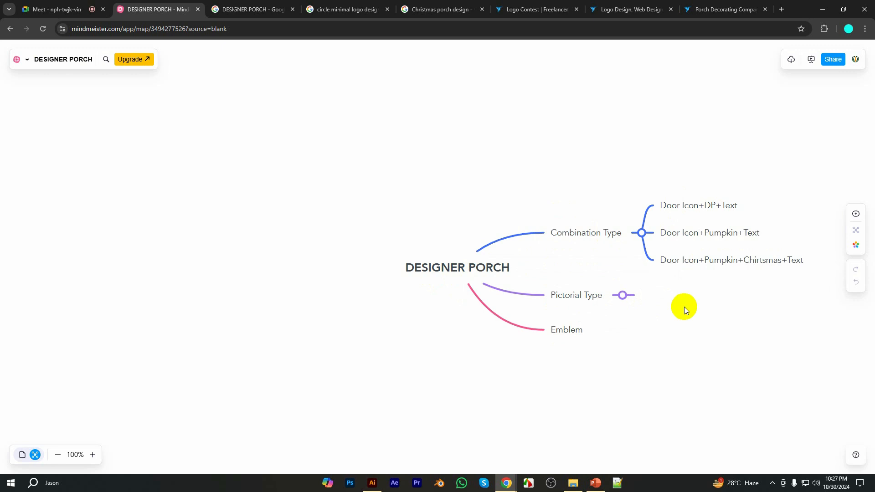
pyautogui.write('Door Pic+Text')
pyautogui.click(681, 308)
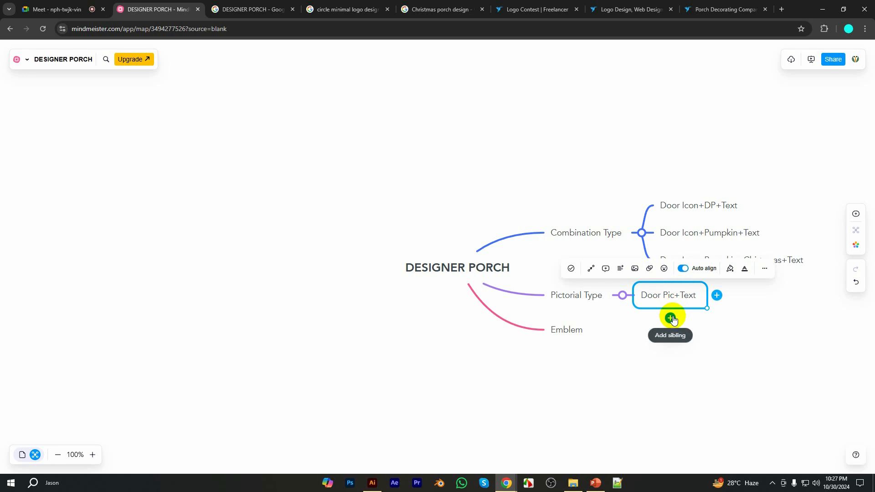
# Add a sibling topic "Door Pic+Pumkin Pic" below Door Pic+Text
pyautogui.click(670, 318)
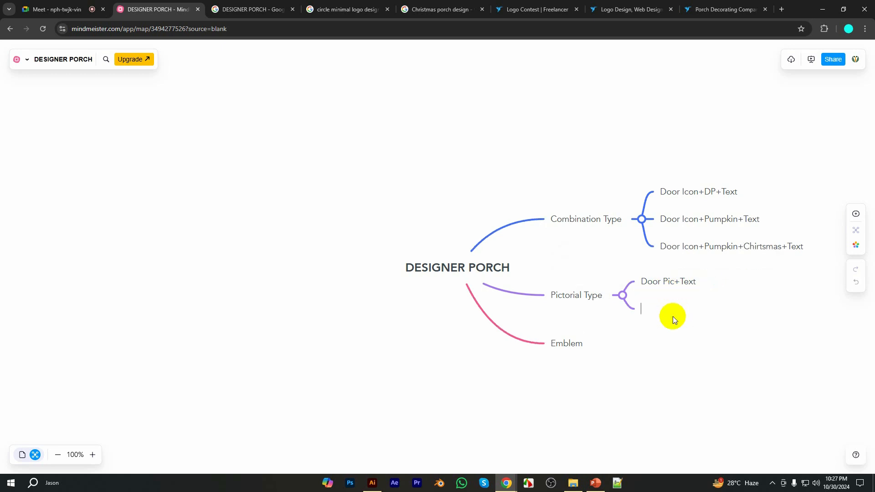
pyautogui.write('Door Pic+Pumkin Pic')
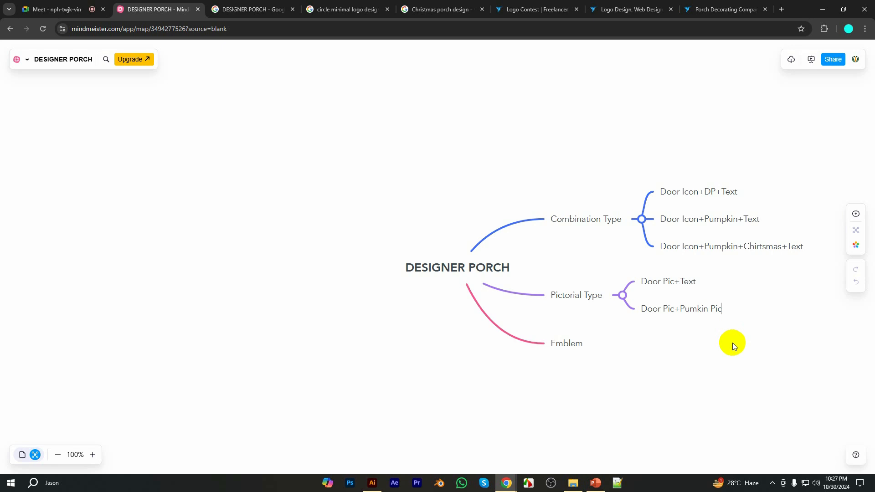
# Add a third Pictorial Type child topic "Door Pic+Pumpkin Pic+Chirstmas Pic" and widen it to fit on one line
pyautogui.click(719, 314)
pyautogui.click(683, 329)
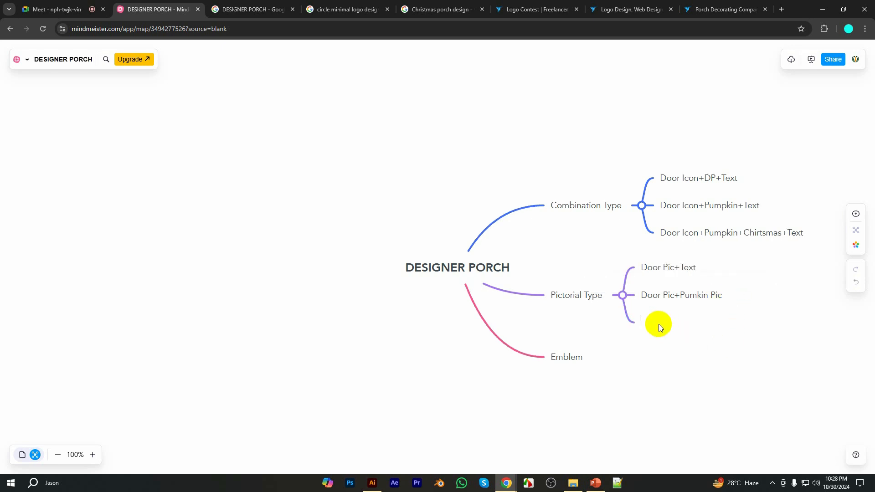
pyautogui.write('Door Pic+Pumpkin Pic+Chirstmas Pic')
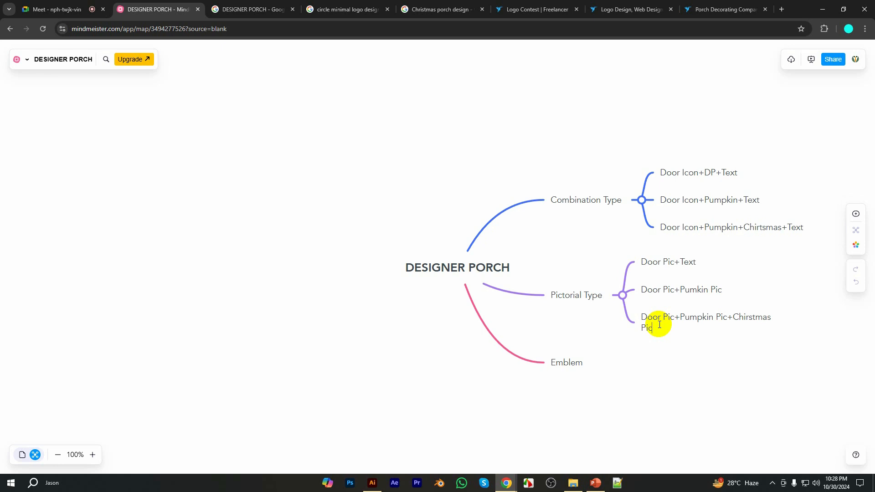
pyautogui.click(744, 335)
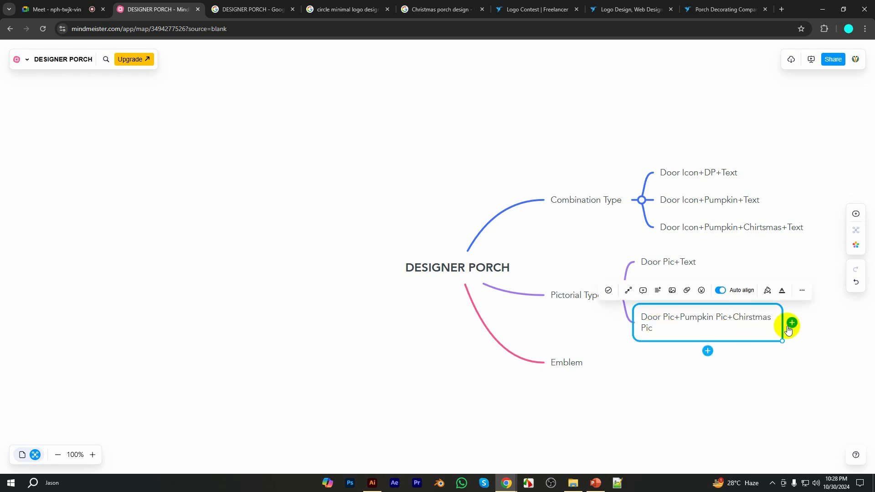
pyautogui.moveTo(783, 339); pyautogui.dragTo(804, 338)
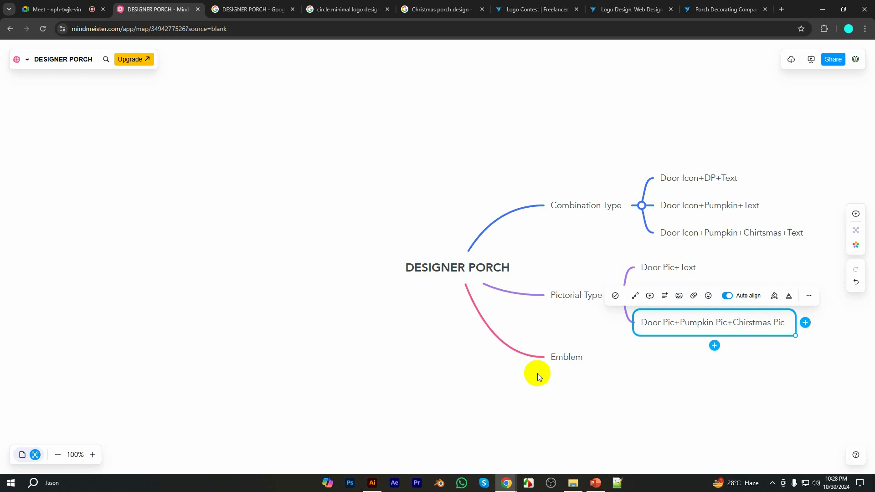
pyautogui.click(567, 360)
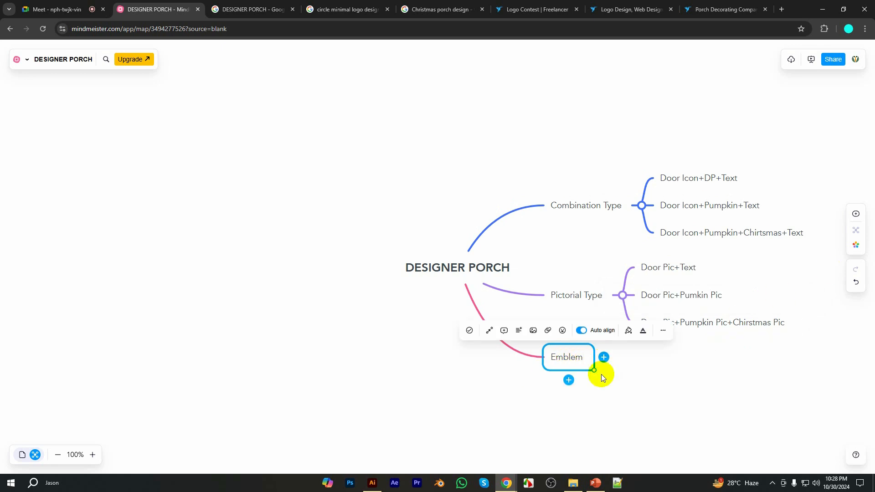
pyautogui.click(604, 358)
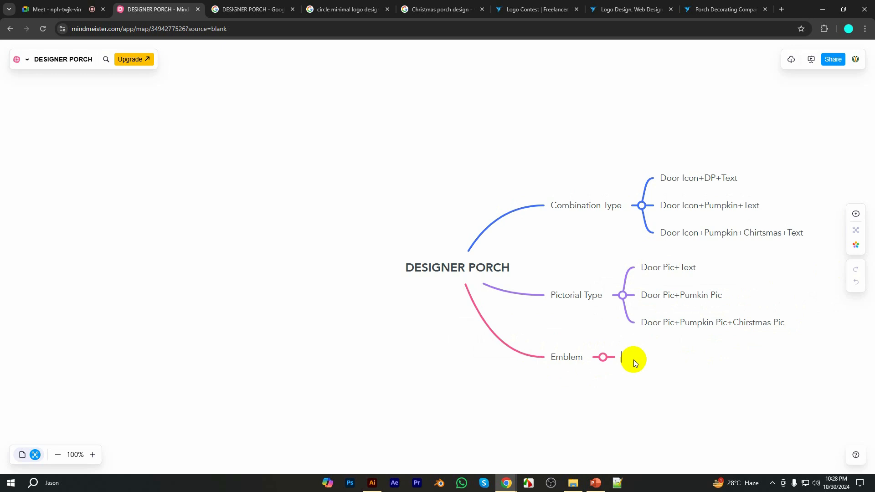
pyautogui.write('und Circle')
pyautogui.click(647, 357)
pyautogui.moveTo(648, 357); pyautogui.dragTo(623, 358)
pyautogui.press('Escape')
pyautogui.click(603, 357)
pyautogui.press('Escape')
# Add a child topic "Circle+Pumpkin Shape+Chirstmas Shape+Round Text" to Emblem
pyautogui.click(604, 357)
pyautogui.write('C')
pyautogui.write('Shape')
pyautogui.write('+Ch')
pyautogui.write('ristmas')
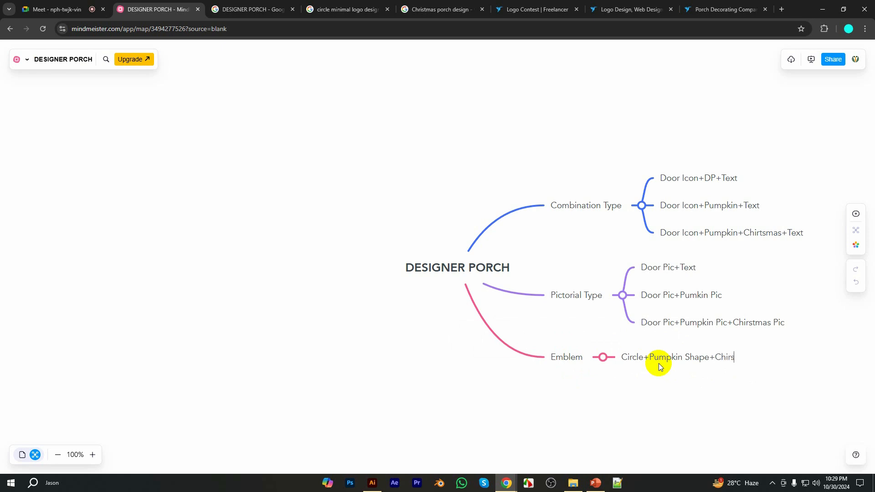
pyautogui.write(' Shape')
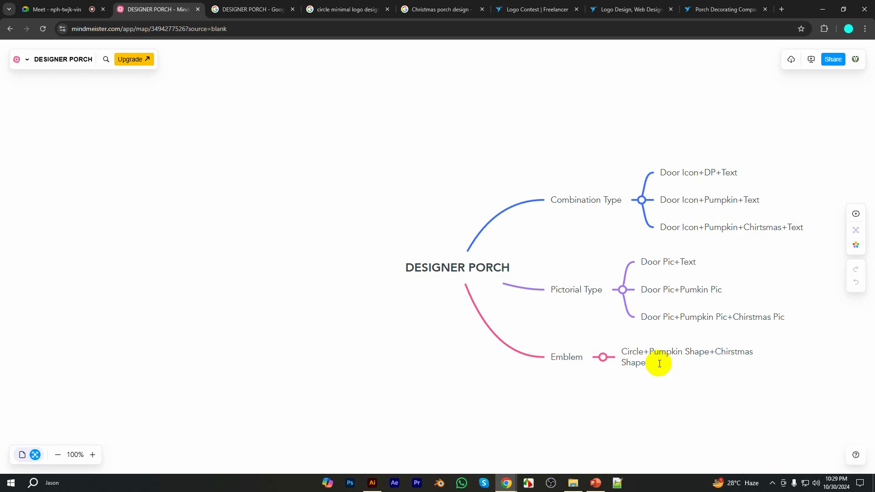
pyautogui.write('+Round Text')
pyautogui.click(649, 409)
# Copy the full text of the Emblem child topic and widen the topic so it fits on one line
pyautogui.click(682, 364)
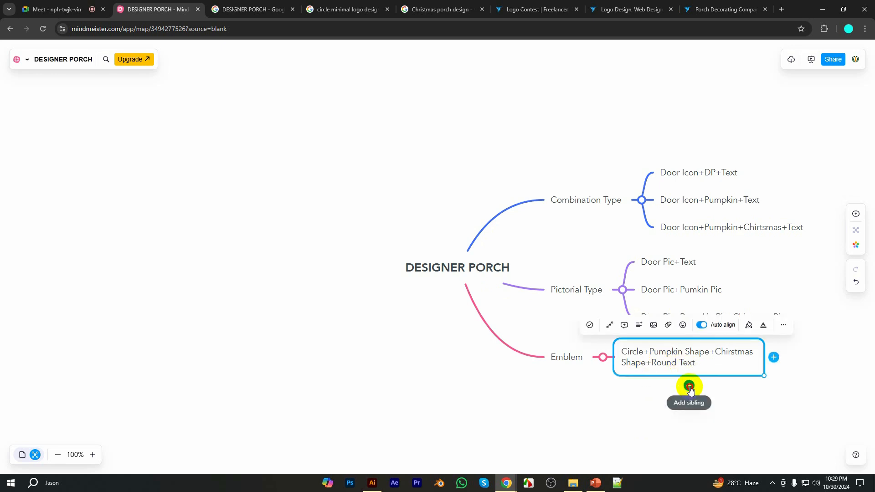
pyautogui.click(689, 387)
pyautogui.click(684, 344)
pyautogui.doubleClick(678, 362)
pyautogui.tripleClick(677, 362)
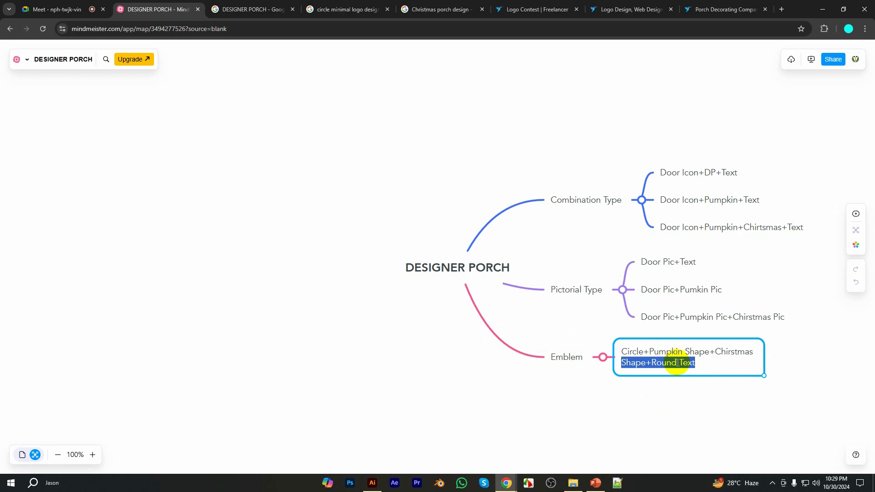
pyautogui.hotkey('ctrl', 'a')
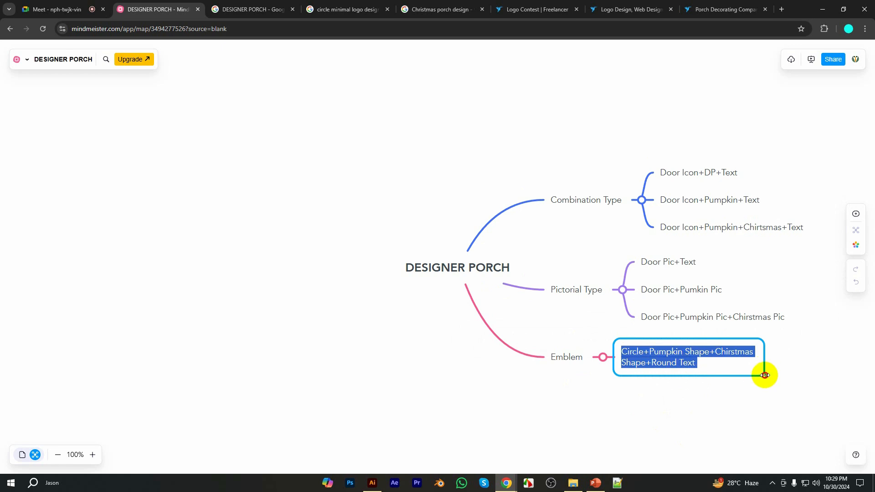
pyautogui.moveTo(762, 374); pyautogui.dragTo(846, 366)
# Add a sibling below the Emblem child topic, fill it with the copied text and change its beginning to "Half Circle"
pyautogui.click(728, 380)
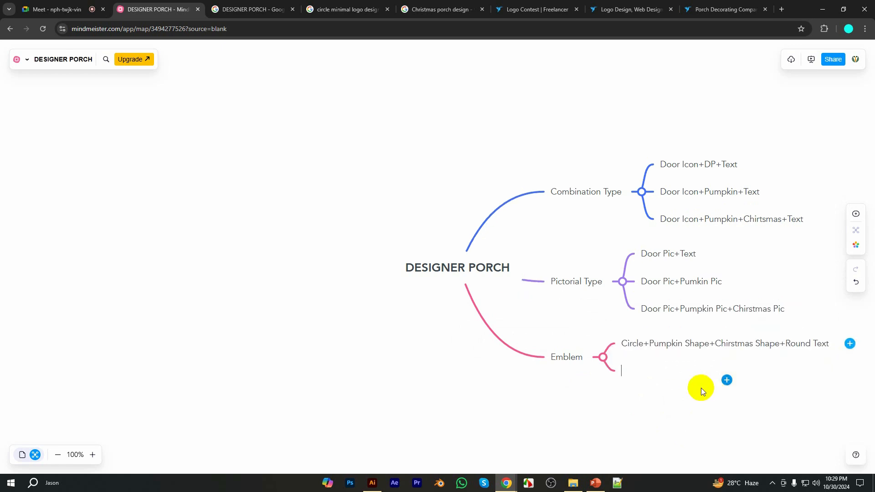
pyautogui.write('Circle+Pumpkin Shape+Christmas Shape+Round Text')
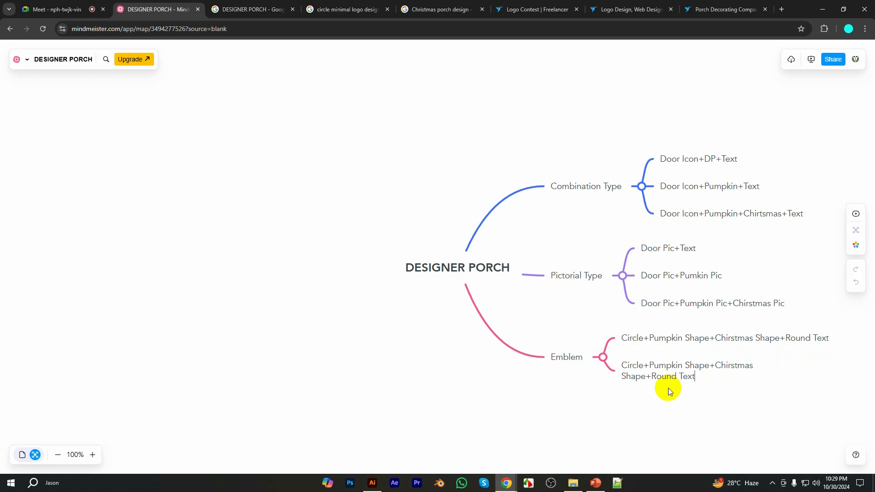
pyautogui.click(642, 366)
pyautogui.moveTo(639, 366); pyautogui.dragTo(623, 366)
pyautogui.click(625, 366)
pyautogui.click(624, 366)
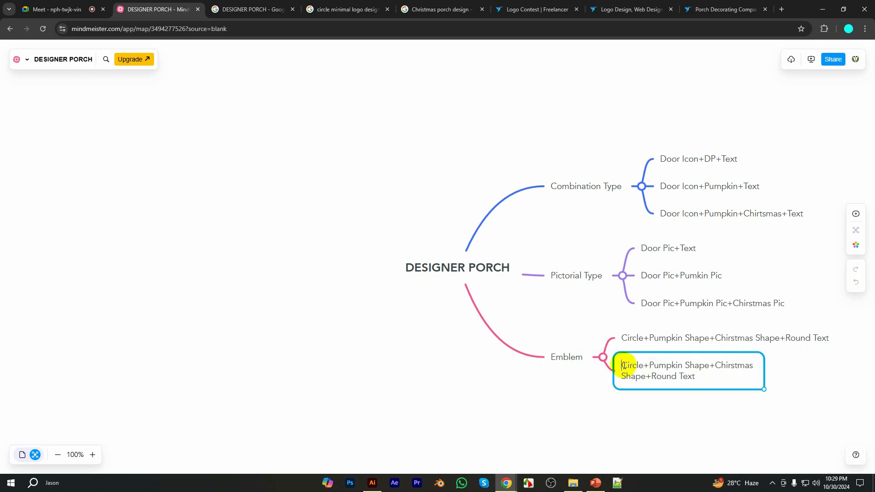
pyautogui.write('Half')
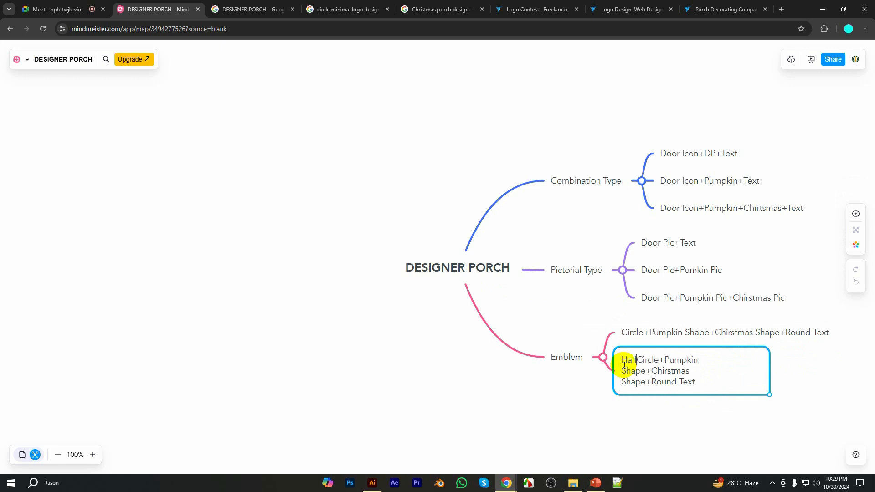
pyautogui.click(660, 405)
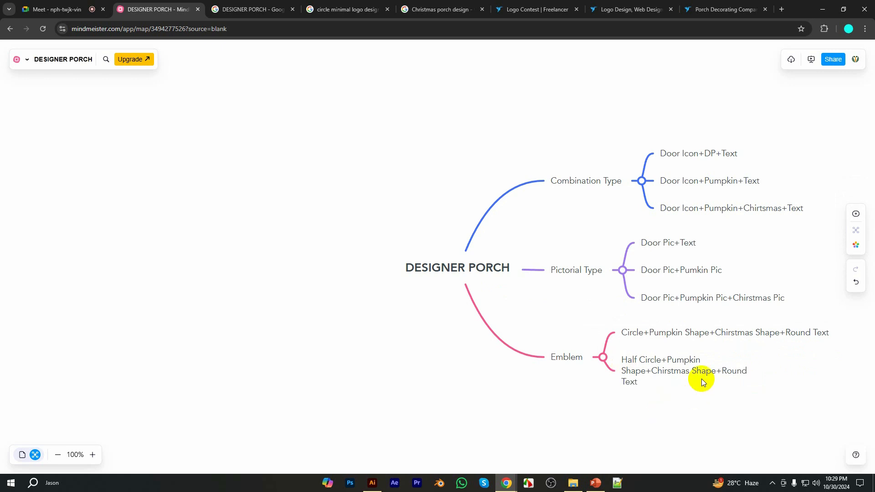
# Widen the "Half Circle+Pumpkin Shape+Chirstmas Shape+Round Text" topic so its text fits on one line
pyautogui.click(702, 380)
pyautogui.moveTo(757, 393); pyautogui.dragTo(858, 384)
pyautogui.click(751, 423)
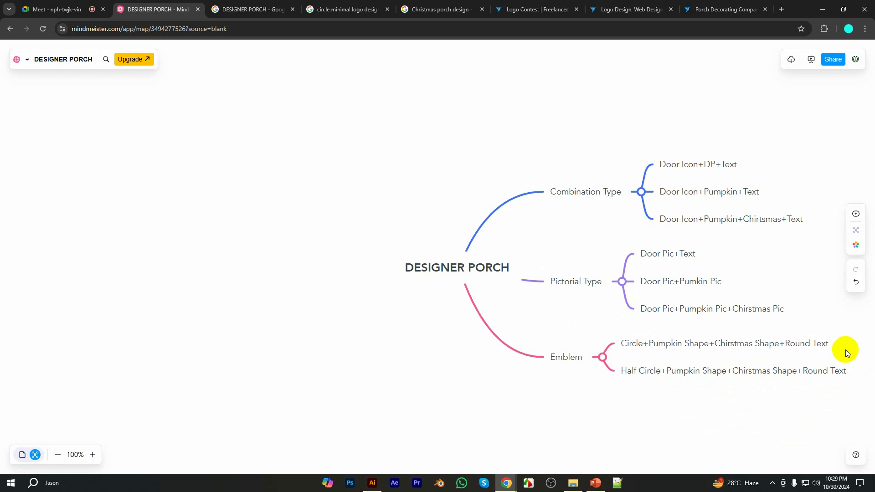
# Move the DESIGNER PORCH central topic with all its branches leftward to free space beside the child topics
pyautogui.click(469, 256)
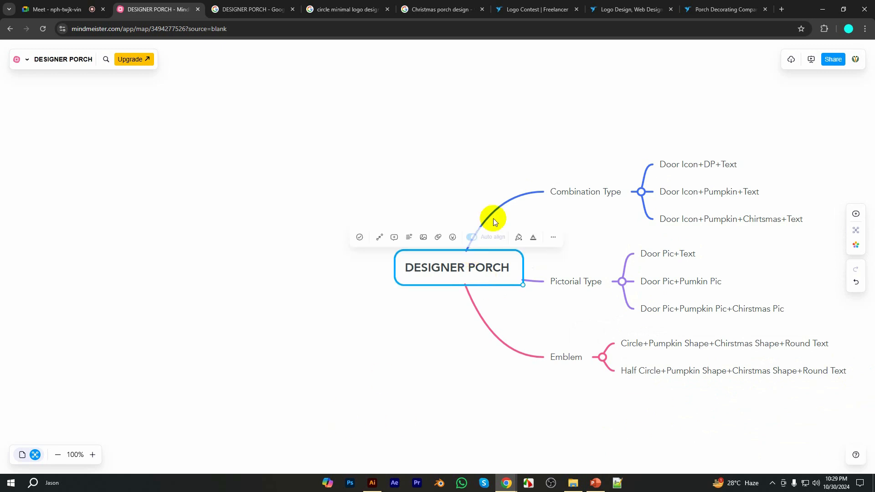
pyautogui.moveTo(447, 252); pyautogui.dragTo(211, 247)
pyautogui.click(602, 108)
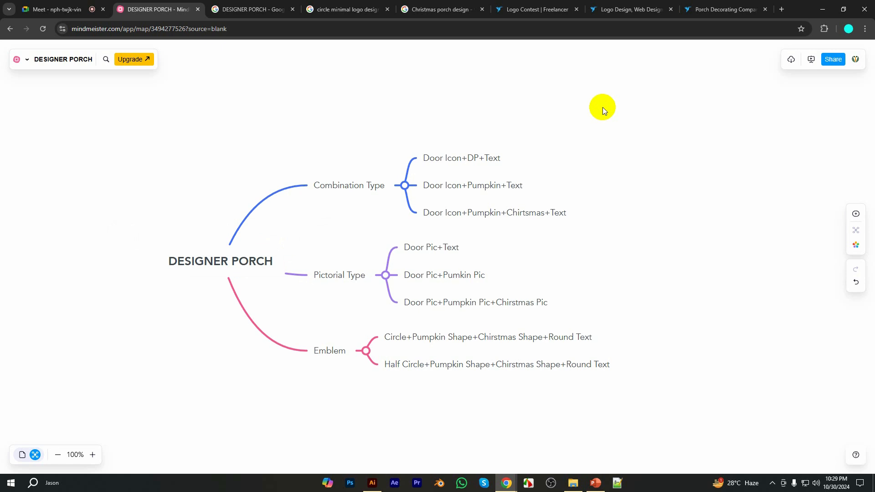
pyautogui.click(212, 250)
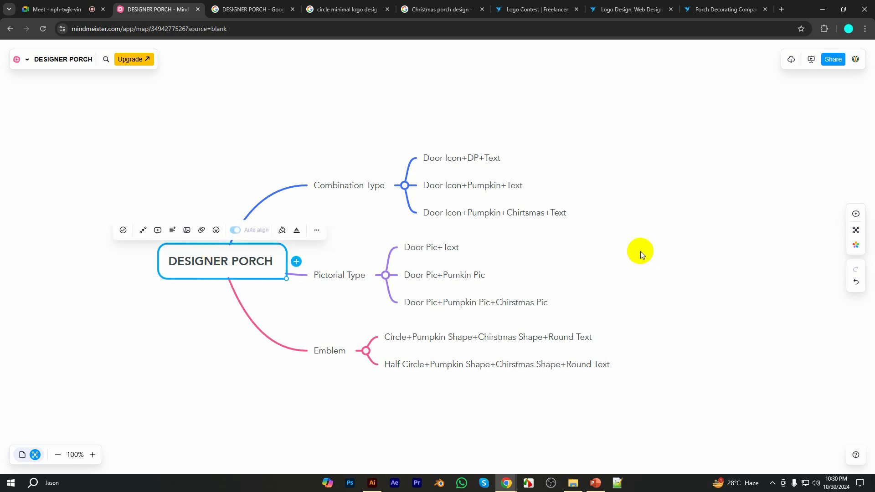
pyautogui.click(472, 90)
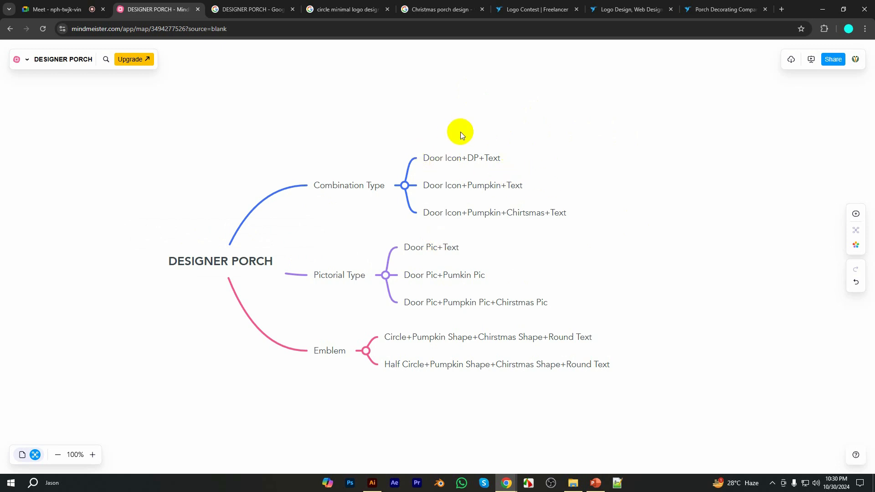
# Add a child topic "Traditonal Door" to the "Door Icon+DP+Text" topic
pyautogui.click(458, 153)
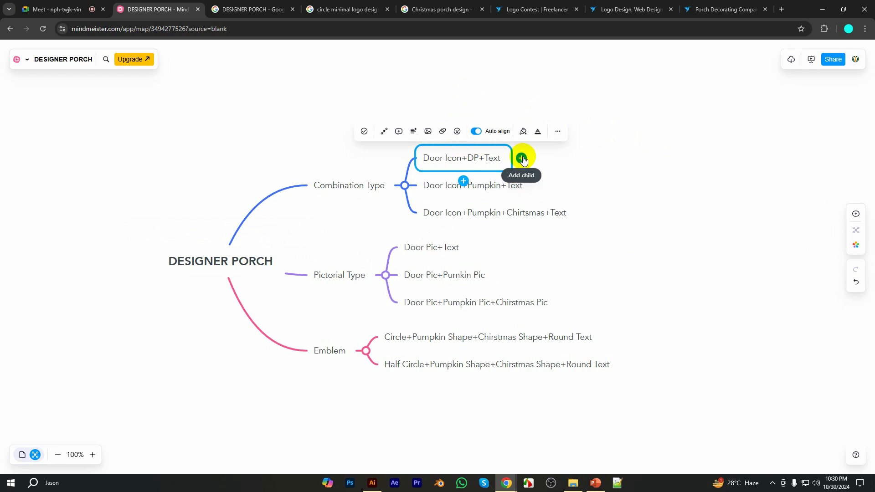
pyautogui.click(522, 159)
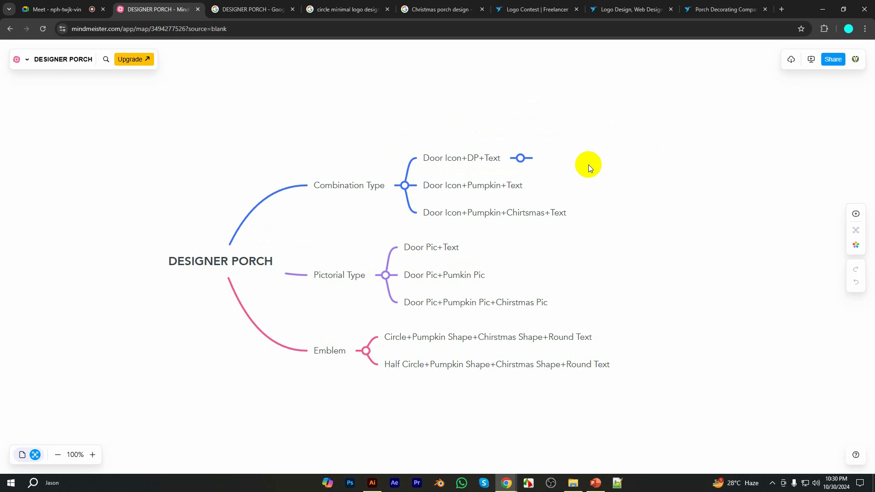
pyautogui.write('Traditonal Door')
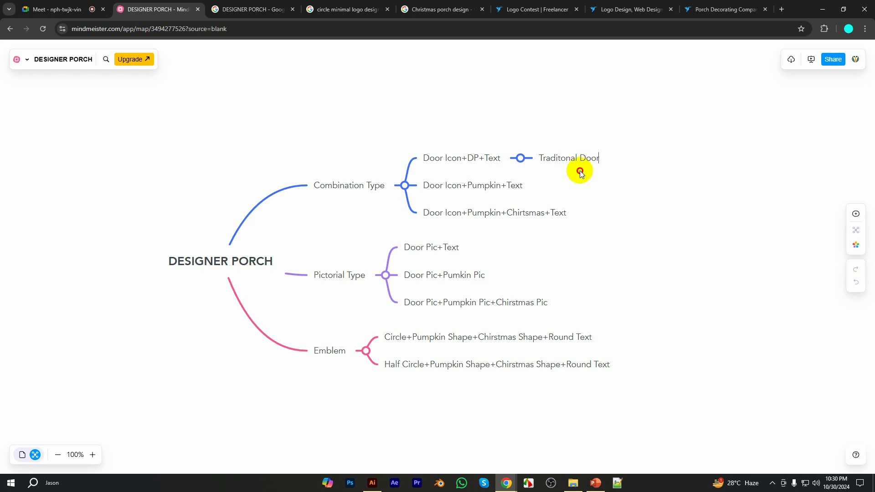
pyautogui.click(563, 161)
# Add a sibling topic "Modern Door" below "Traditonal Door"
pyautogui.click(571, 182)
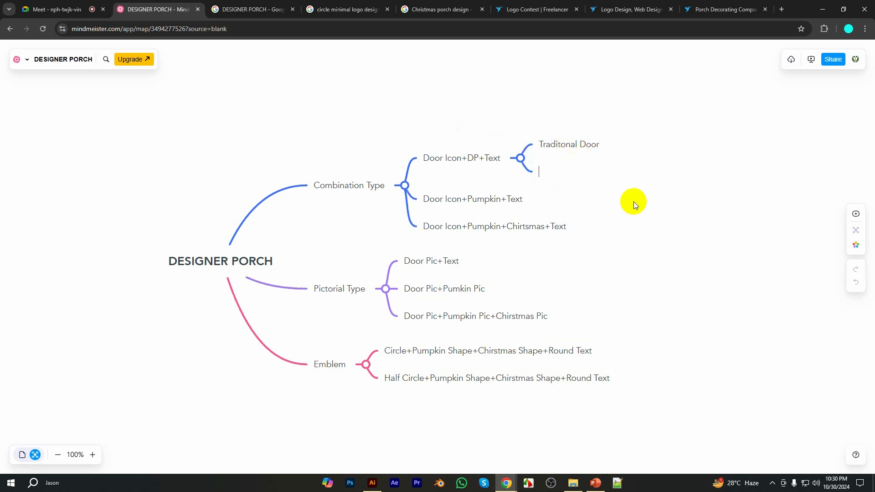
pyautogui.write('Modern Door')
pyautogui.click(562, 173)
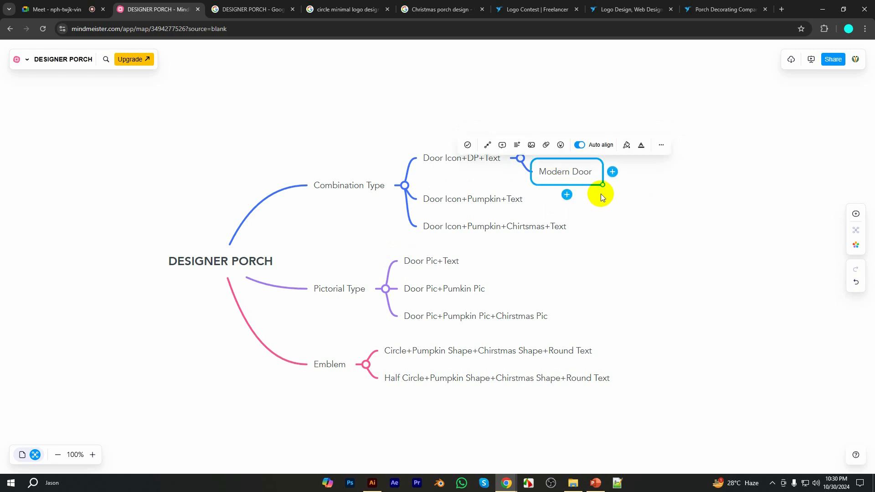
# Add a sibling topic "American Fetivals Door" below "Modern Door"
pyautogui.click(567, 194)
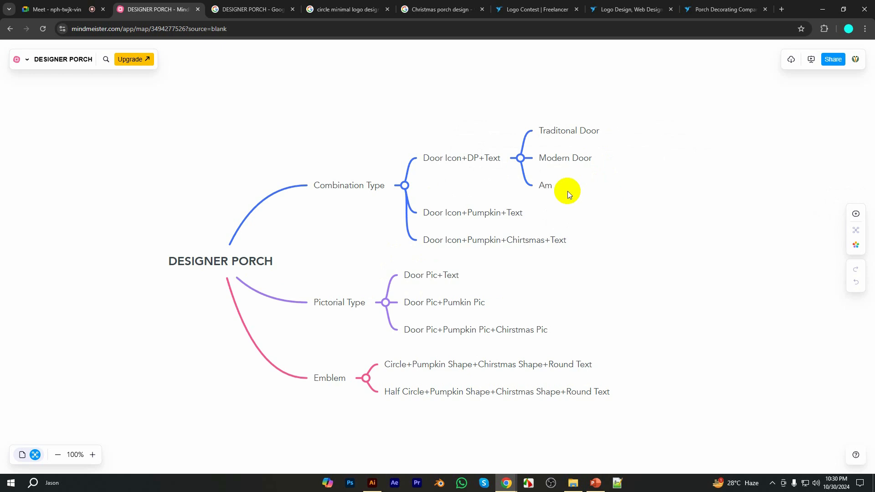
pyautogui.write('American Fetivals Door')
pyautogui.click(679, 123)
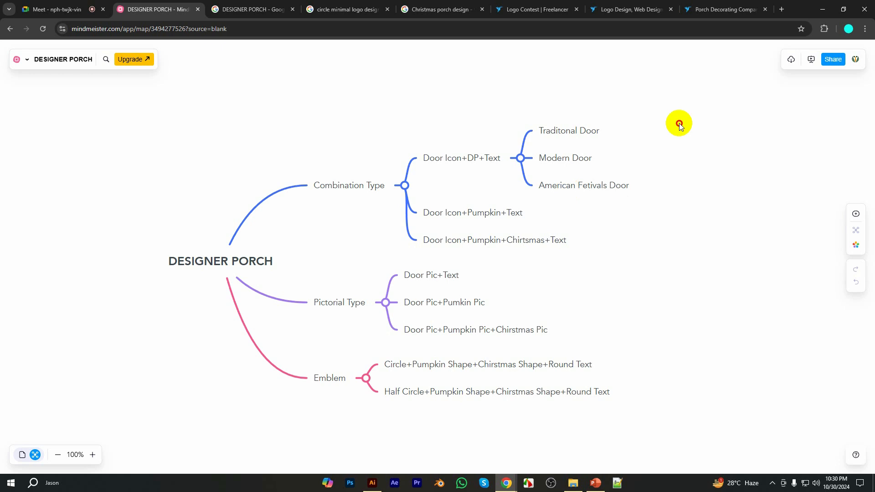
# Undo the addition of the three door-style child topics under "Door Icon+DP+Text"
pyautogui.click(633, 191)
pyautogui.click(657, 245)
pyautogui.hotkey('ctrl', 'z')
pyautogui.hotkey('ctrl', 'z')
pyautogui.hotkey('ctrl', 'z')
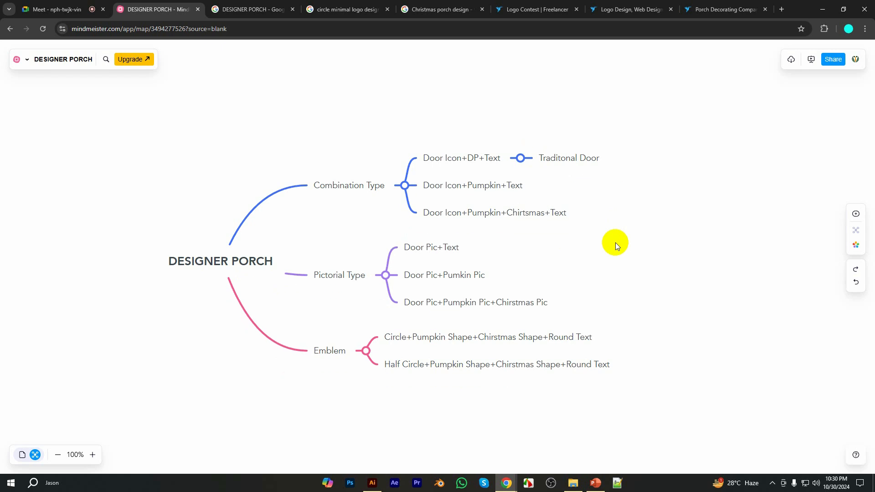
pyautogui.click(312, 191)
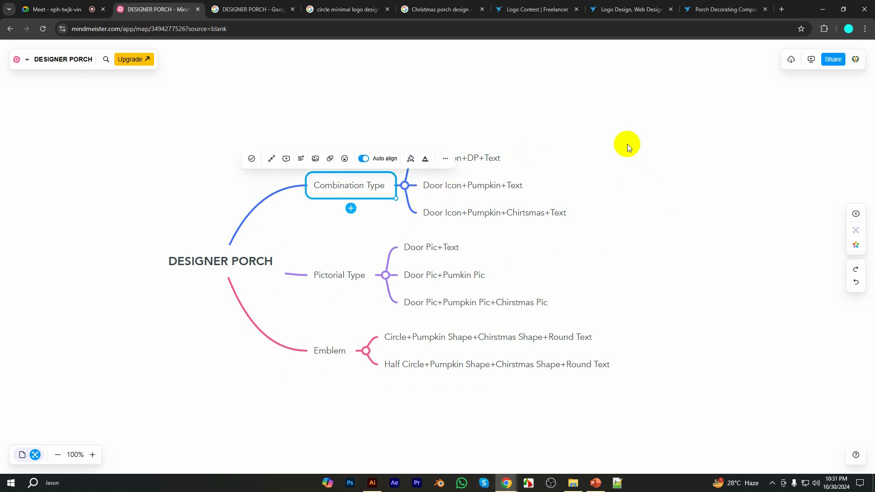
# Draw a connection arrow from the "Door Icon+DP+Text" topic to the "Door Pic+Text" topic
pyautogui.click(488, 157)
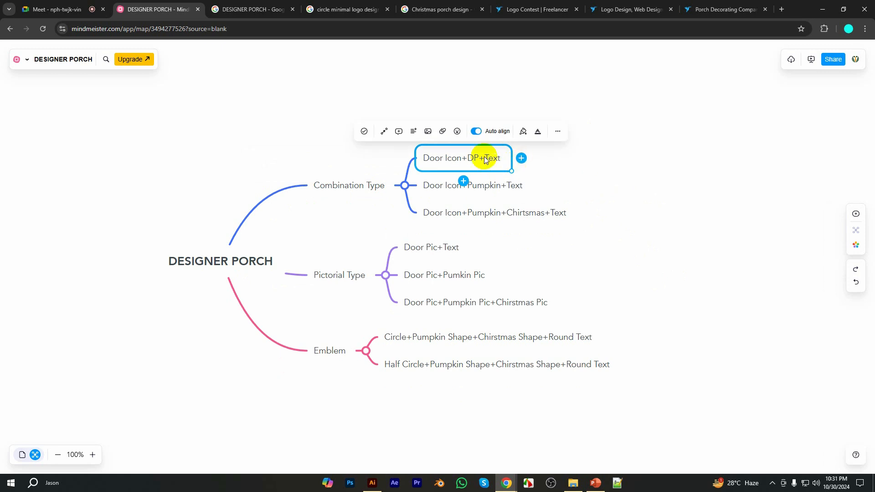
pyautogui.click(559, 137)
pyautogui.click(484, 152)
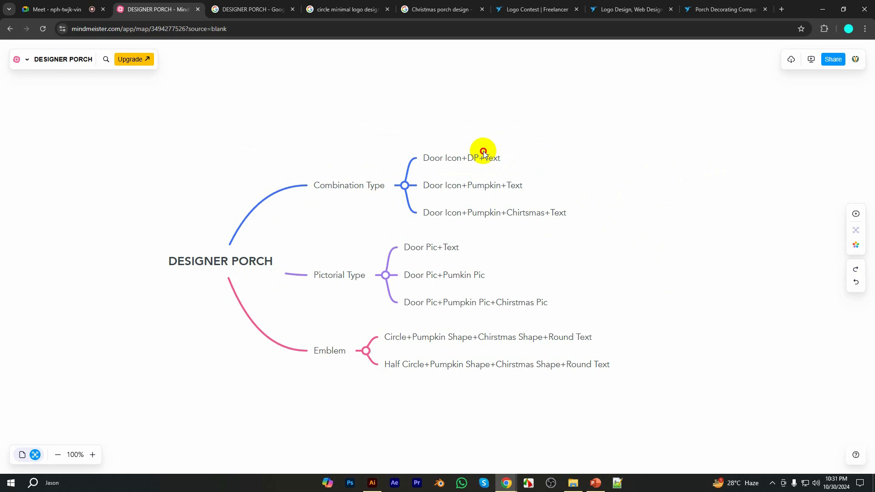
pyautogui.click(558, 133)
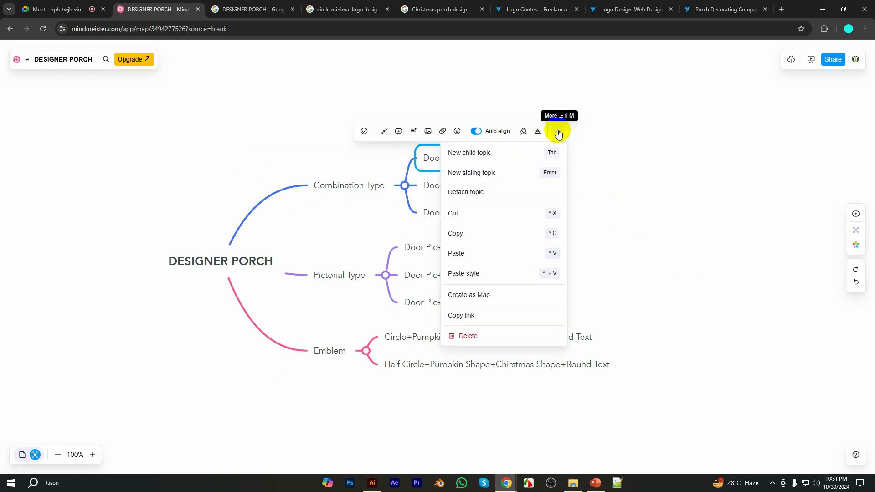
pyautogui.click(559, 134)
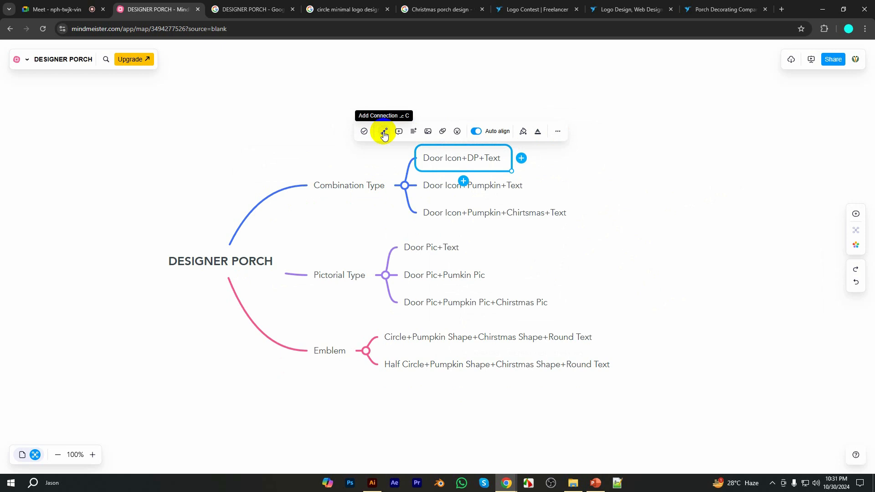
pyautogui.click(385, 132)
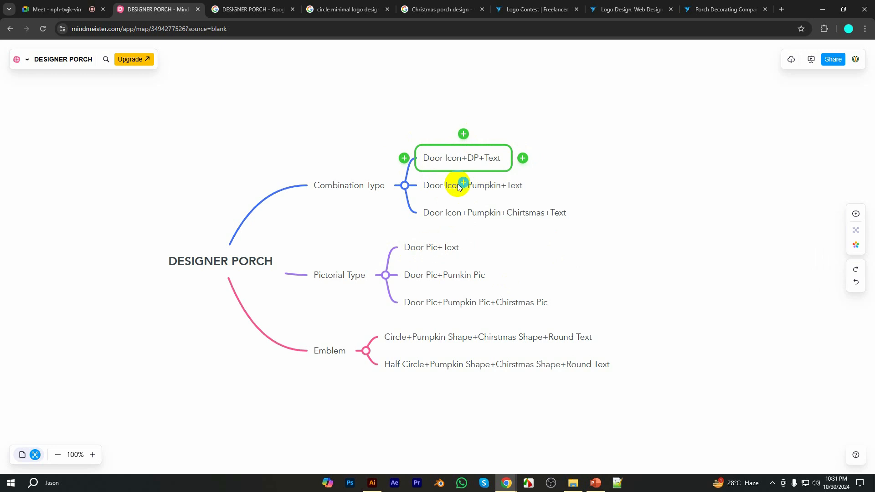
pyautogui.moveTo(464, 183); pyautogui.dragTo(400, 241)
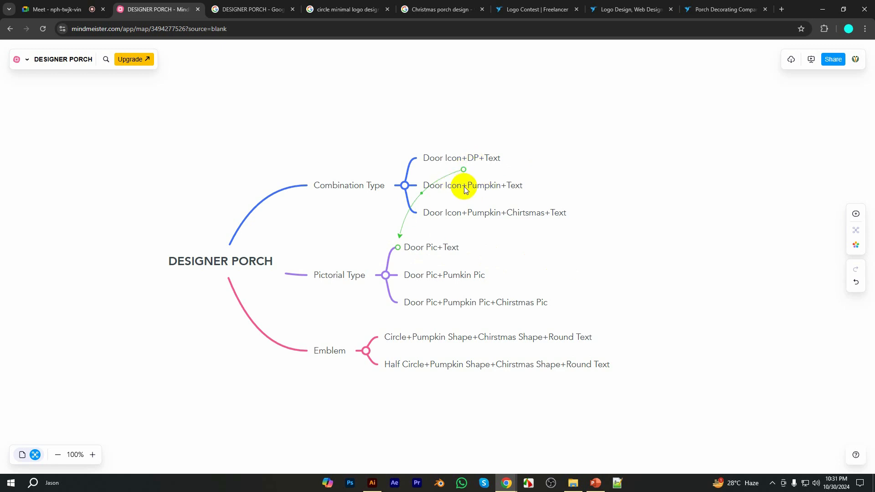
# Draw a connection arrow from the "Door Icon+Pumpkin+Text" topic to the "Door Pic+Pumkin Pic" topic
pyautogui.click(479, 191)
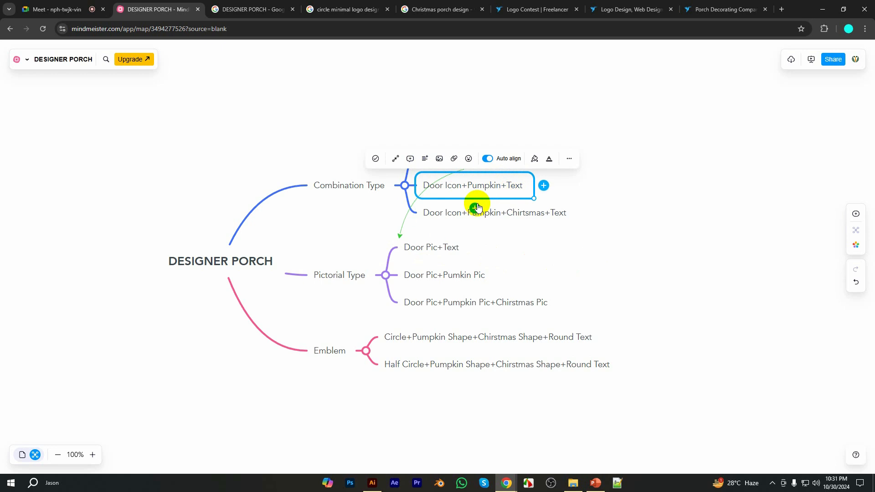
pyautogui.click(397, 161)
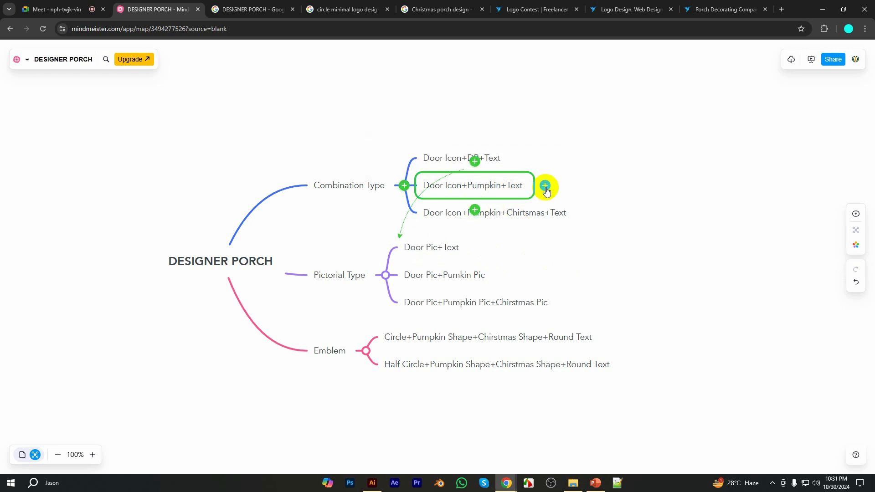
pyautogui.moveTo(545, 185); pyautogui.dragTo(450, 281)
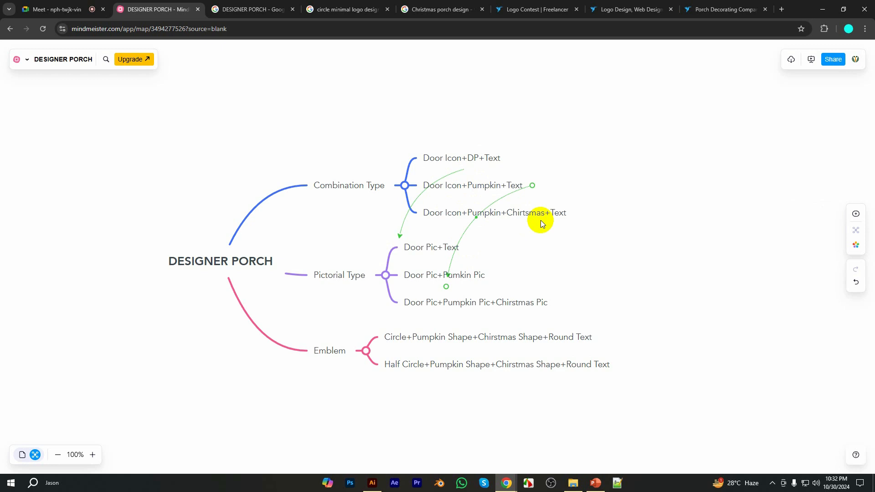
pyautogui.click(556, 215)
pyautogui.click(586, 213)
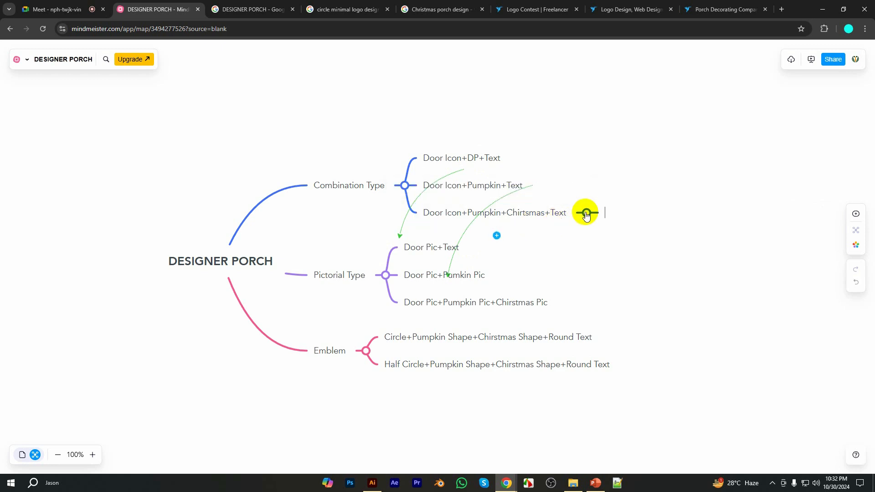
pyautogui.click(553, 236)
# Draw a connection arrow from "Door Icon+Pumpkin+Chirtsmas+Text" to "Door Pic+Pumpkin Pic+Chirstmas Pic"
pyautogui.click(527, 216)
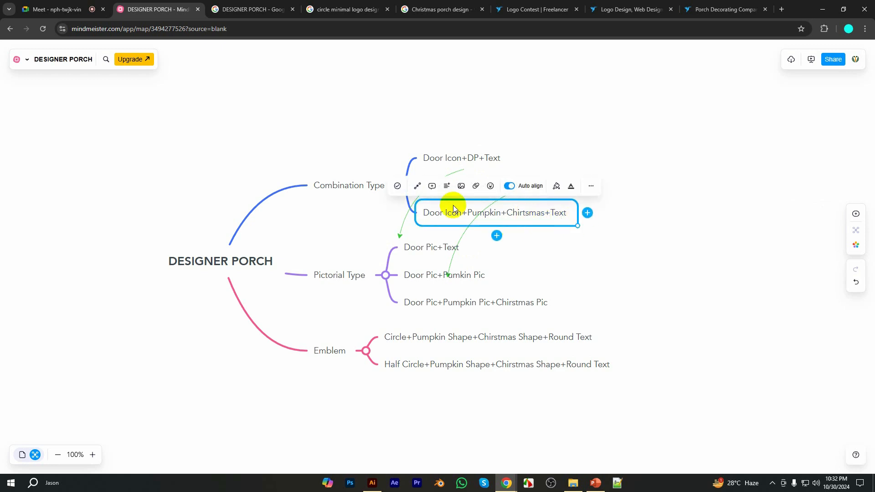
pyautogui.click(416, 187)
pyautogui.moveTo(466, 316); pyautogui.dragTo(476, 306)
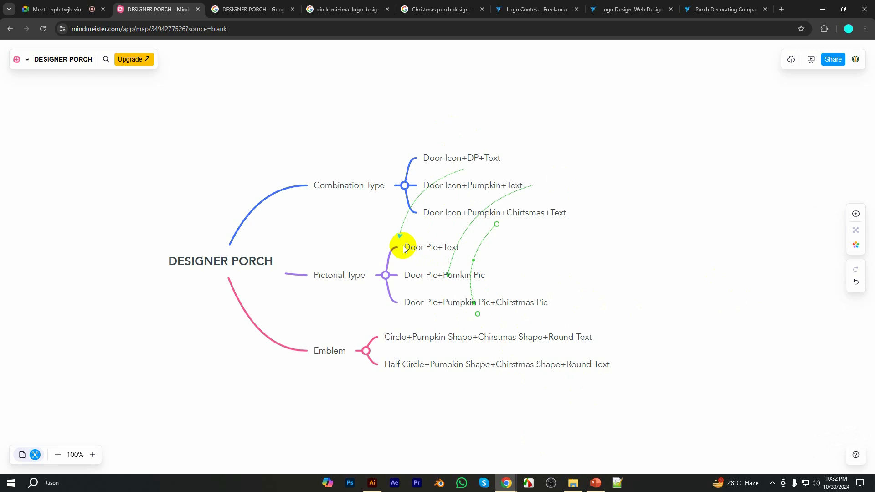
pyautogui.moveTo(382, 246)
pyautogui.mouseDown()
pyautogui.moveTo(428, 253)
pyautogui.moveTo(379, 247)
pyautogui.mouseUp()
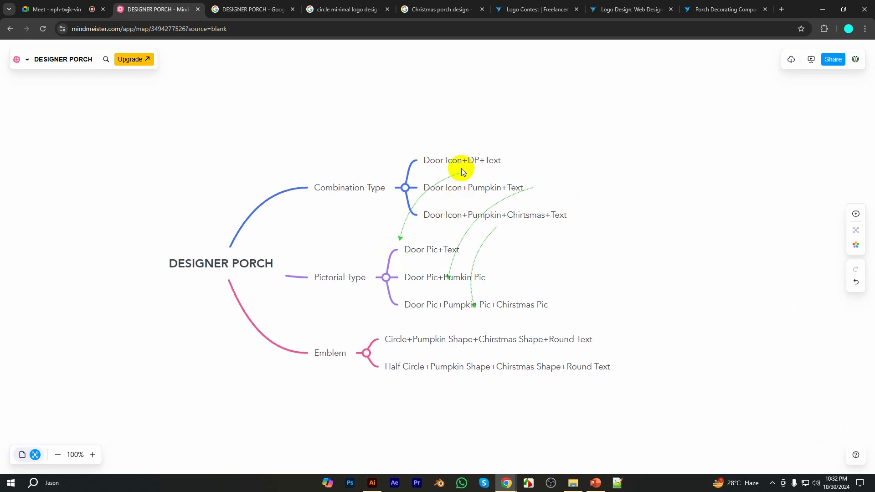
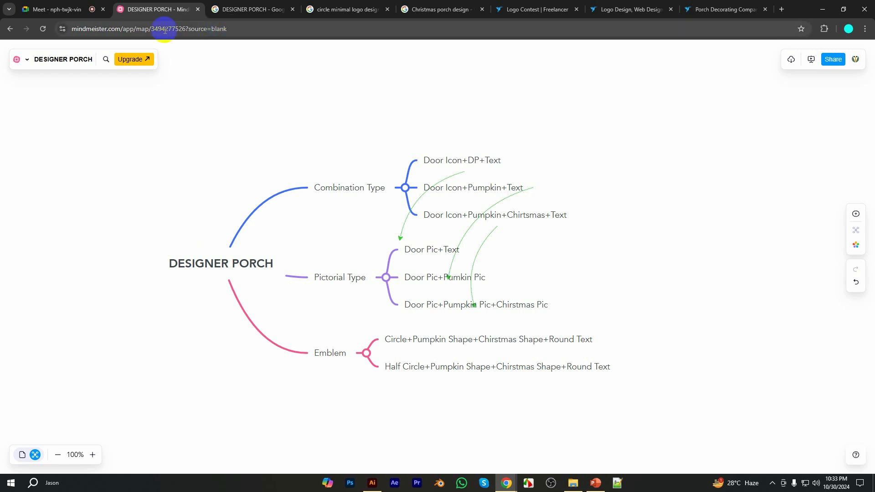
pyautogui.click(150, 29)
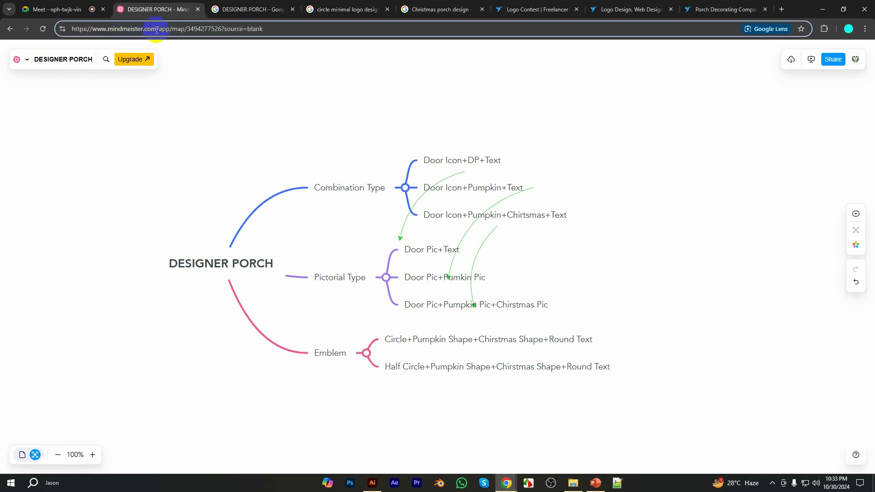
pyautogui.moveTo(157, 29); pyautogui.dragTo(69, 29)
pyautogui.hotkey('ctrl', 'c')
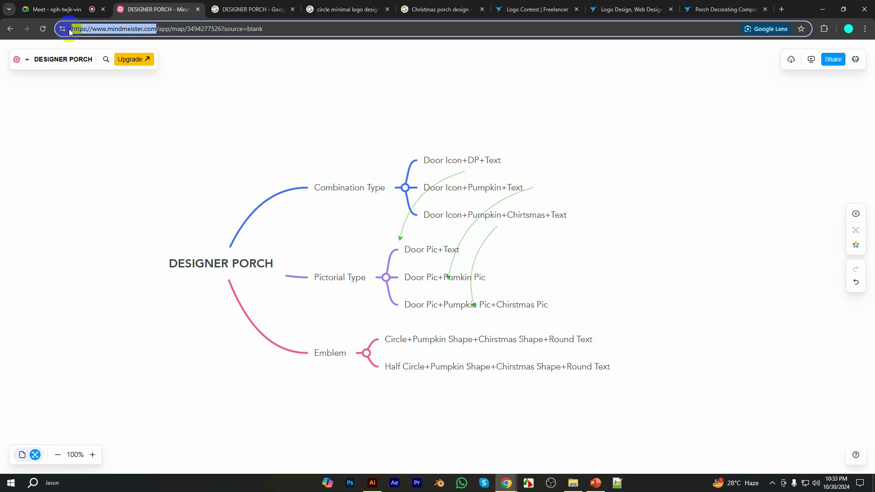
pyautogui.click(73, 5)
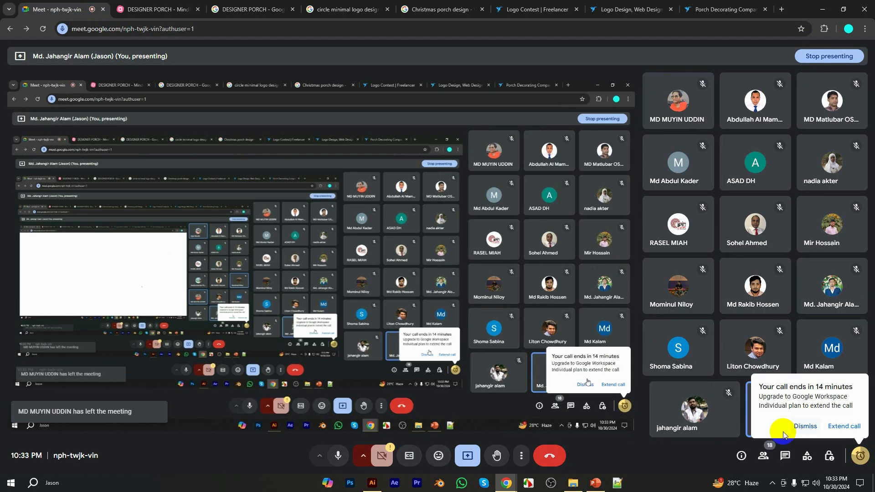
pyautogui.click(787, 456)
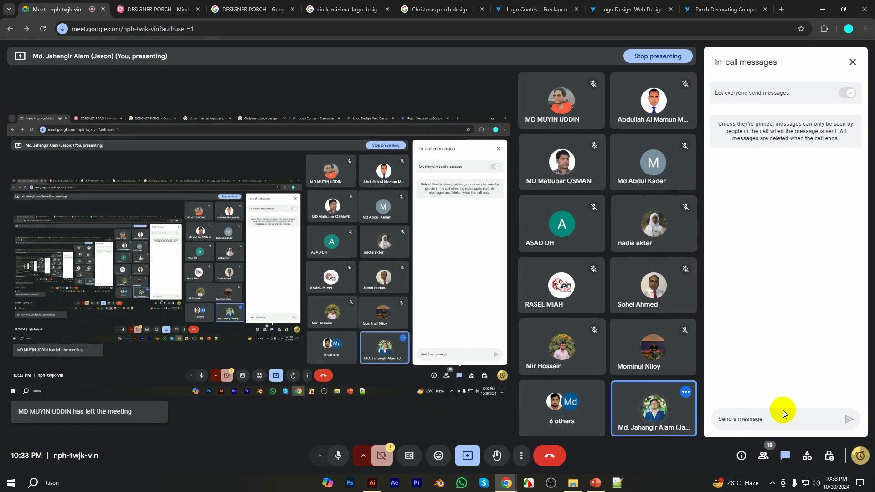
pyautogui.click(780, 412)
pyautogui.hotkey('ctrl', 'v')
pyautogui.press('Return')
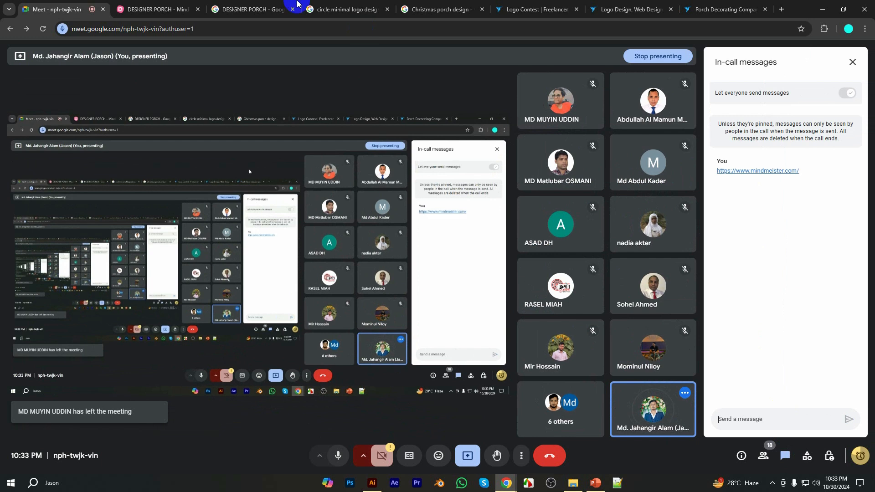
# Open the Freelancer "Logo Contest" page and read the contest holder's message about the $ sign on the Public Clarification Board
pyautogui.click(155, 9)
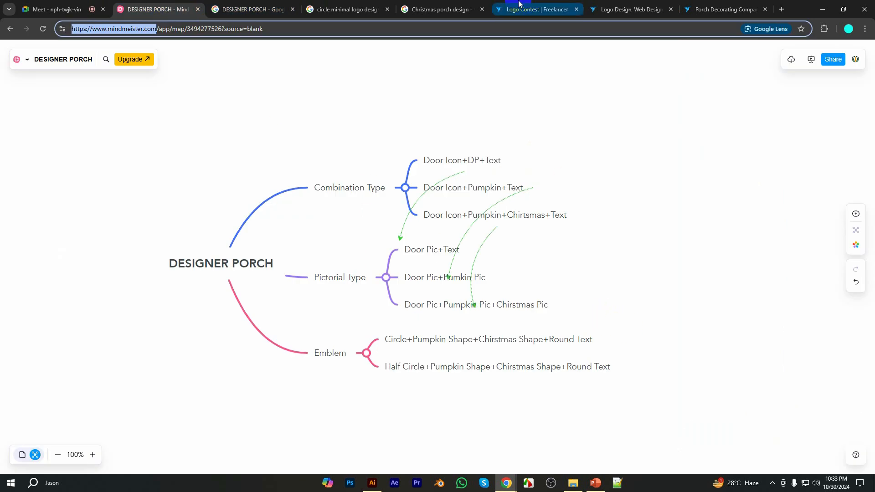
pyautogui.click(535, 9)
pyautogui.click(252, 145)
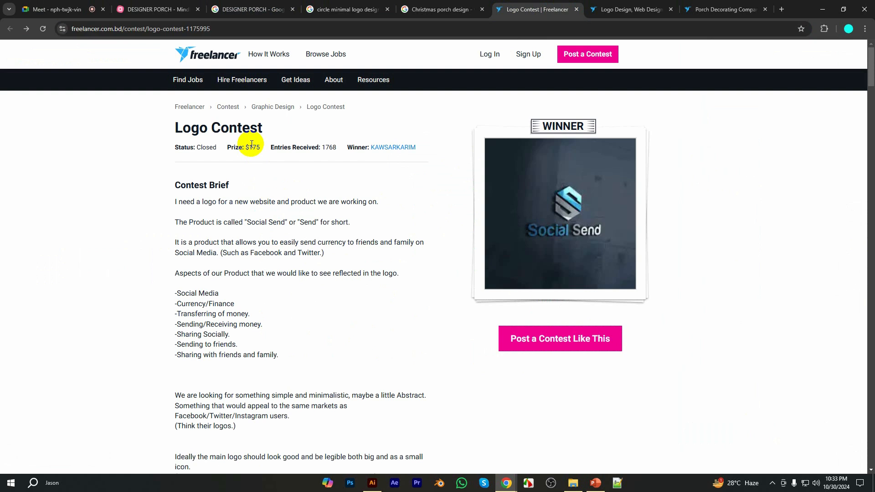
pyautogui.scroll(-10, 295, 309)
pyautogui.scroll(10, 298, 313)
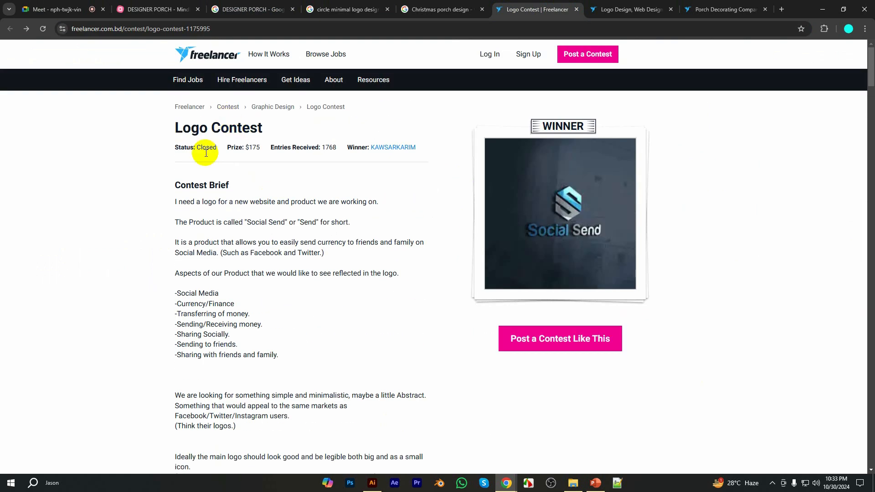
pyautogui.scroll(-12, 396, 336)
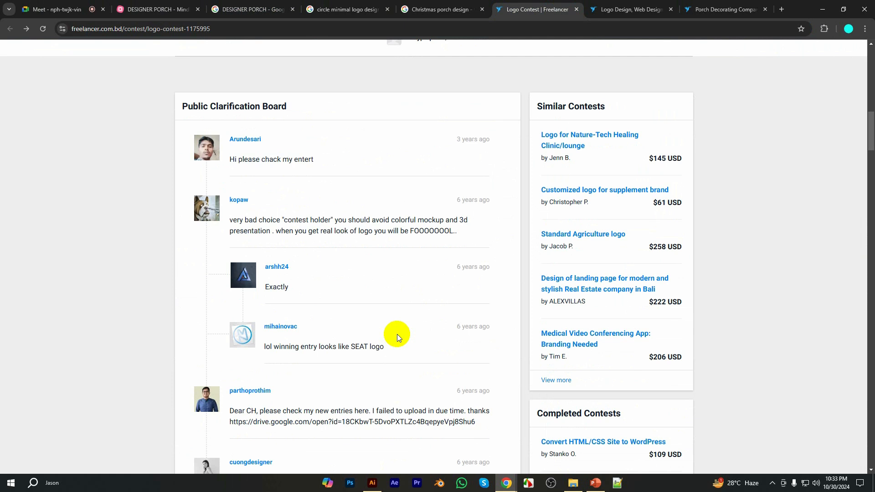
pyautogui.scroll(-13, 397, 334)
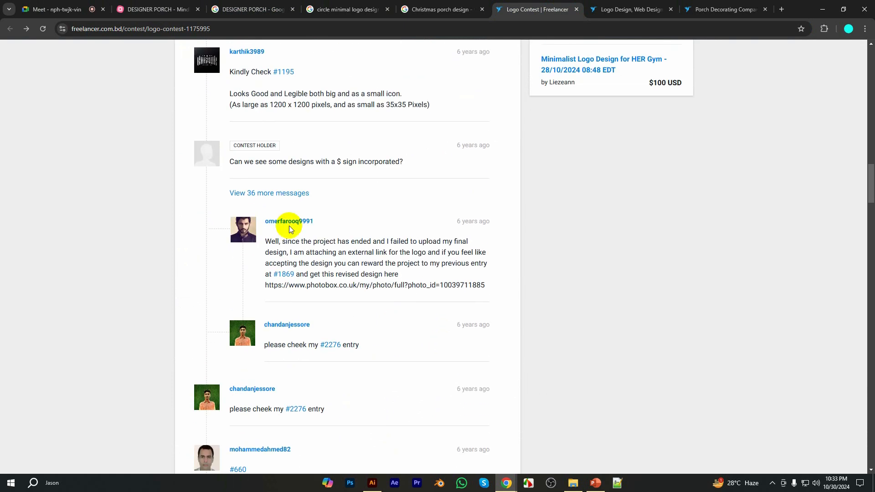
pyautogui.moveTo(229, 160); pyautogui.dragTo(405, 171)
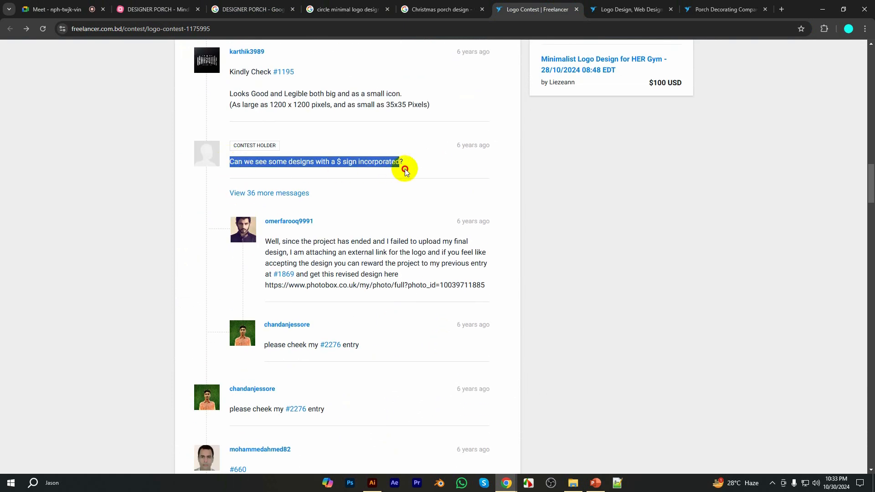
pyautogui.click(342, 162)
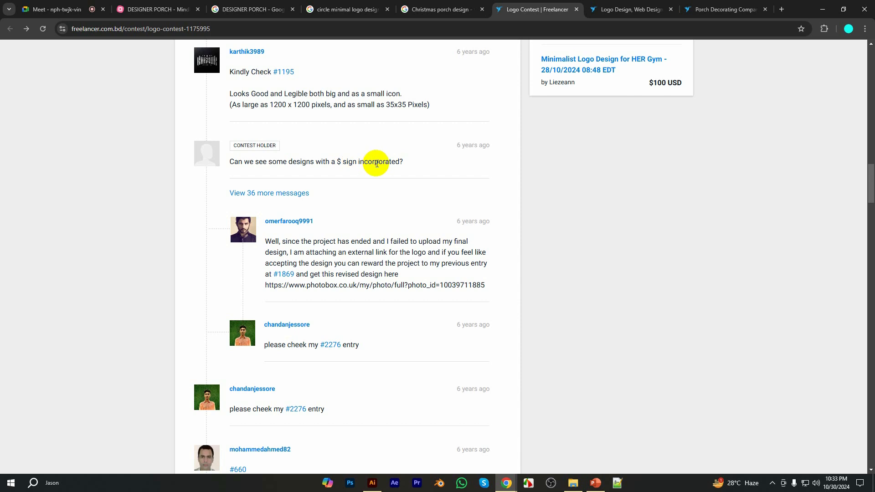
# Compare the Social Send winning logo and contest brief with the participants' comments on the Public Clarification Board
pyautogui.scroll(1, 508, 333)
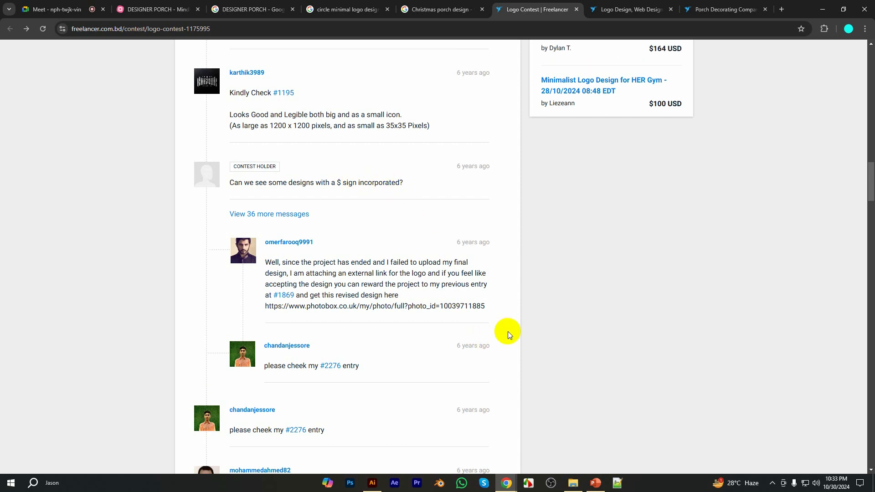
pyautogui.scroll(20, 508, 332)
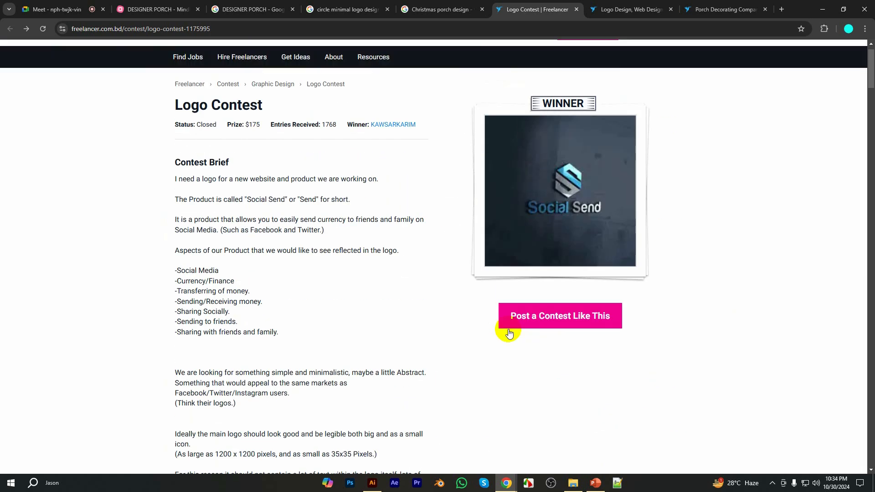
pyautogui.scroll(1, 509, 333)
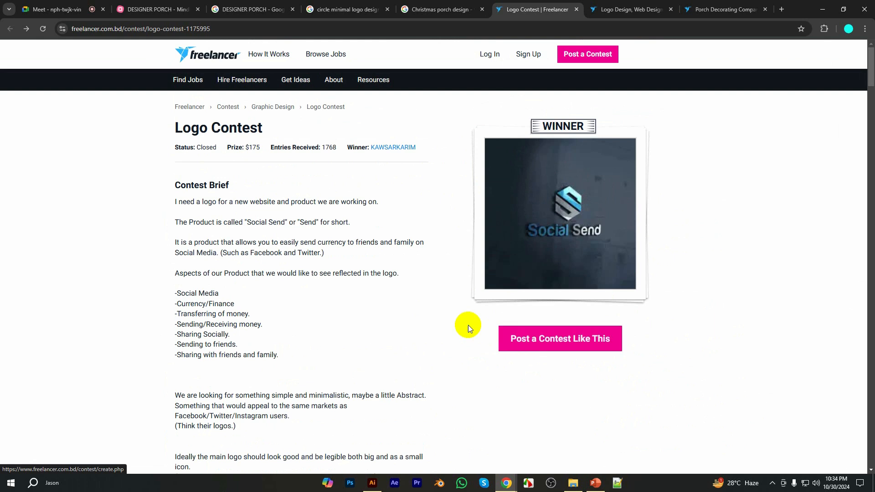
pyautogui.scroll(-20, 371, 313)
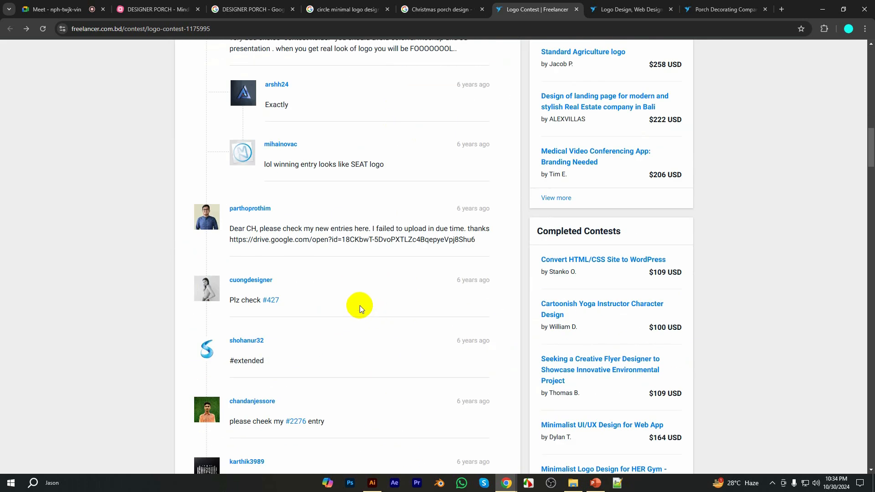
pyautogui.scroll(4, 360, 306)
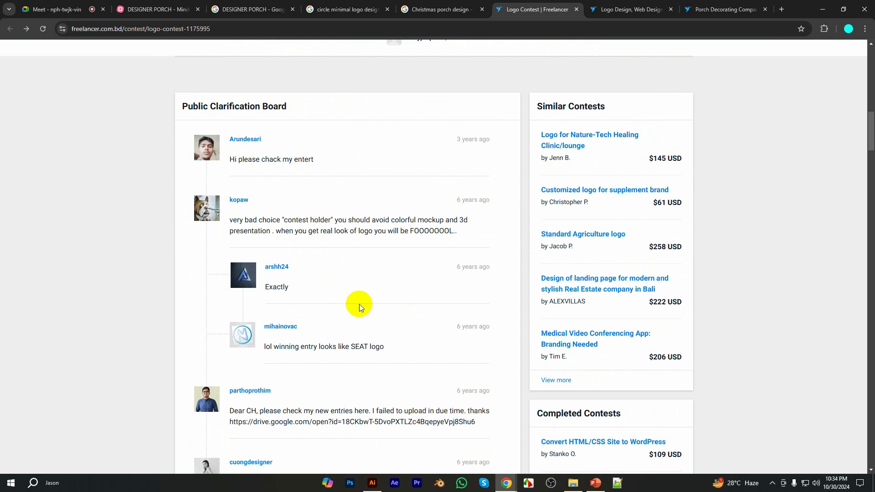
pyautogui.scroll(-2, 359, 307)
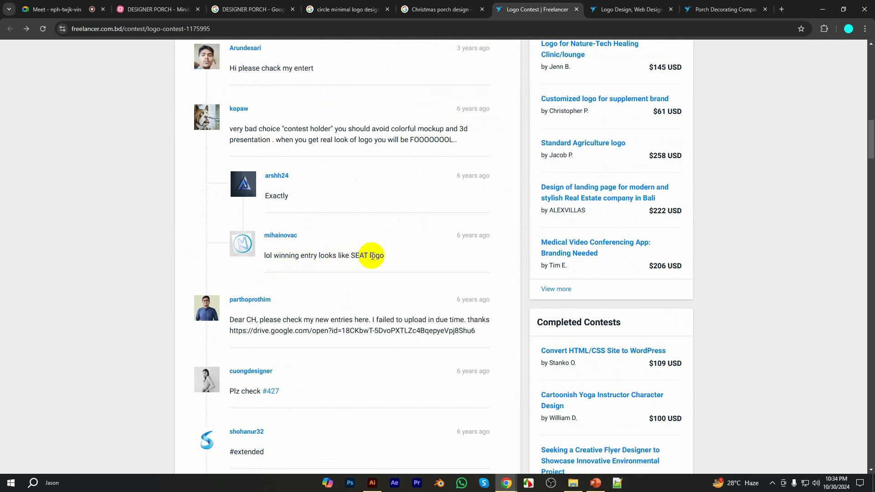
pyautogui.scroll(4, 615, 302)
pyautogui.scroll(15, 638, 305)
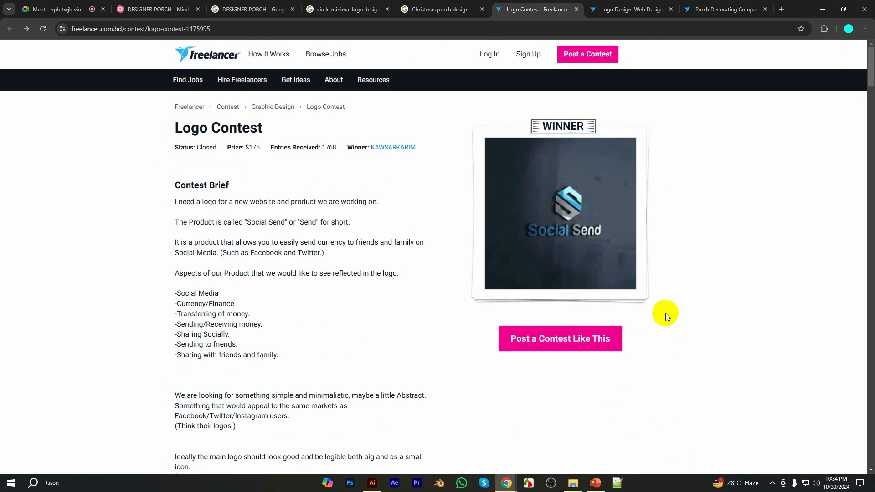
pyautogui.scroll(-20, 539, 314)
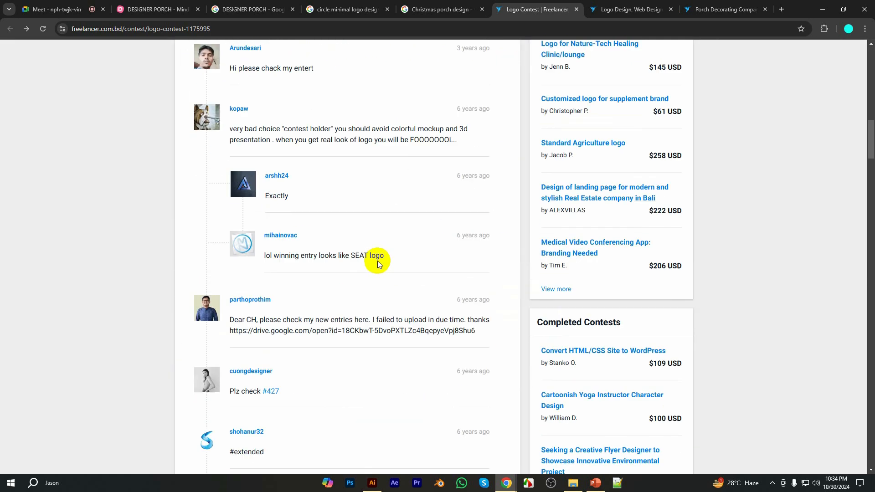
pyautogui.scroll(-9, 377, 261)
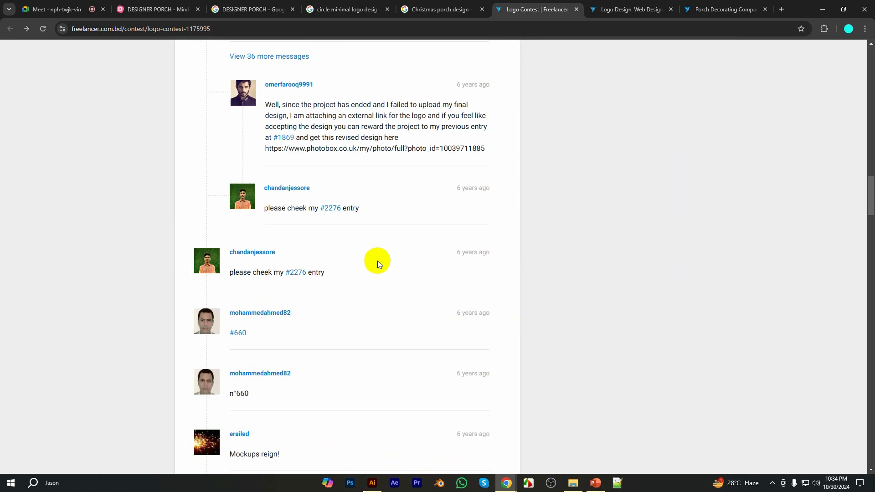
pyautogui.scroll(-5, 377, 260)
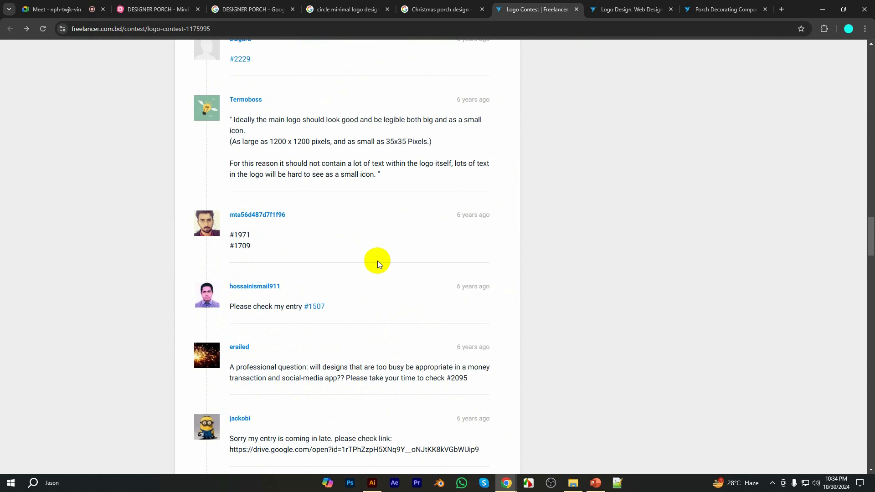
pyautogui.scroll(13, 377, 256)
pyautogui.scroll(18, 377, 232)
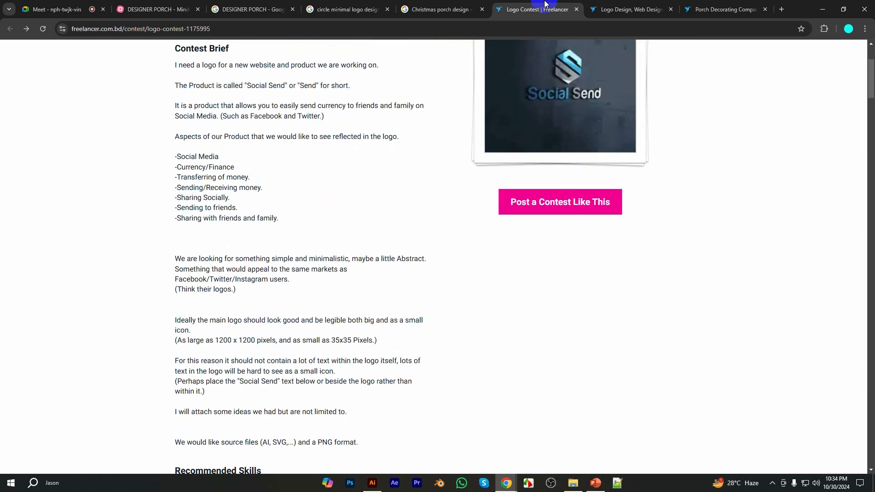
# Close the "Logo Design, Web Design" page and review the full contest brief of the Porch Decorating Company Logo
pyautogui.click(607, 8)
pyautogui.click(670, 9)
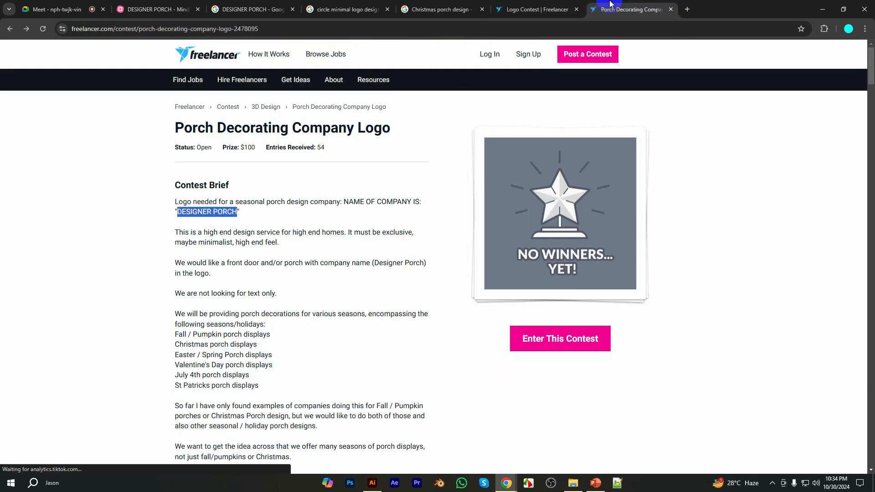
pyautogui.scroll(-4, 300, 237)
pyautogui.scroll(5, 300, 242)
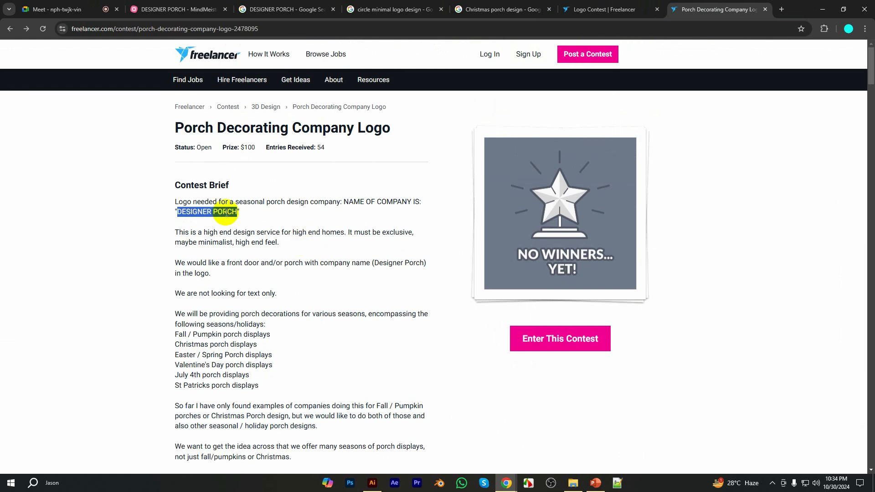
pyautogui.moveTo(174, 204); pyautogui.dragTo(355, 245)
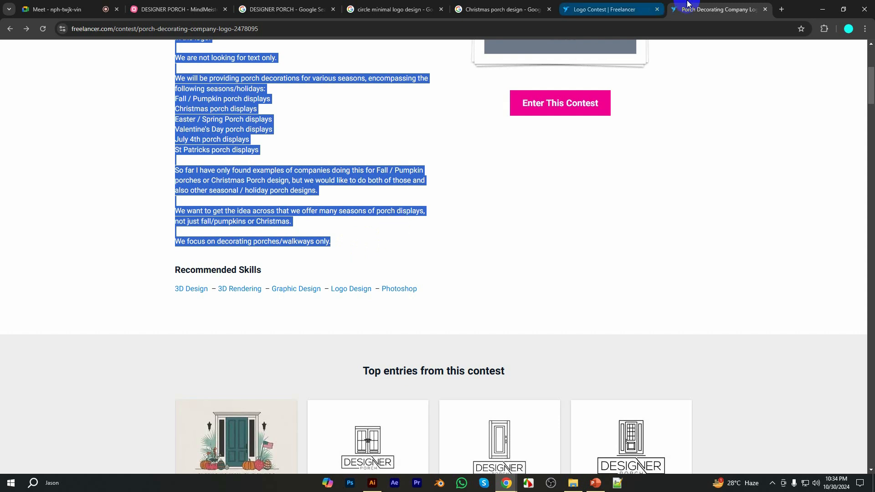
# Close the Porch Decorating Company Logo, Logo Contest, Christmas porch design and circle minimal logo design pages
pyautogui.middleClick(702, 4)
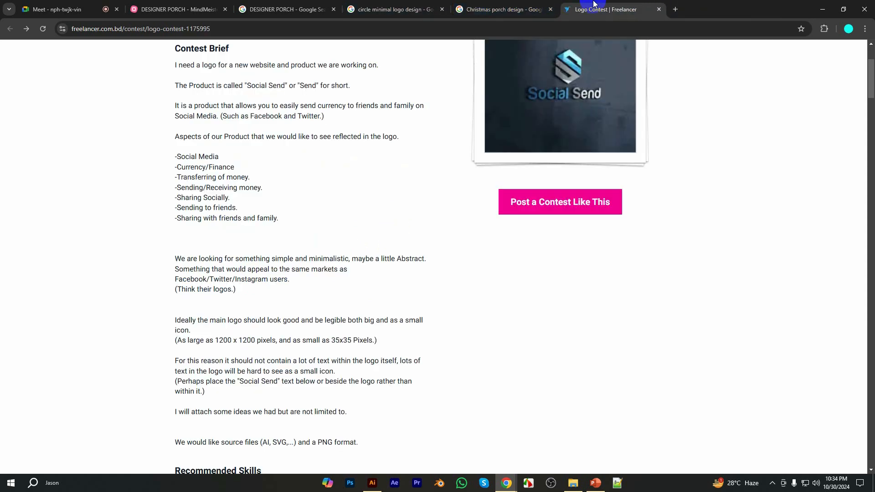
pyautogui.middleClick(568, 4)
pyautogui.scroll(7, 379, 291)
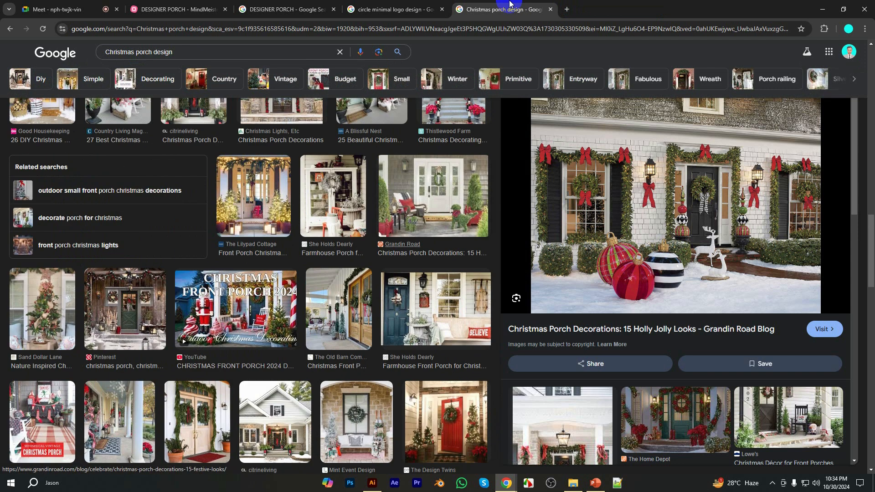
pyautogui.middleClick(510, 6)
pyautogui.middleClick(376, 6)
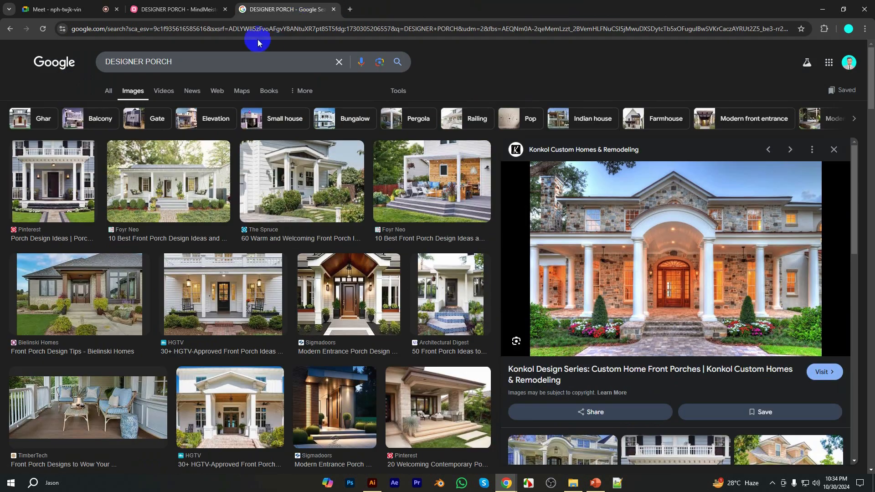
pyautogui.tripleClick(202, 65)
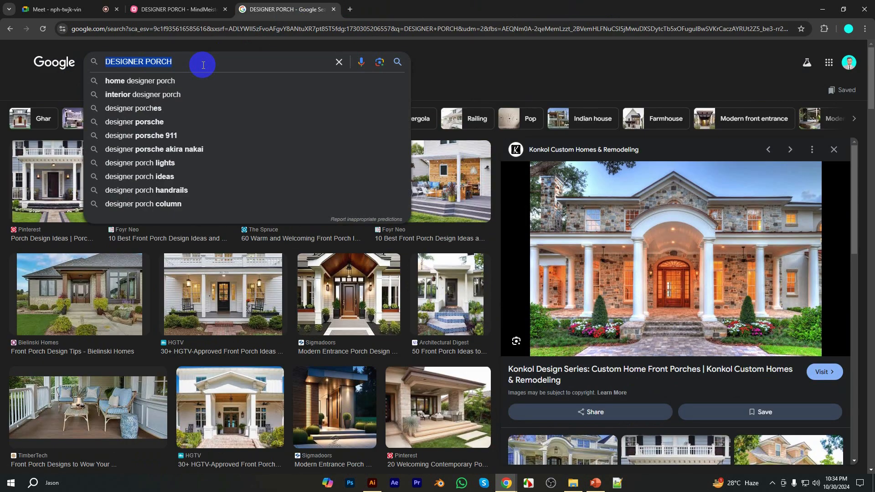
pyautogui.press('super+v')
pyautogui.scroll(-5, 169, 138)
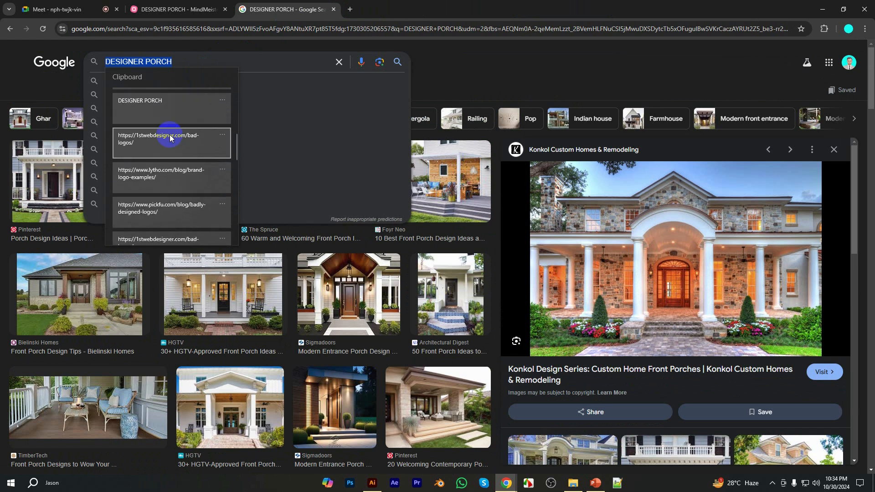
pyautogui.click(171, 173)
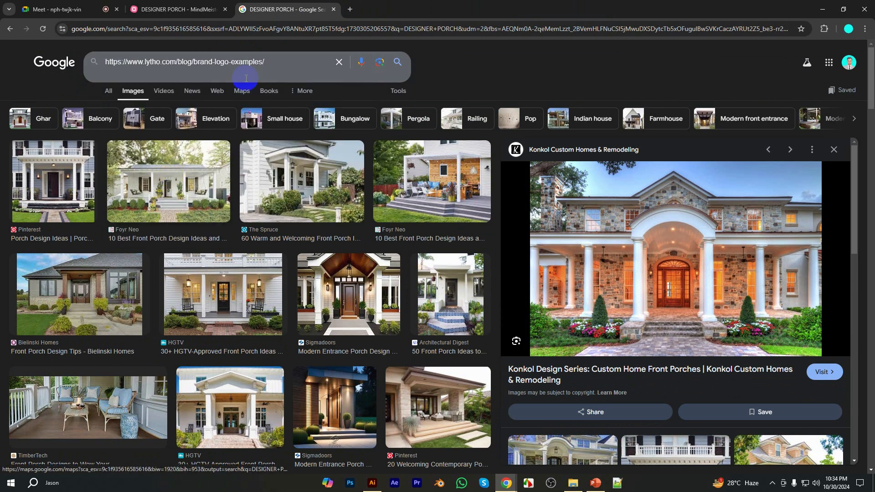
pyautogui.press('Return')
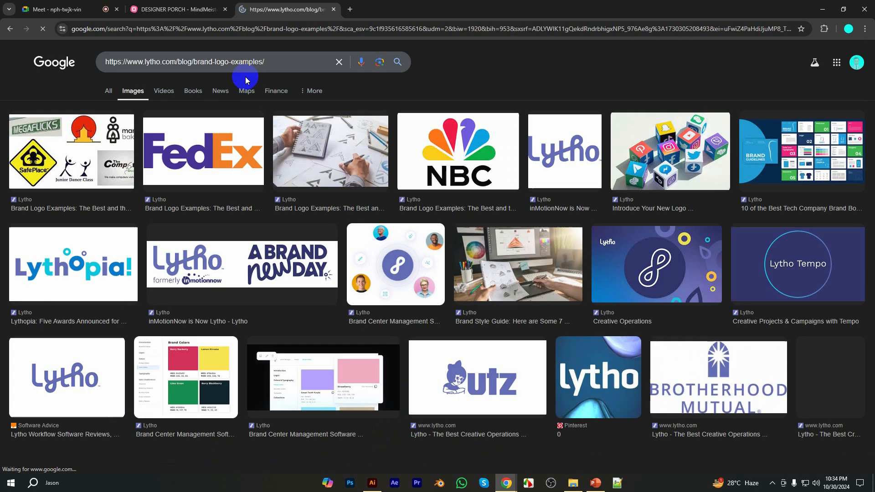
pyautogui.tripleClick(279, 60)
pyautogui.hotkey('ctrl', 'c')
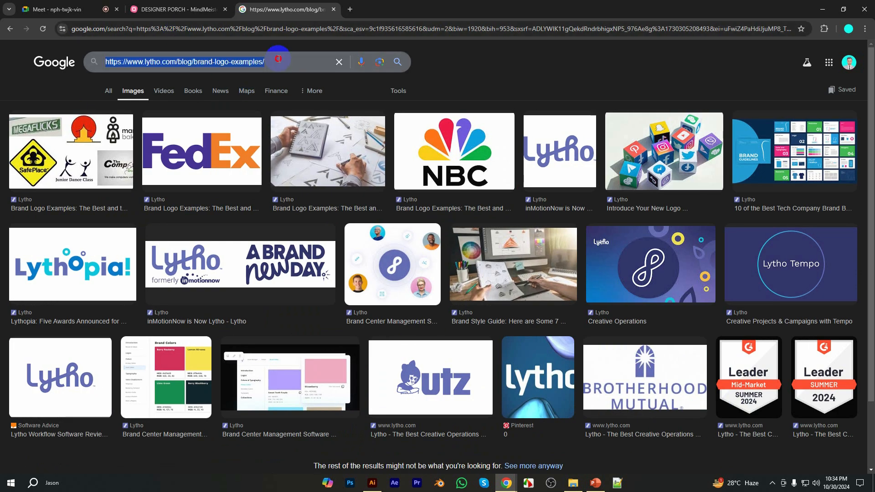
pyautogui.click(219, 28)
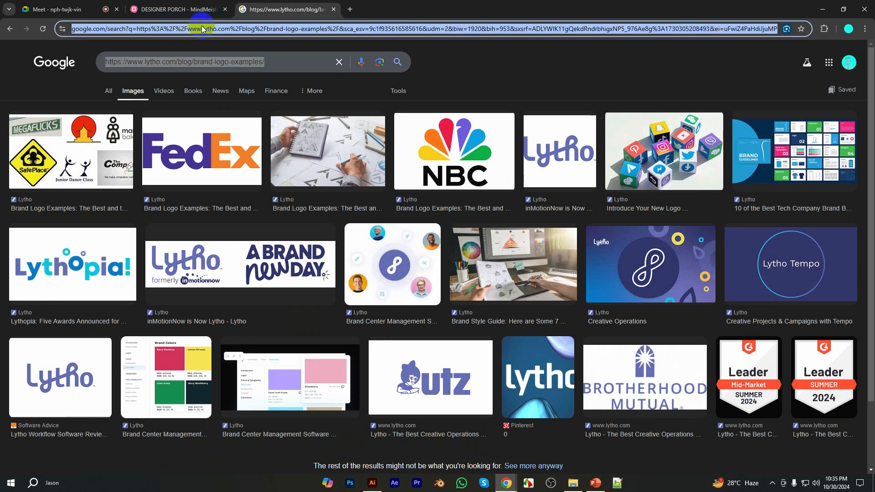
pyautogui.hotkey('ctrl', 'v')
pyautogui.press('Return')
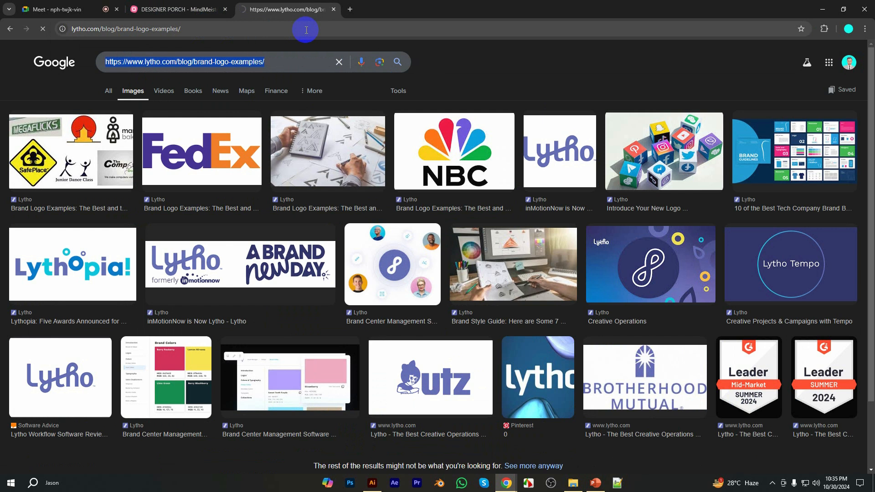
pyautogui.scroll(-3, 701, 279)
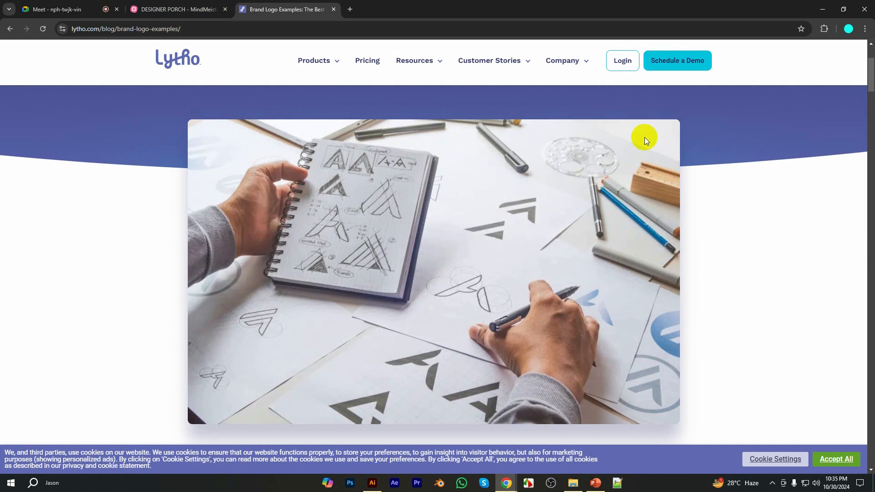
pyautogui.scroll(-1, 423, 194)
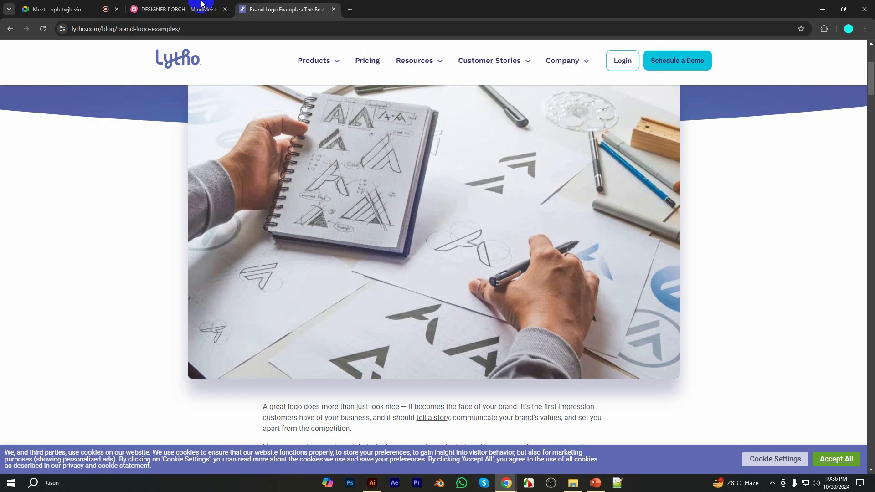
# Return to the DESIGNER PORCH mind map in MindMeister
pyautogui.click(200, 7)
pyautogui.click(701, 412)
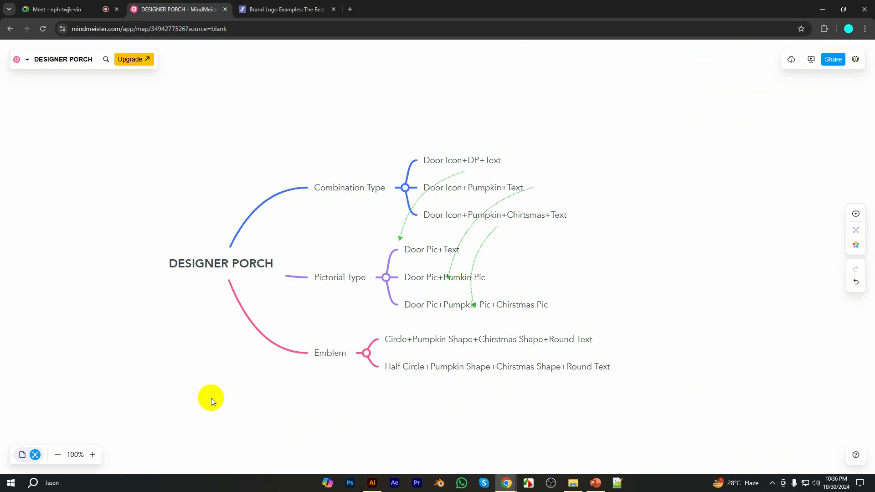
pyautogui.click(772, 484)
pyautogui.click(772, 487)
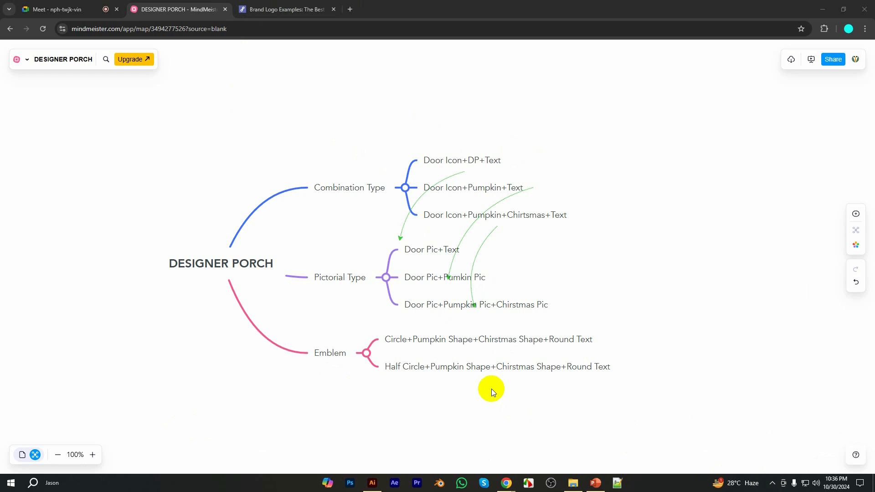
pyautogui.click(772, 483)
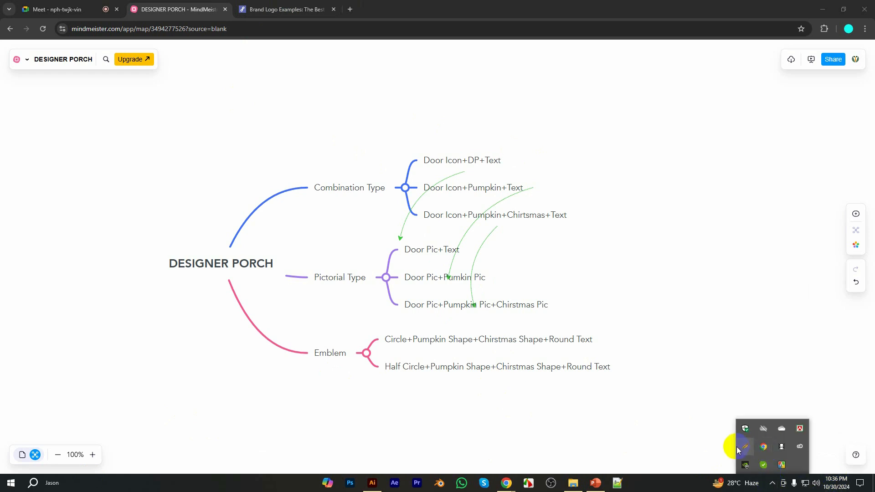
pyautogui.click(740, 448)
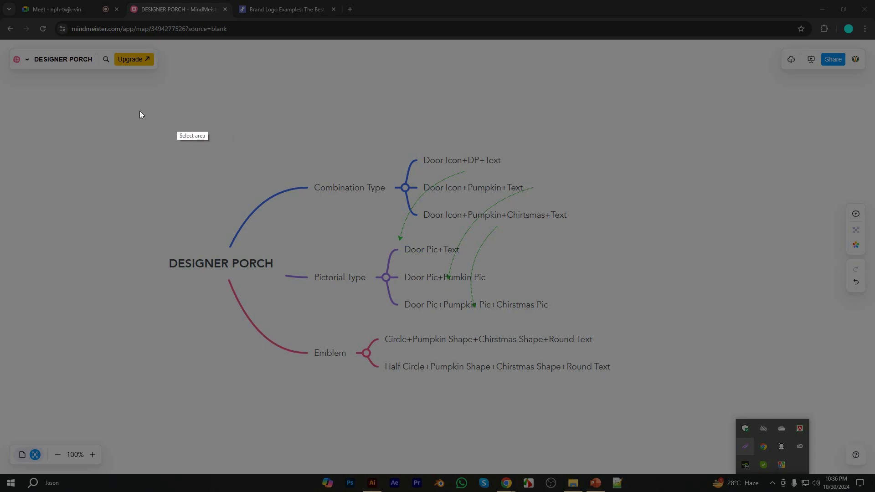
pyautogui.moveTo(125, 86); pyautogui.dragTo(585, 382)
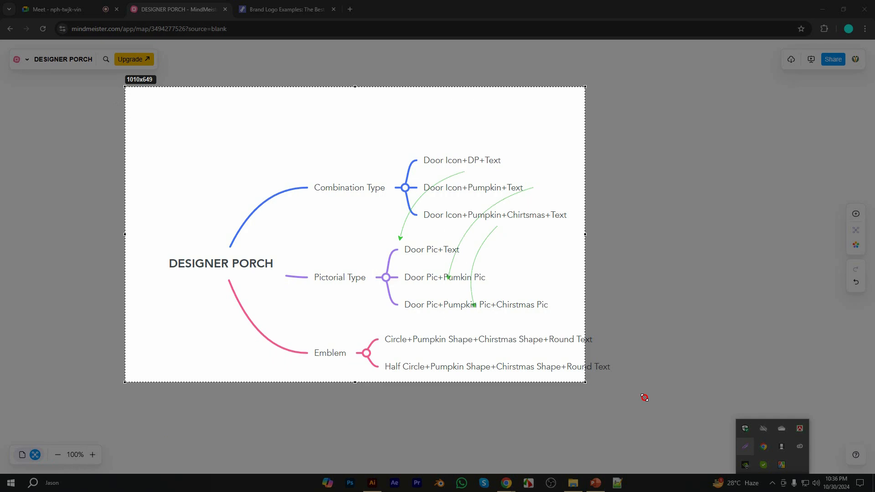
pyautogui.moveTo(644, 397); pyautogui.dragTo(700, 415)
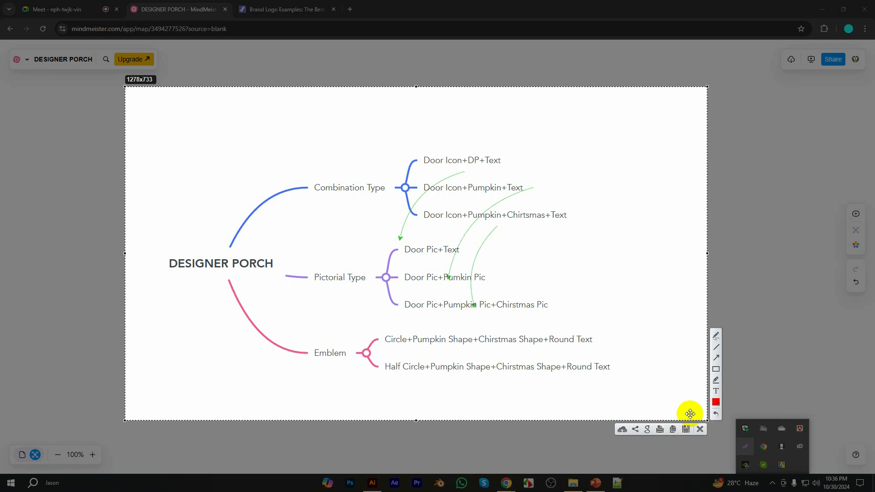
pyautogui.click(700, 429)
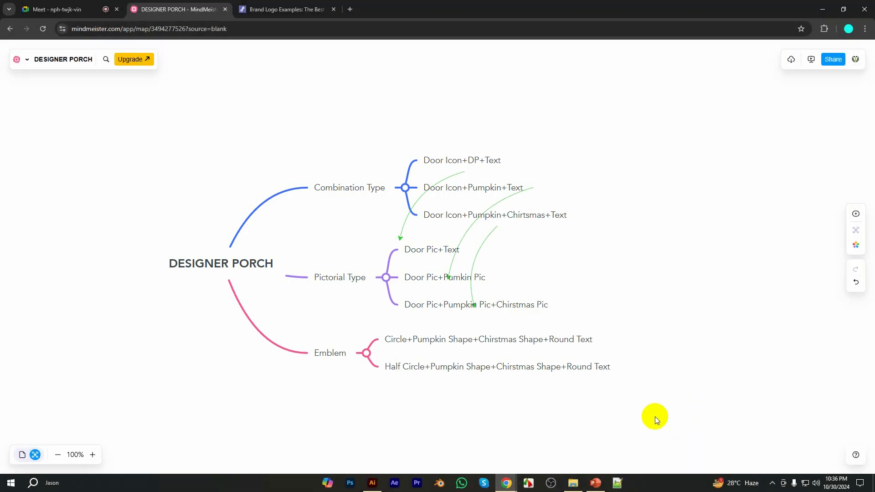
# Capture the whole DESIGNER PORCH mind map with Snipping Tool and close the snip without saving it to a file
pyautogui.click(65, 480)
pyautogui.write('s')
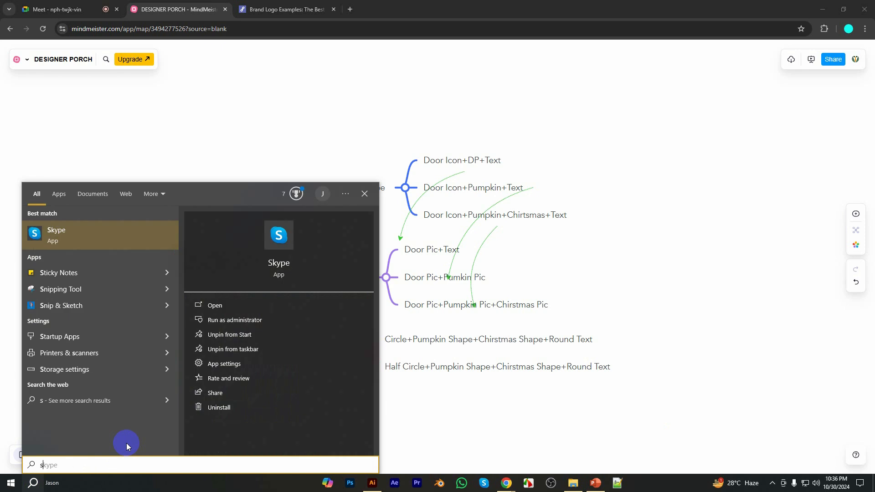
pyautogui.write('nipp')
pyautogui.click(65, 244)
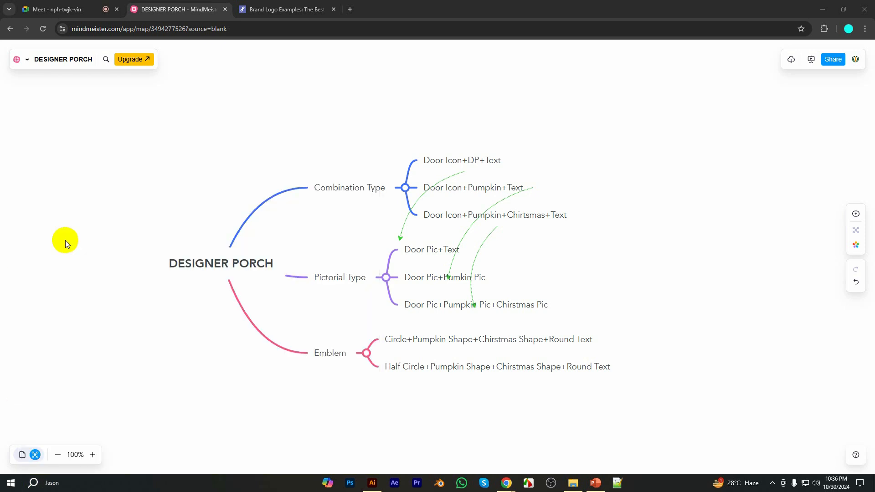
pyautogui.click(659, 42)
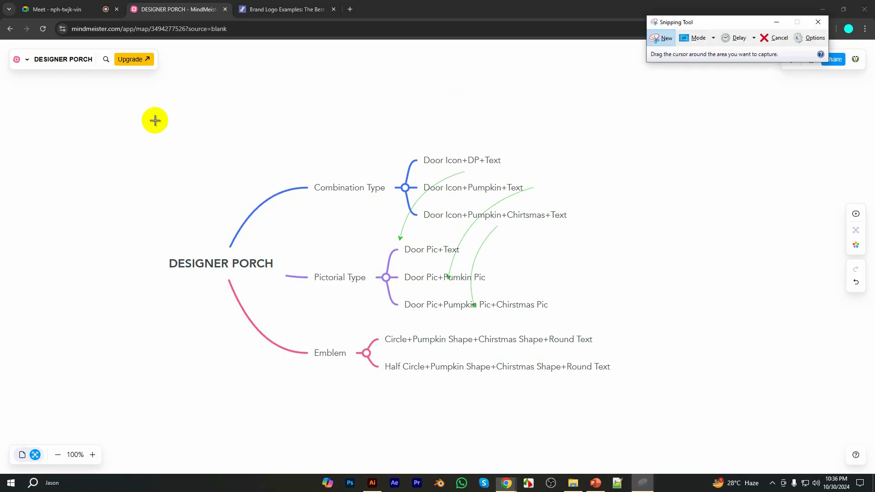
pyautogui.moveTo(122, 107); pyautogui.dragTo(672, 416)
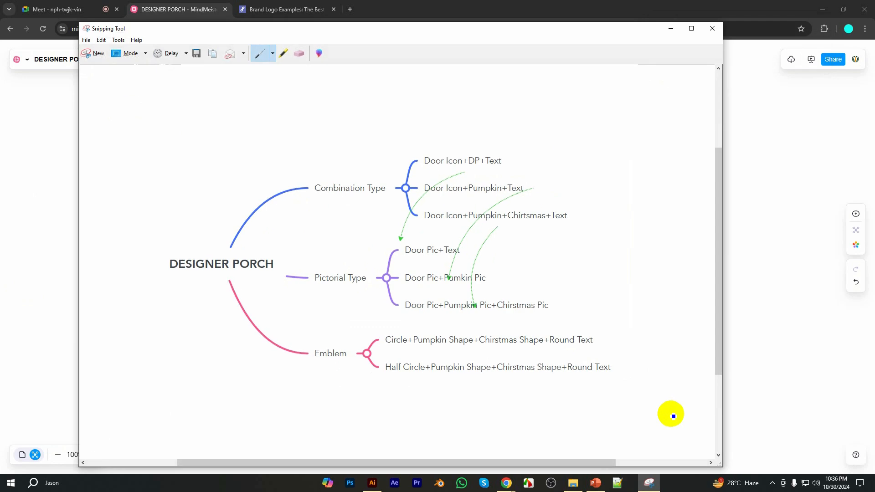
pyautogui.click(712, 28)
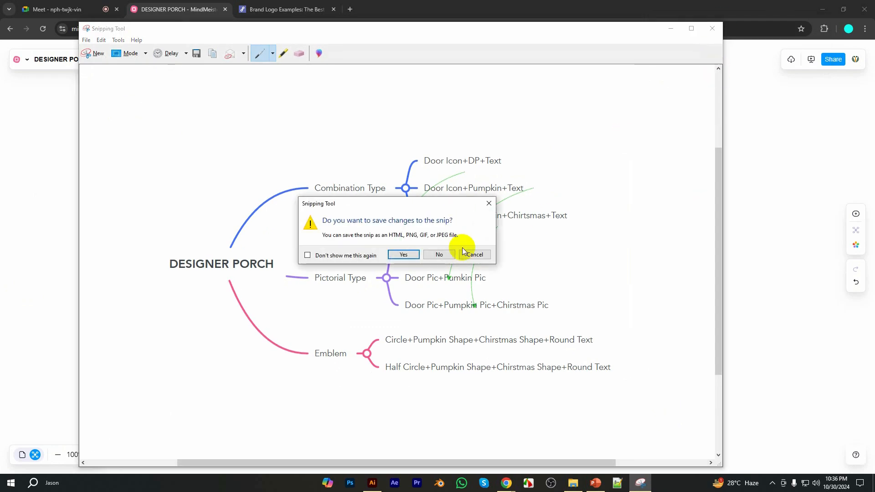
pyautogui.click(443, 254)
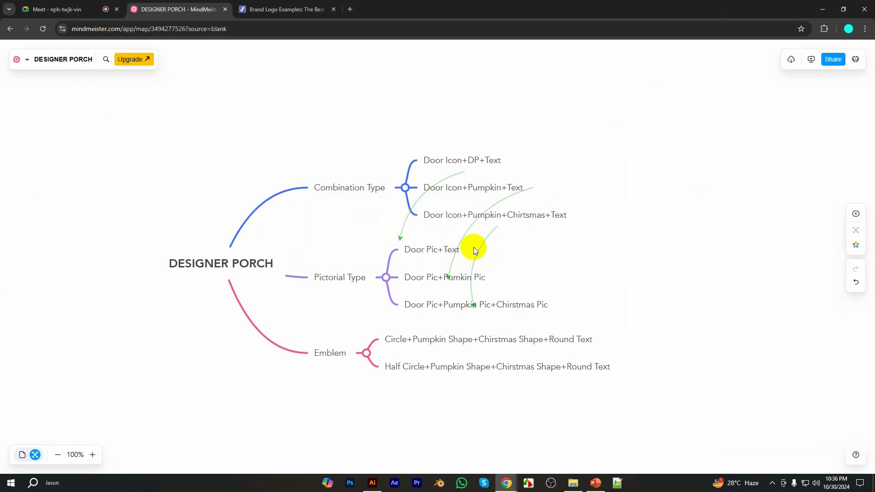